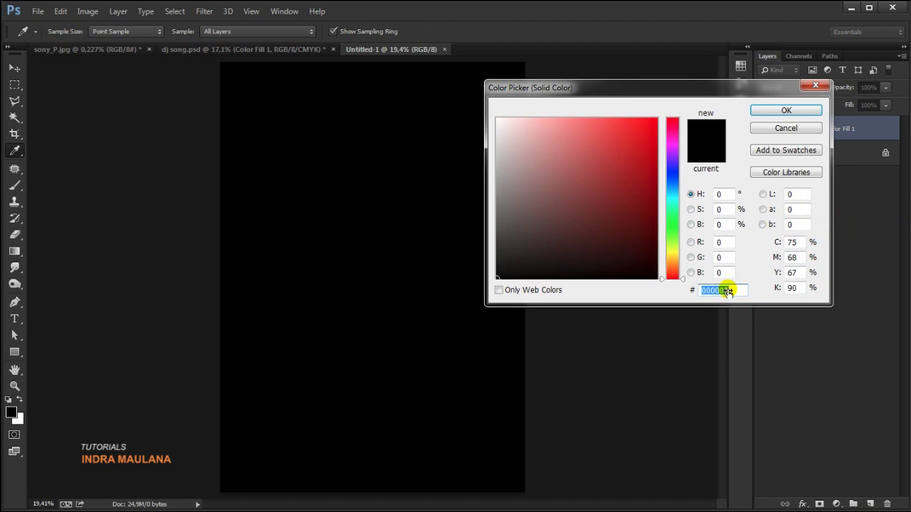
- Apply the dark navy solid colour fill and place the dj-865173_960_720 image above it
click(787, 110)
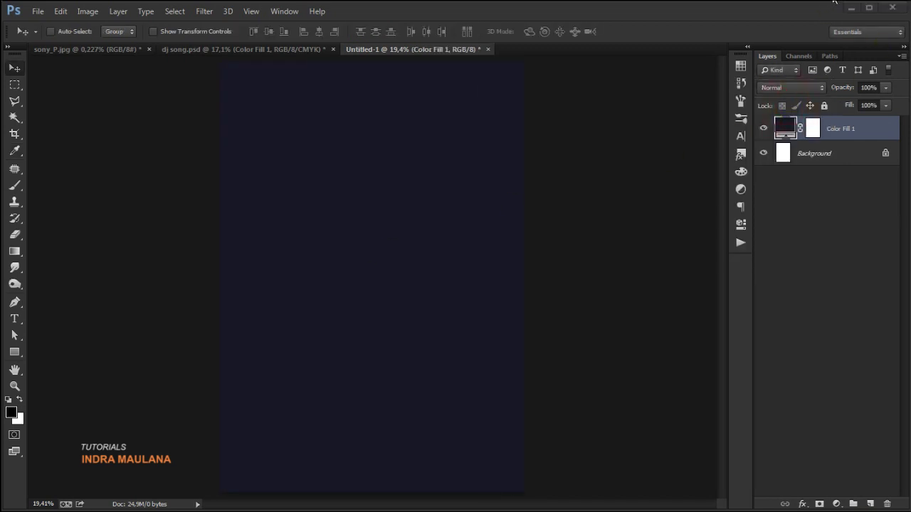
click(548, 192)
click(38, 11)
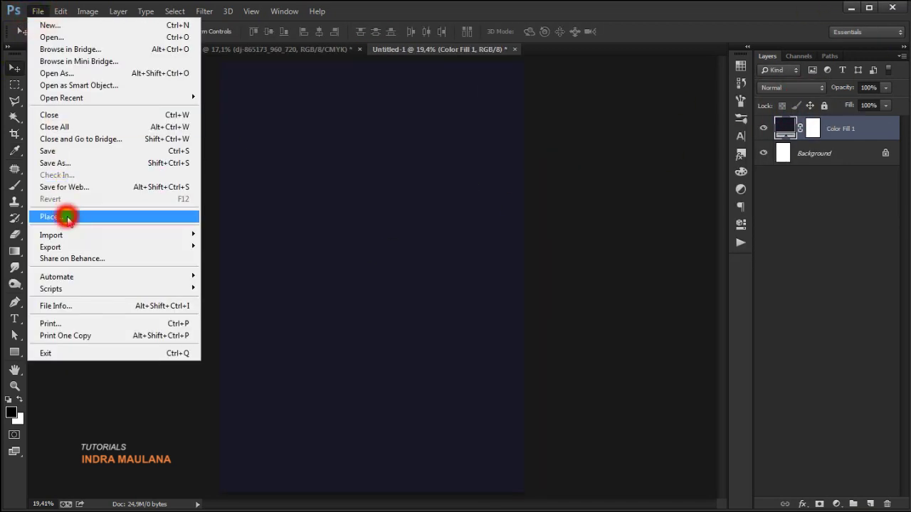
click(245, 280)
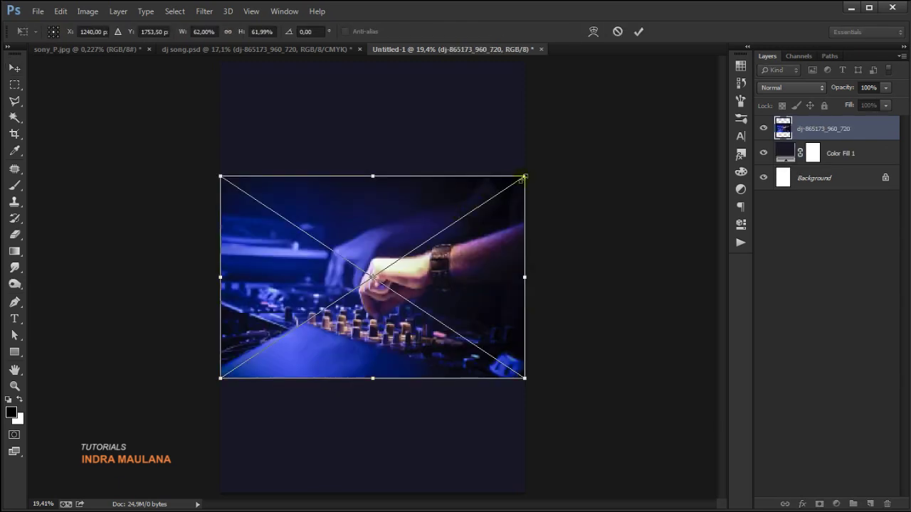
- Enlarge the placed DJ image and rotate it -30° so it spans the full width of the canvas
drag(525, 177, 448, 122)
scroll(580, 133, down, 2)
scroll(501, 297, up, 1)
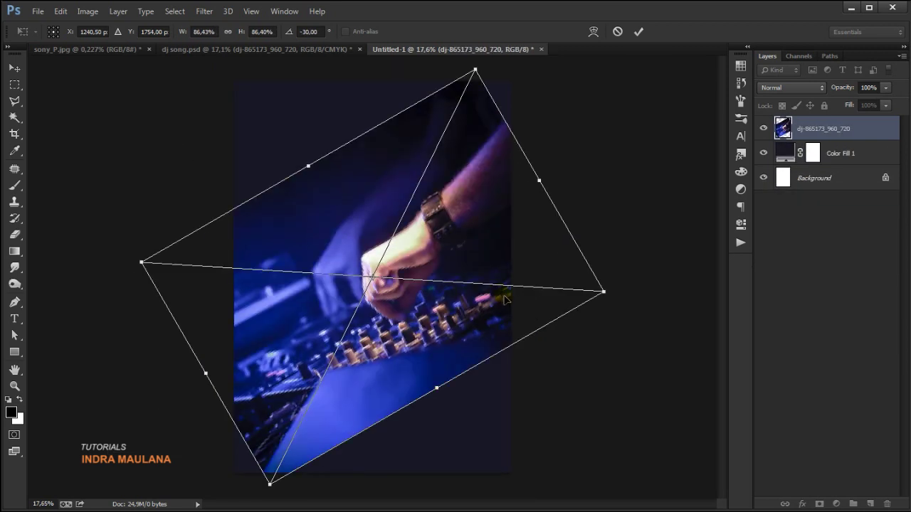
drag(603, 291, 635, 293)
click(636, 33)
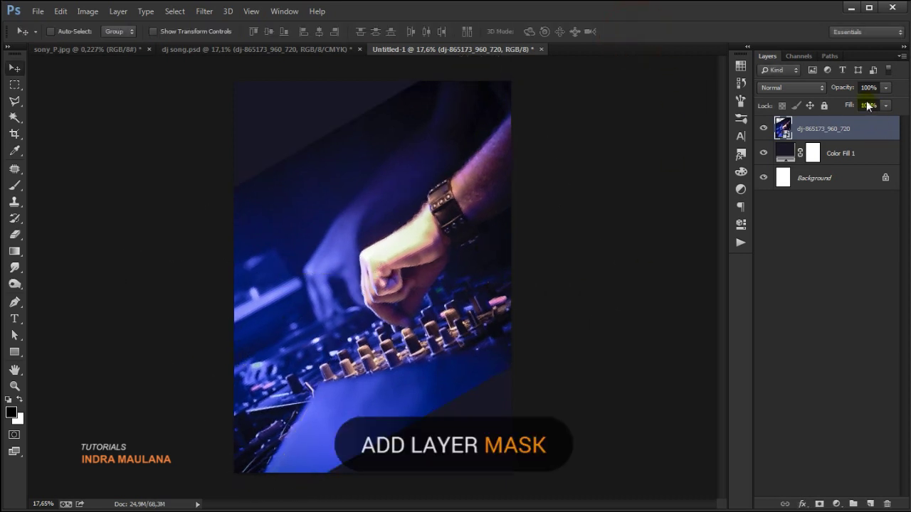
- Add a layer mask to the DJ image and fade its lower and upper diagonal edges with linear black-to-transparent gradients
click(819, 504)
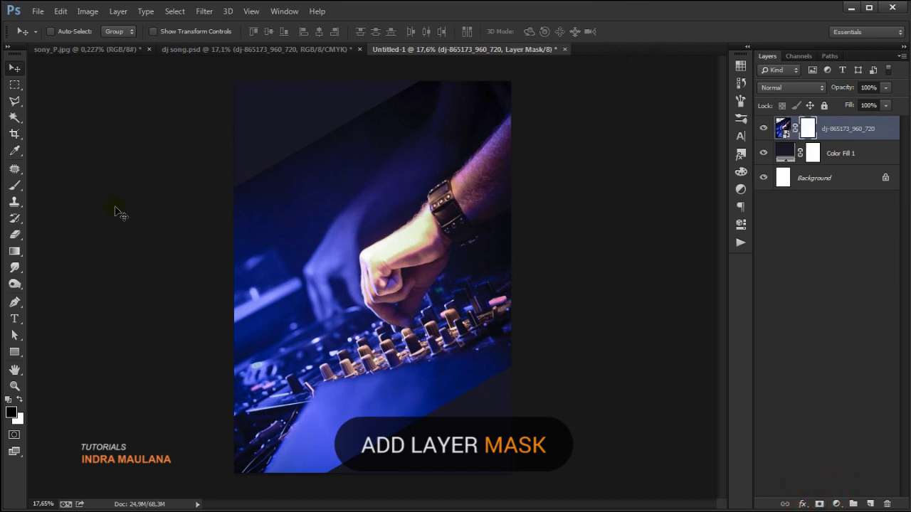
click(12, 253)
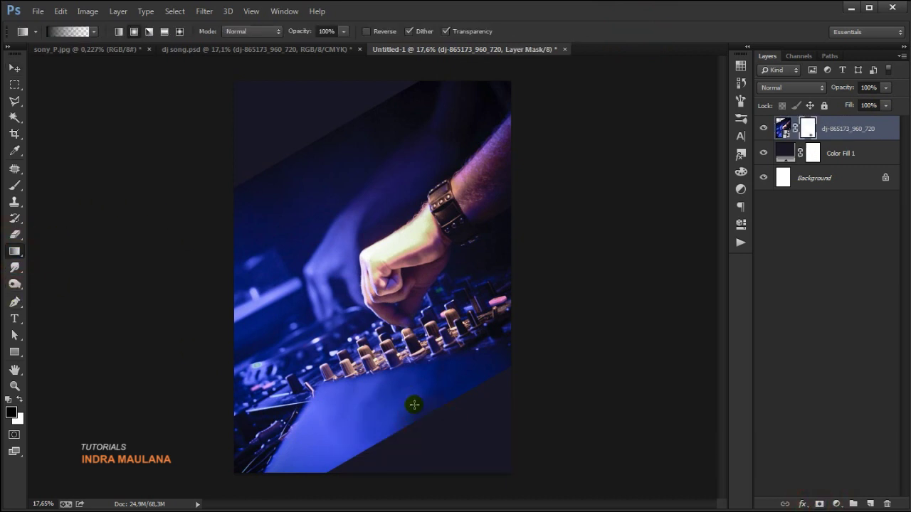
click(121, 33)
drag(438, 418, 426, 388)
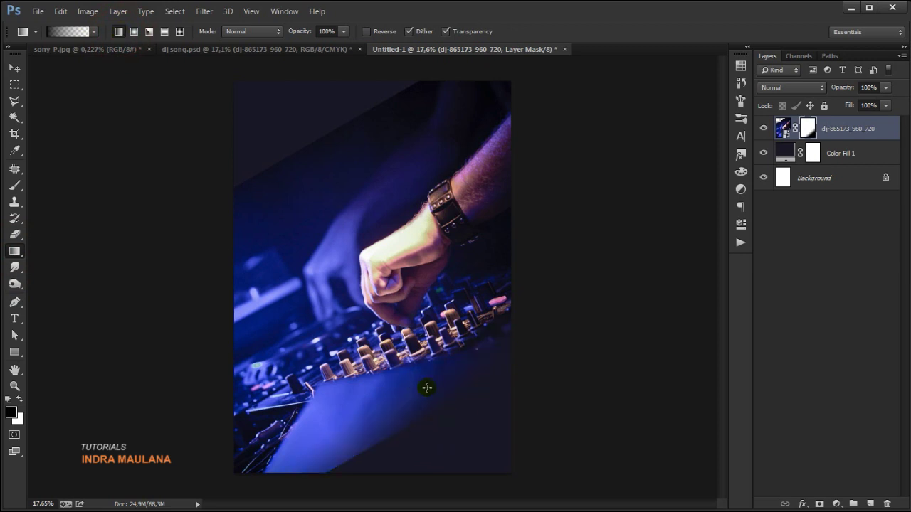
drag(417, 430, 365, 354)
drag(289, 135, 335, 205)
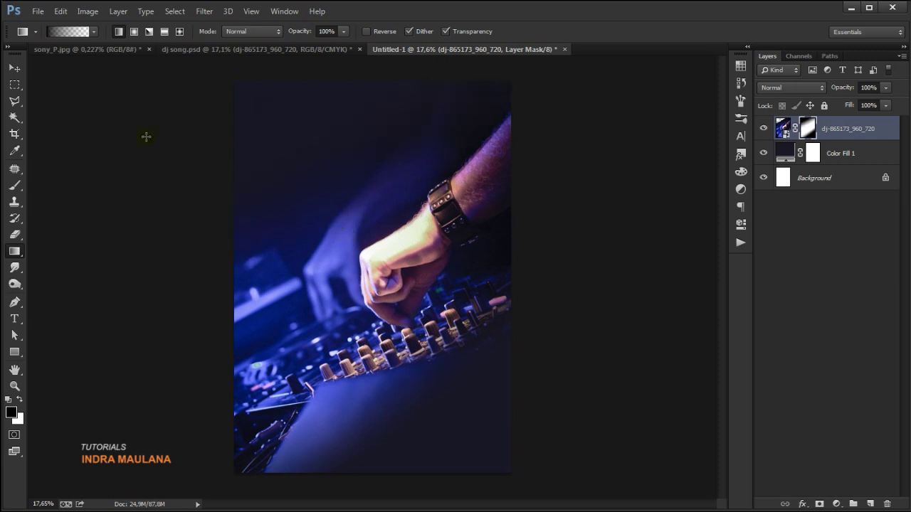
click(13, 68)
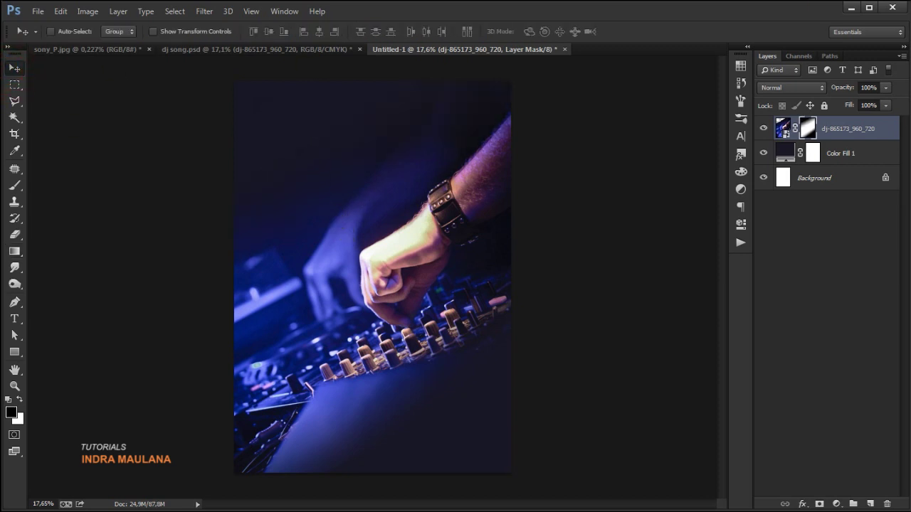
- Set the DJ image layer's blend mode to Exclusion and its opacity to 55%
click(809, 89)
click(795, 340)
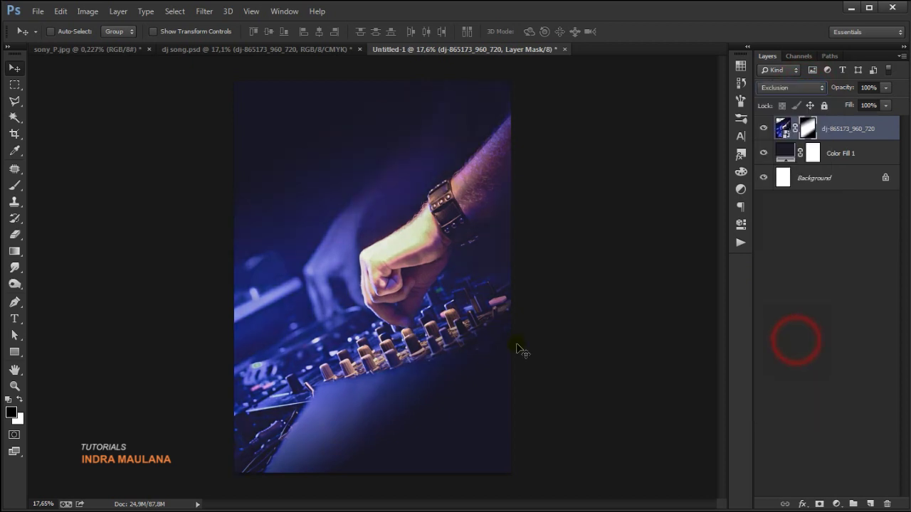
click(878, 89)
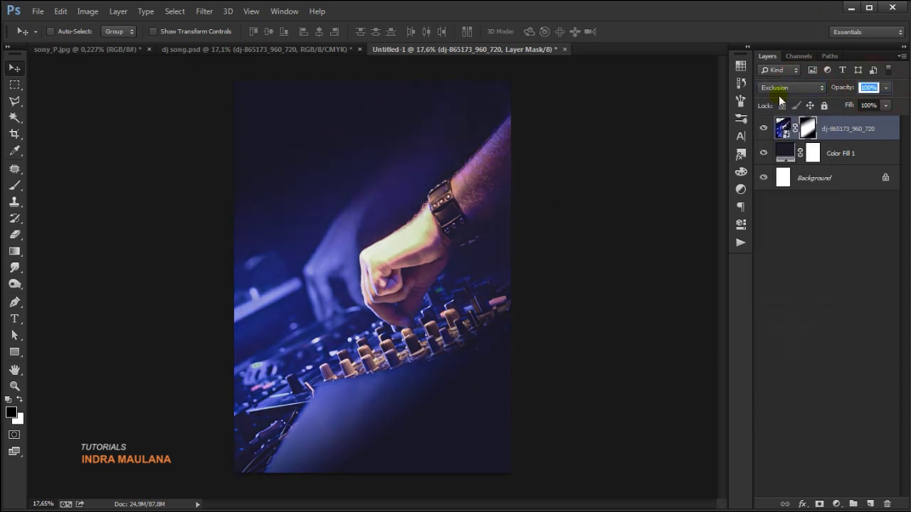
text(55)
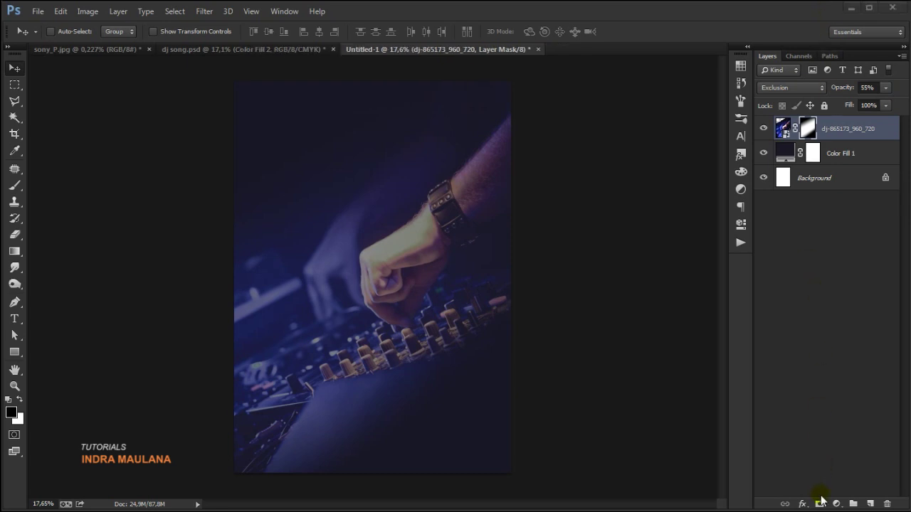
- Add a solid colour fill layer with hex 131021 above the DJ image and set its blend mode to Color
click(836, 504)
click(827, 227)
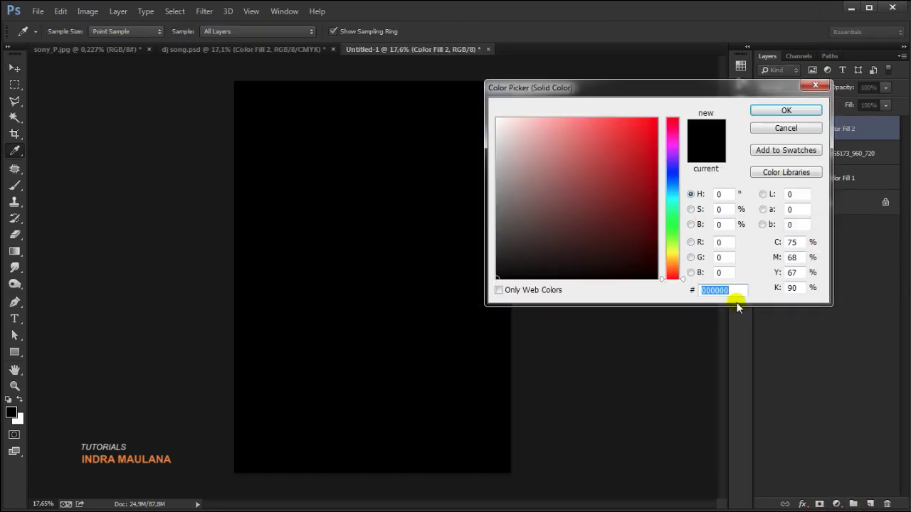
text(131021)
click(777, 111)
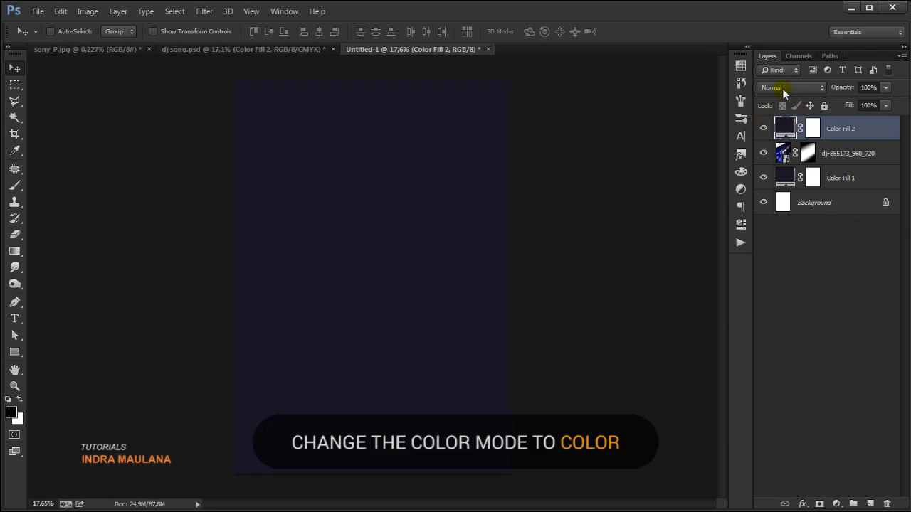
click(782, 88)
click(768, 404)
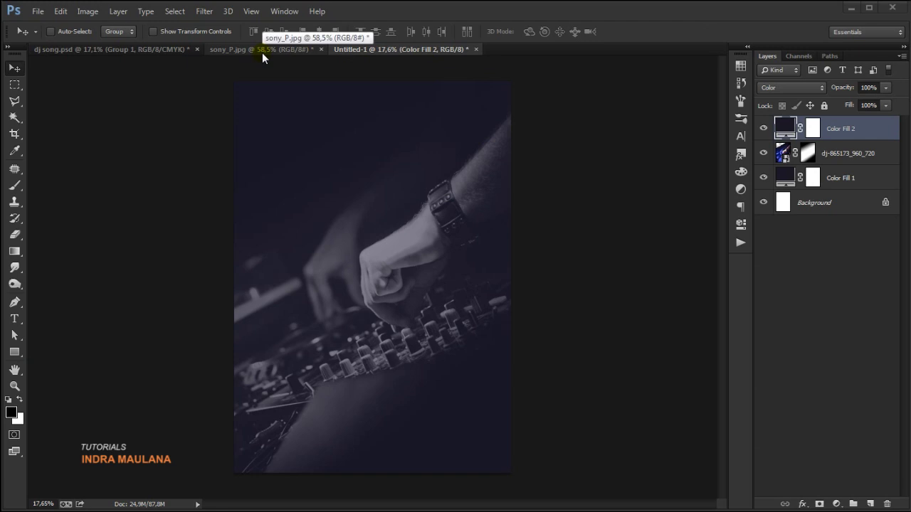
- Hide Layer 1 in sony_P.jpg and copy the Layer 1 copy cutout of the man with headphones into Untitled-1
click(261, 51)
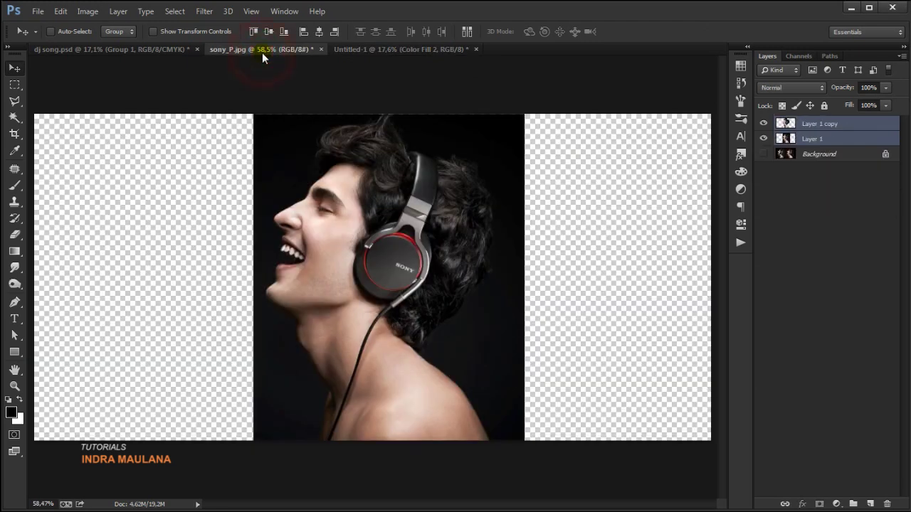
click(764, 150)
click(764, 138)
click(764, 138)
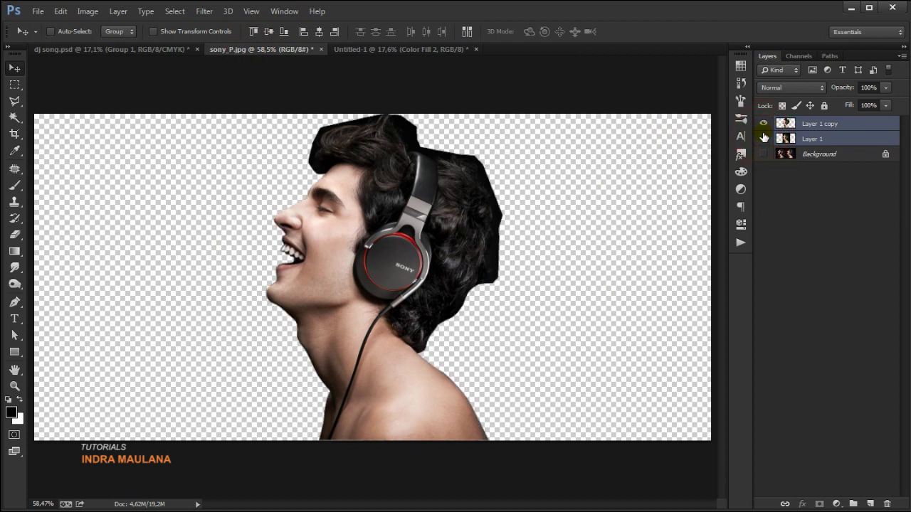
click(818, 125)
drag(402, 266, 383, 257)
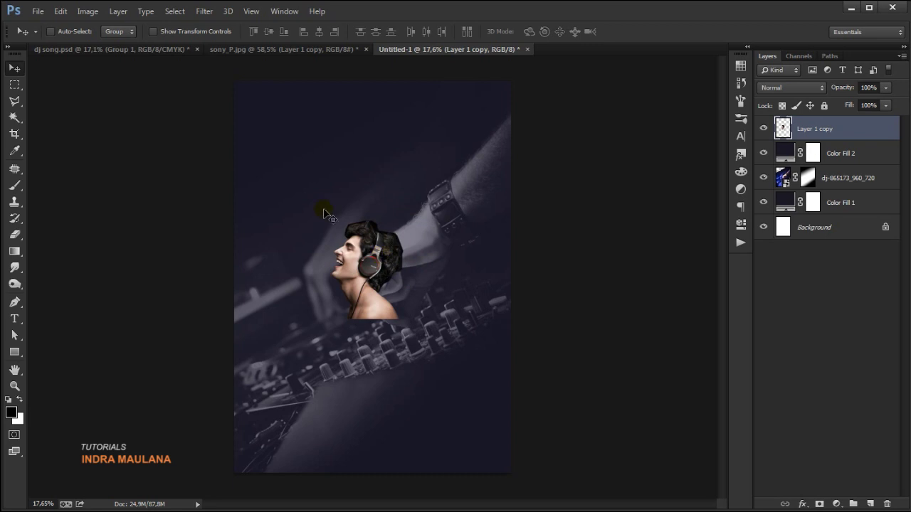
- Scale the headphone cutout to about 266% and position it in the middle of the poster
key(ctrl+t)
mouse_move(402, 221)
mouse_down()
mouse_move(452, 99)
mouse_move(486, 92)
mouse_move(397, 215)
mouse_up()
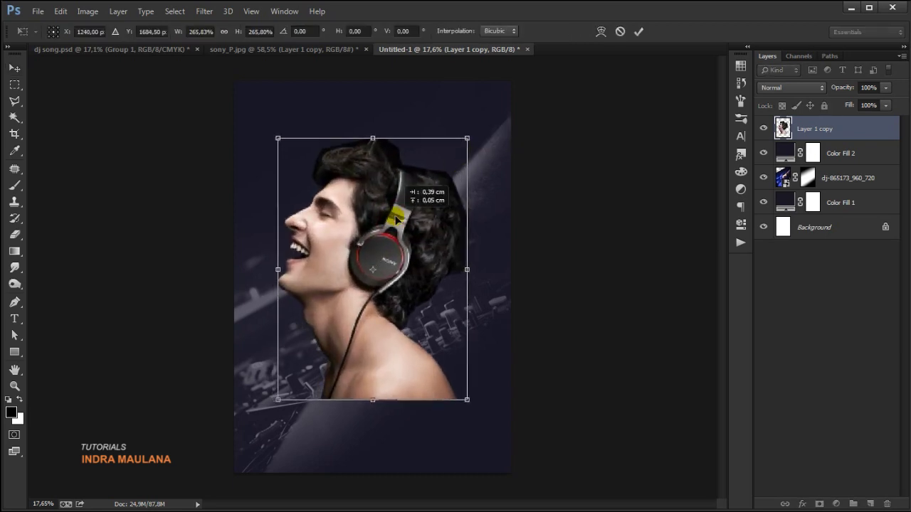
click(639, 31)
drag(397, 173, 402, 178)
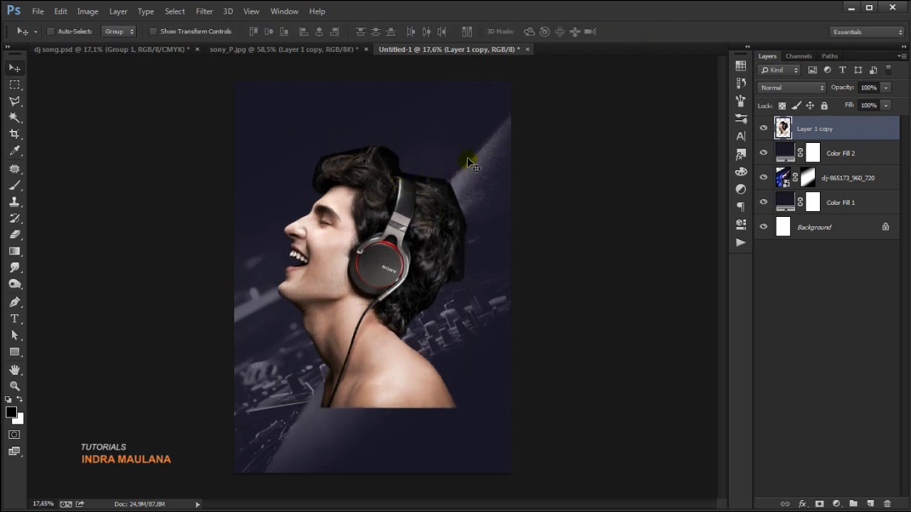
- Scale the man's cutout down to about 95%
key(ctrl+t)
drag(468, 147, 462, 154)
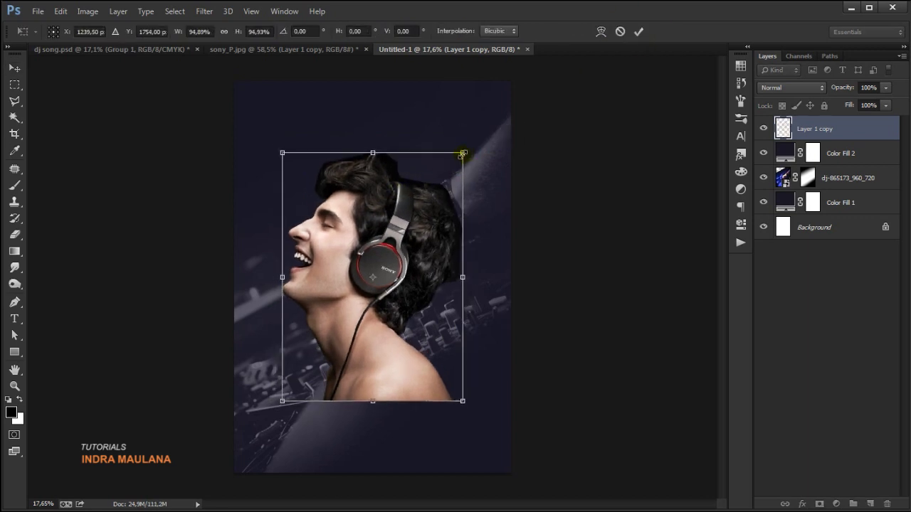
key(Return)
- Add a layer mask to the cutout and paint out the black fringe behind the lower hair with a 200 px black brush
click(15, 186)
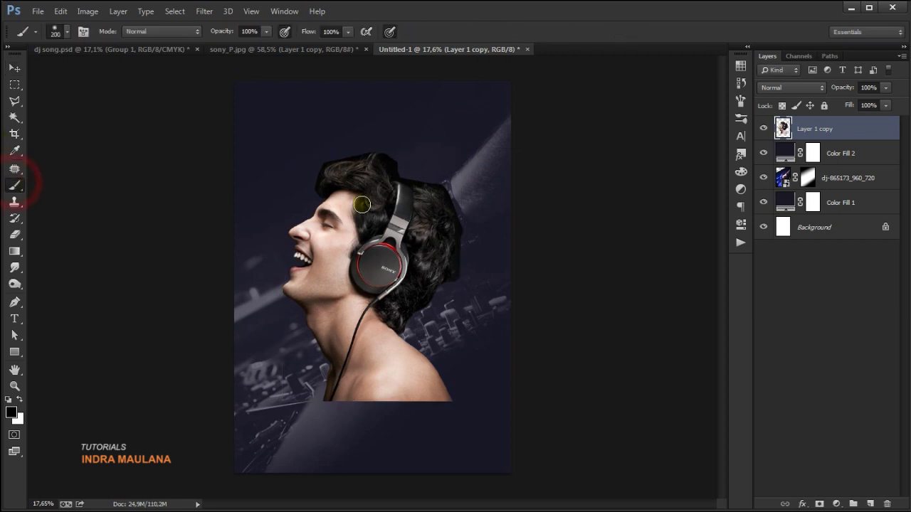
scroll(454, 222, up, 10)
scroll(460, 242, down, 1)
drag(344, 399, 355, 339)
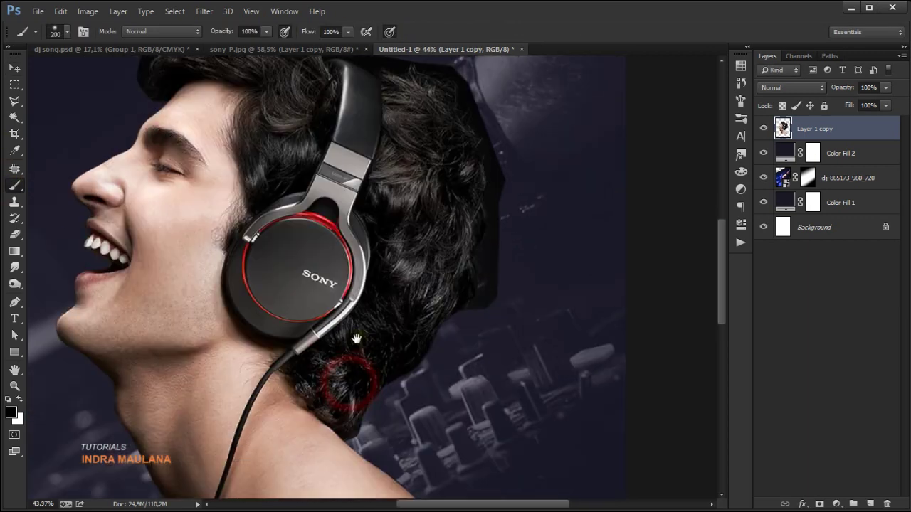
click(376, 427)
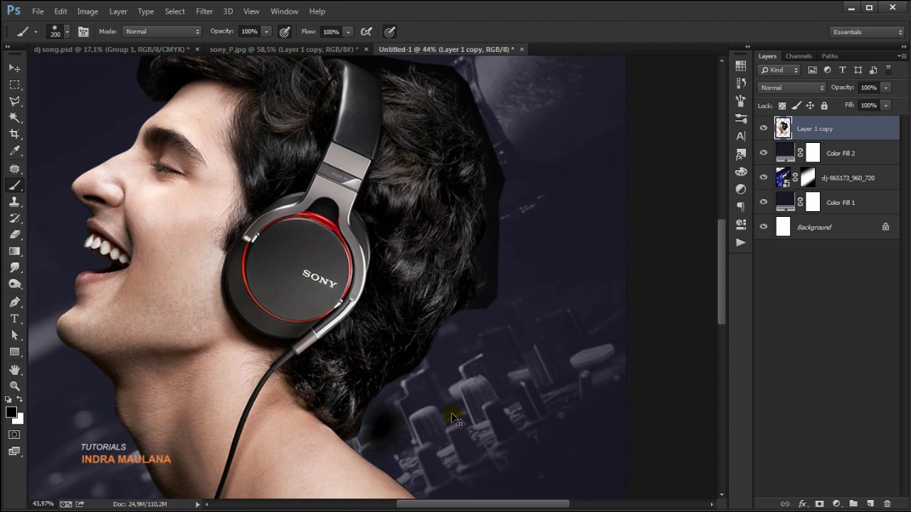
key(ctrl+z)
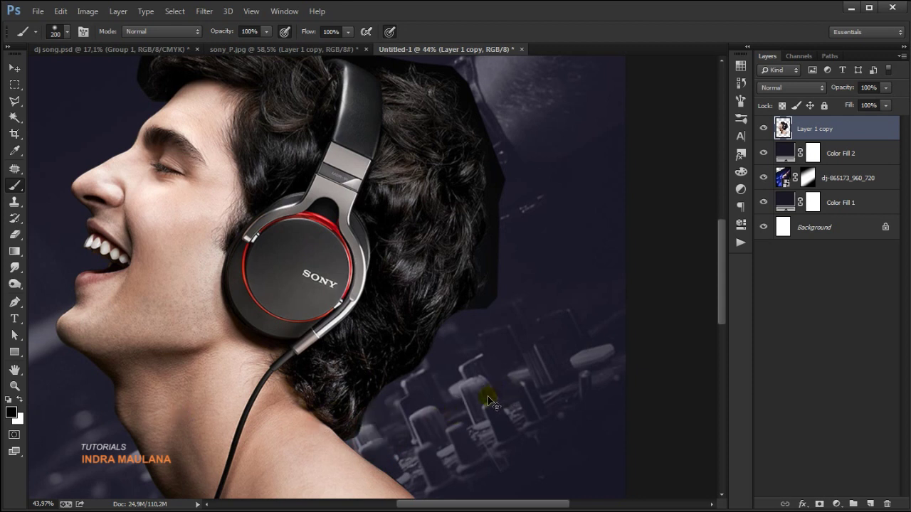
click(819, 503)
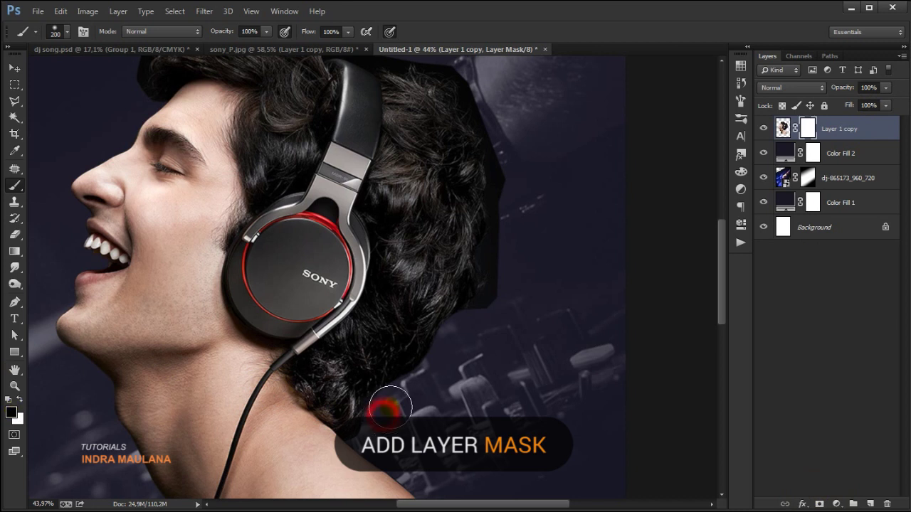
mouse_move(445, 349)
mouse_down()
mouse_move(501, 292)
mouse_move(506, 313)
mouse_move(502, 247)
mouse_move(501, 301)
mouse_move(521, 180)
mouse_move(488, 306)
mouse_up()
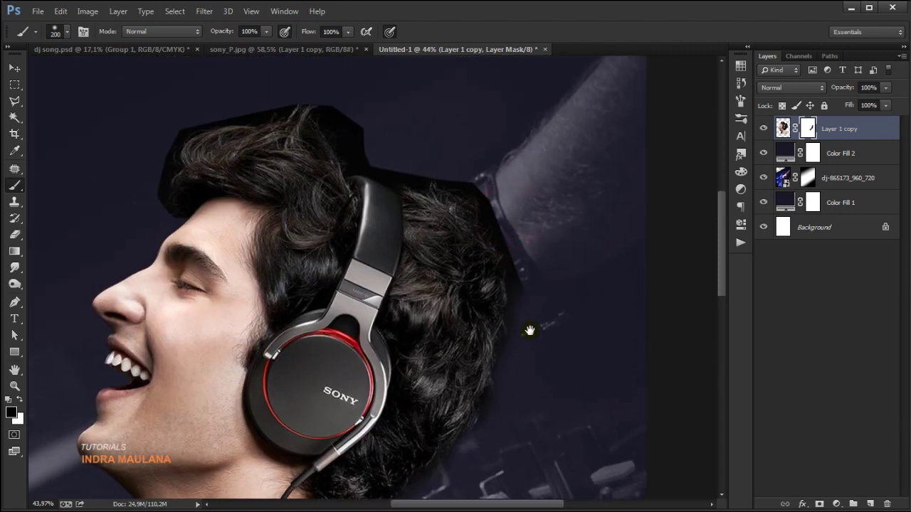
- Mask out the remaining black fringe around the back, top and front of the hair, reducing the brush to 125 px
mouse_move(529, 351)
mouse_down()
mouse_move(532, 289)
mouse_move(483, 188)
mouse_move(425, 157)
mouse_move(452, 174)
mouse_move(390, 165)
mouse_move(375, 153)
mouse_move(421, 157)
mouse_move(450, 145)
mouse_move(375, 148)
mouse_move(384, 160)
mouse_move(327, 97)
mouse_move(369, 155)
mouse_move(308, 88)
mouse_move(284, 87)
mouse_move(294, 88)
mouse_move(165, 120)
mouse_move(143, 162)
mouse_move(148, 191)
mouse_move(158, 128)
mouse_move(219, 90)
mouse_move(307, 85)
mouse_move(154, 131)
mouse_move(284, 86)
mouse_move(333, 106)
mouse_move(187, 119)
mouse_move(160, 150)
mouse_move(143, 195)
mouse_move(287, 148)
mouse_up()
key(bracketleft)
key(bracketleft)
key(bracketleft)
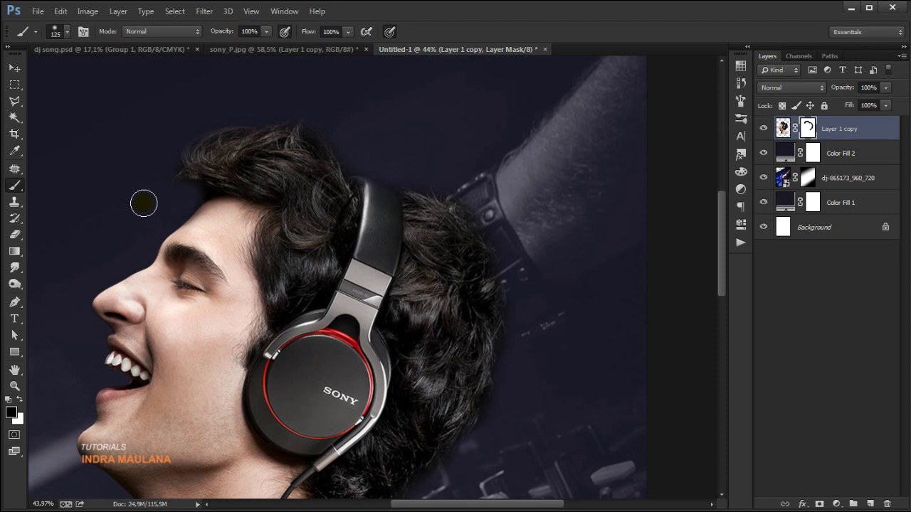
scroll(144, 183, down, 3)
click(169, 142)
scroll(349, 353, up, 3)
scroll(291, 396, down, 1)
click(253, 407)
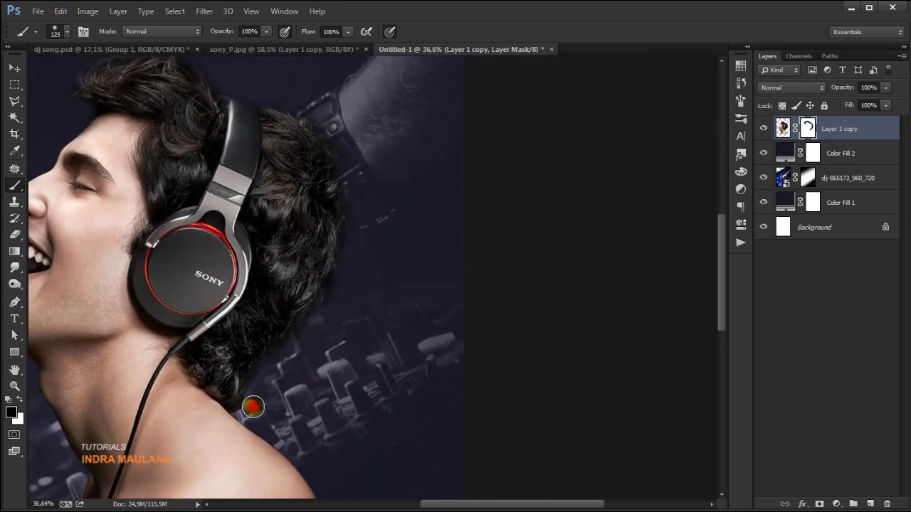
scroll(431, 294, down, 1)
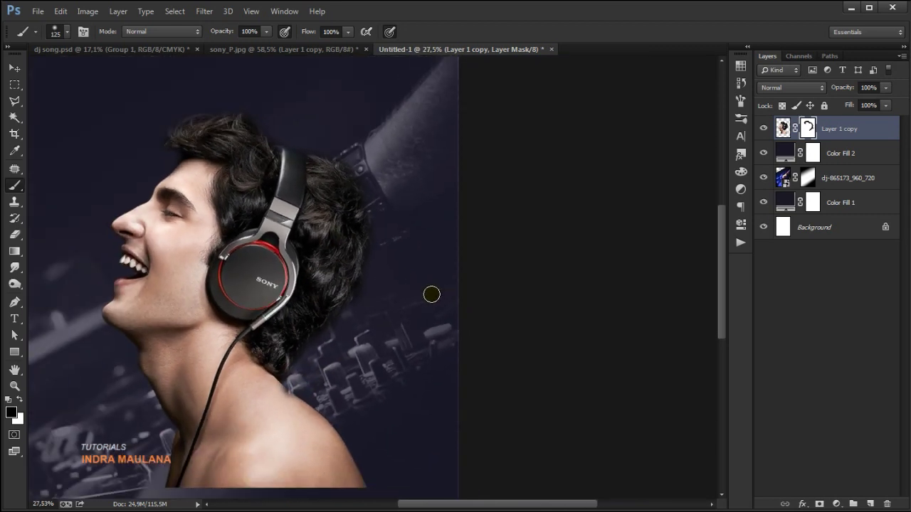
scroll(431, 294, down, 1)
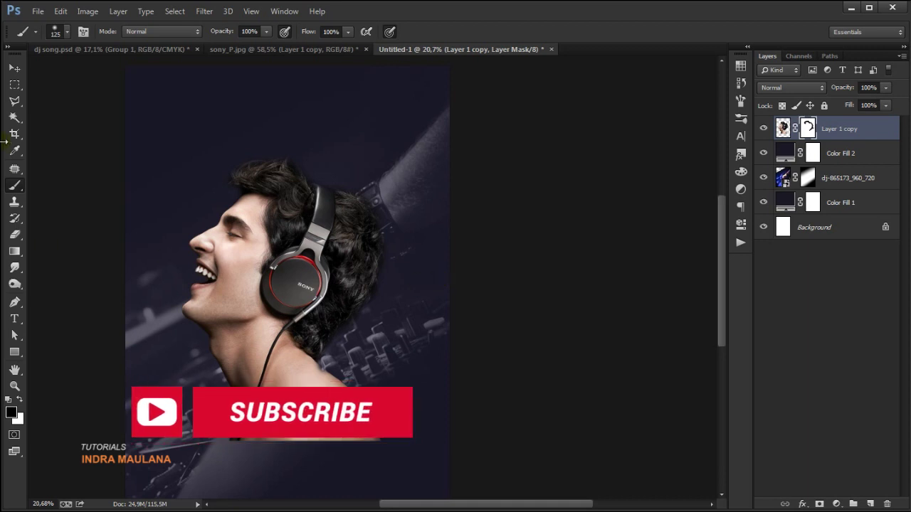
- Apply the layer mask permanently to the Layer 1 copy cutout
click(14, 68)
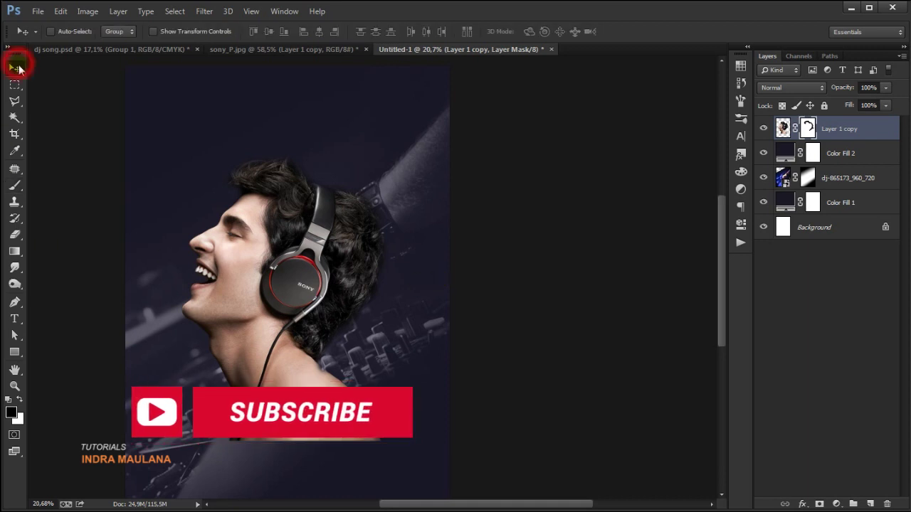
right_click(807, 128)
click(789, 172)
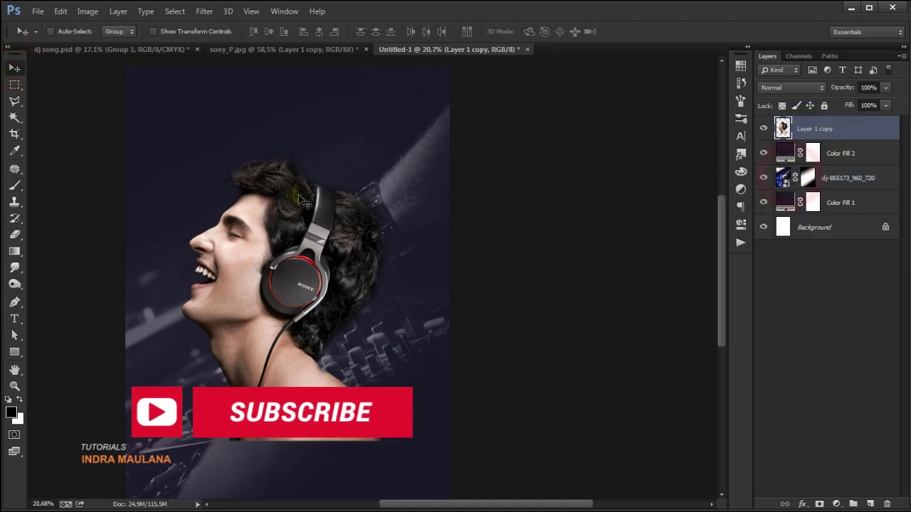
scroll(242, 245, down, 1)
click(834, 502)
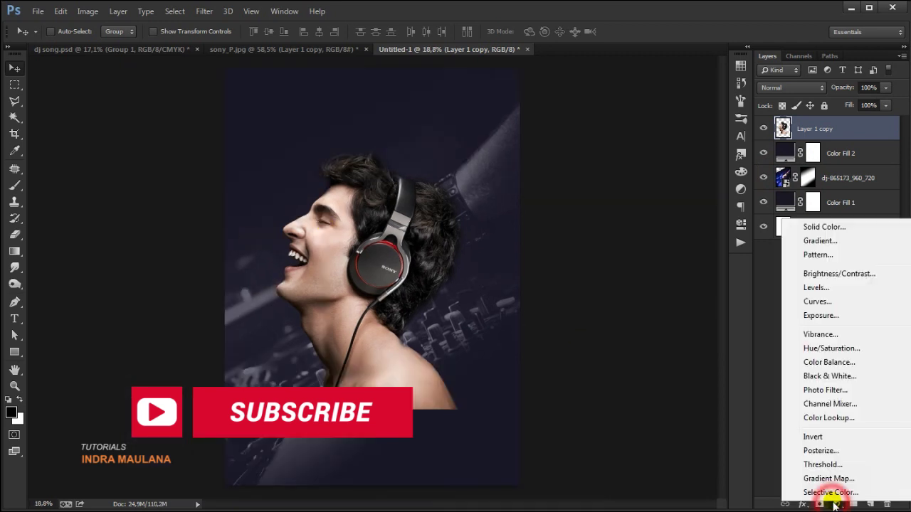
click(601, 297)
- Apply a Color Balance adjustment to the man's cutout with midtone levels of -69, -32 and +57
click(88, 11)
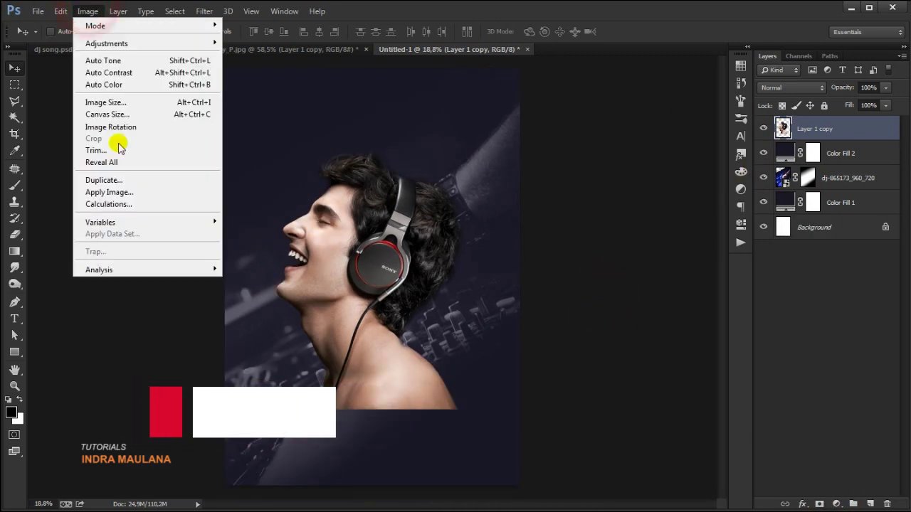
mouse_move(166, 43)
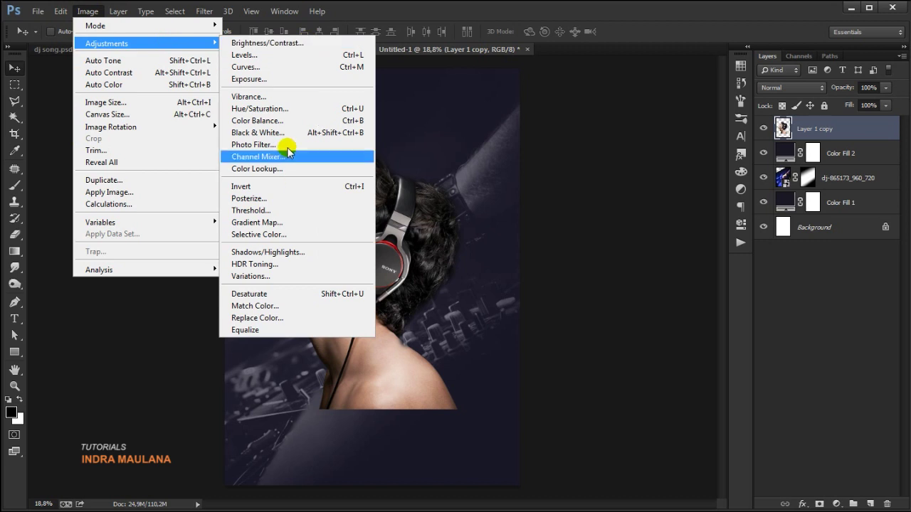
click(295, 120)
drag(413, 122, 628, 69)
drag(638, 122, 677, 153)
mouse_move(610, 121)
mouse_down()
mouse_move(589, 122)
mouse_move(614, 136)
mouse_up()
drag(673, 153, 661, 152)
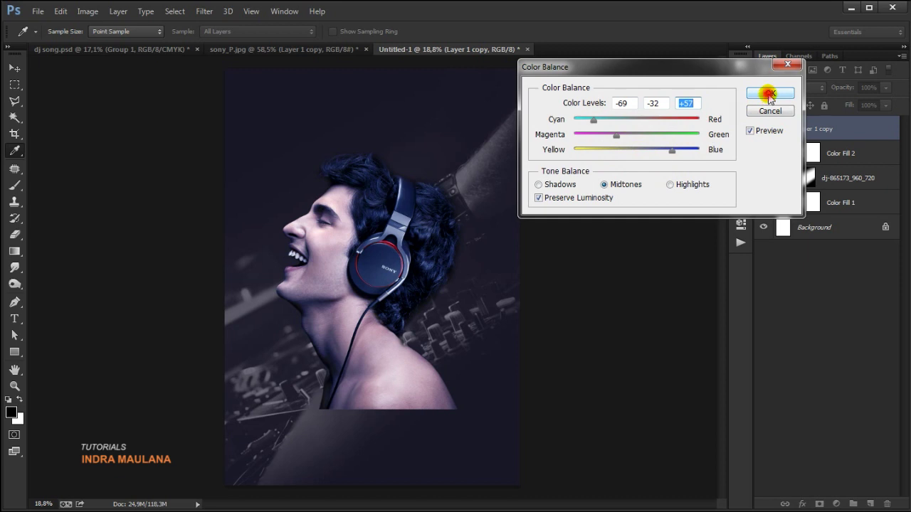
click(770, 94)
key(v)
scroll(408, 285, up, 1)
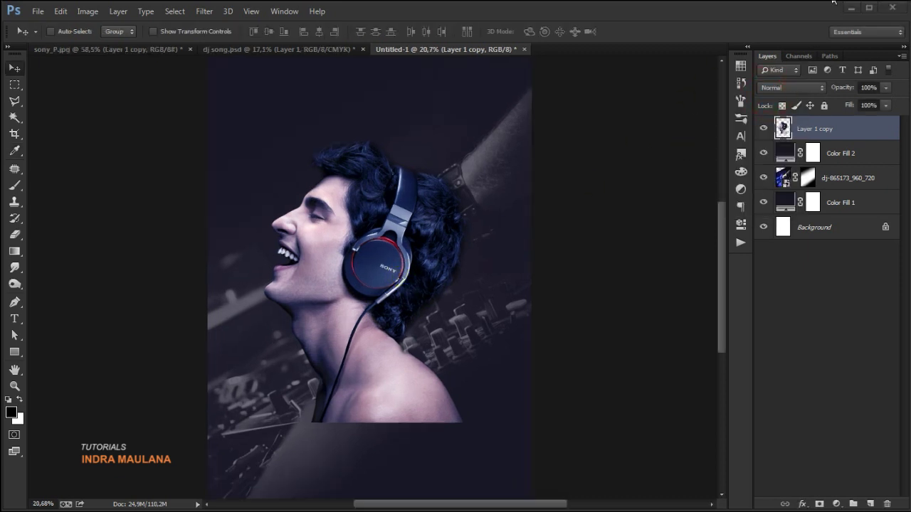
click(764, 129)
click(765, 129)
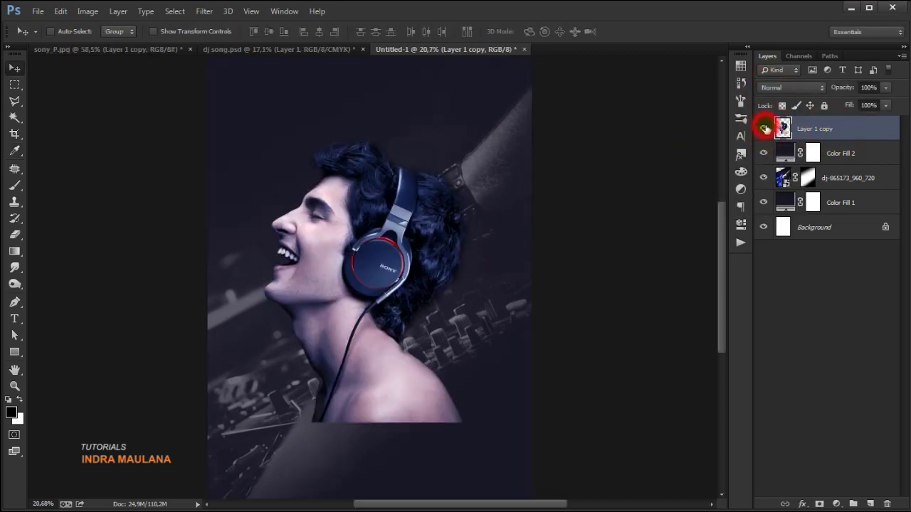
- Cut off the man's lower shoulder and chest along a rising diagonal with a polygonal lasso selection, and deselect it
click(15, 100)
click(308, 431)
click(512, 313)
click(516, 432)
click(433, 460)
click(309, 431)
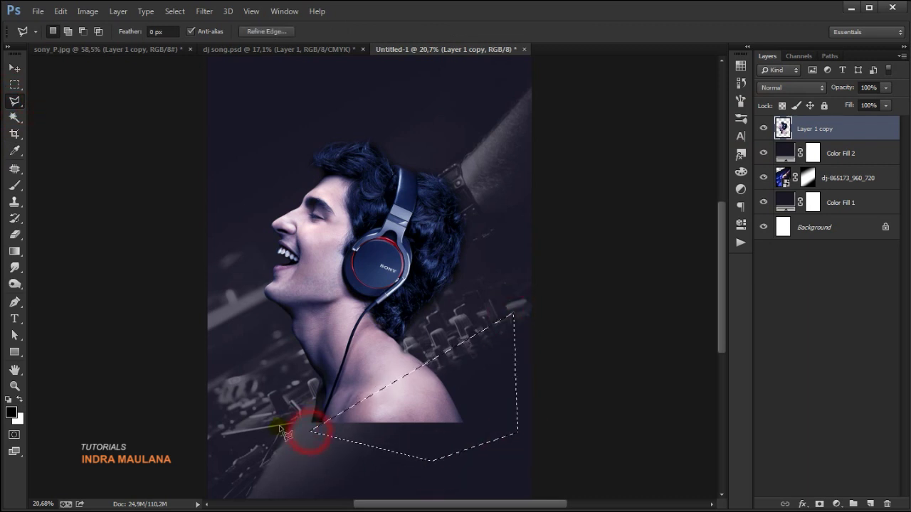
key(Delete)
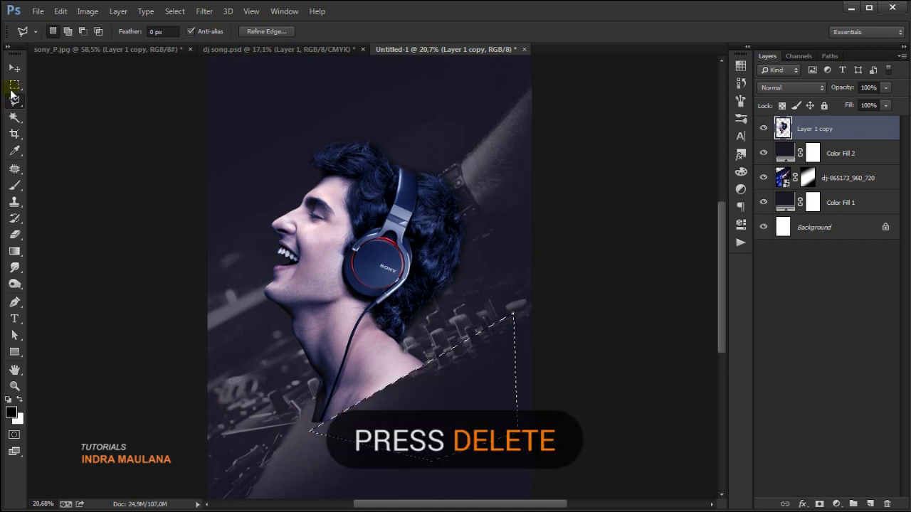
click(14, 67)
key(ctrl+d)
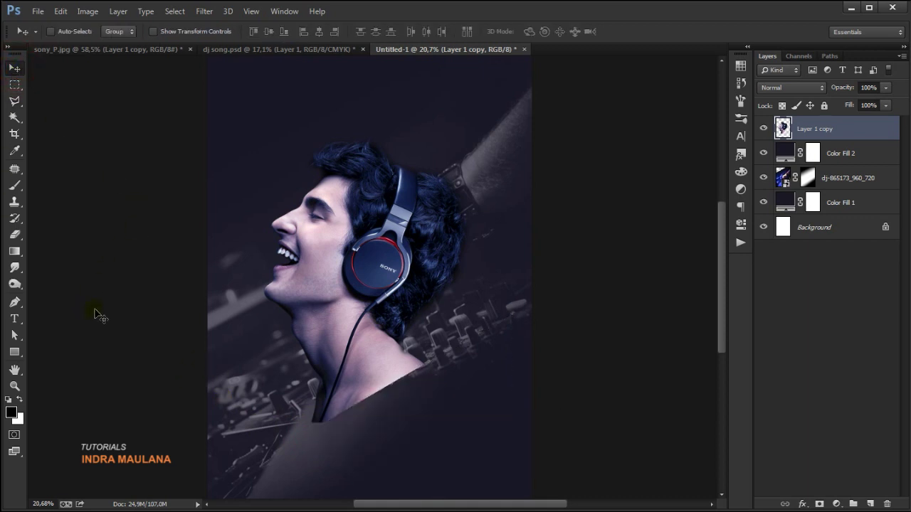
- Trim the cutout's diagonal neck edge once more by deleting a second, slightly higher polygonal lasso selection
click(14, 101)
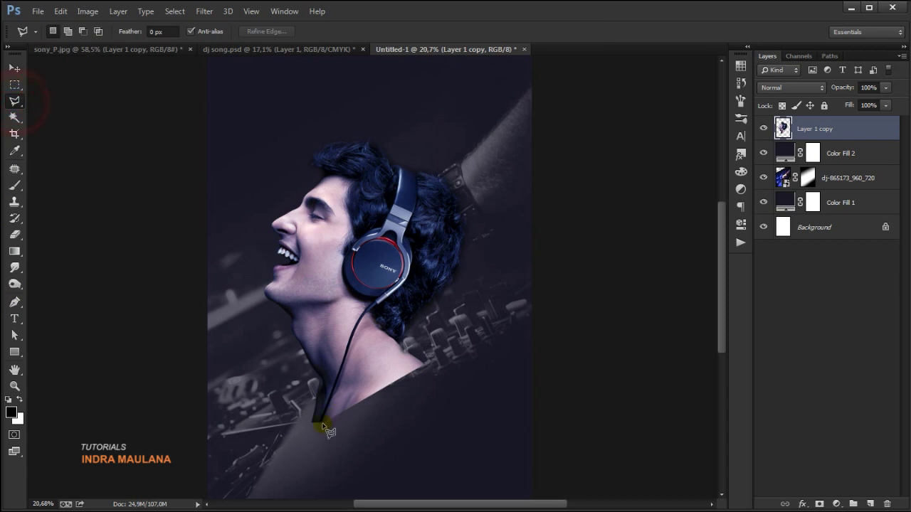
click(309, 423)
click(474, 323)
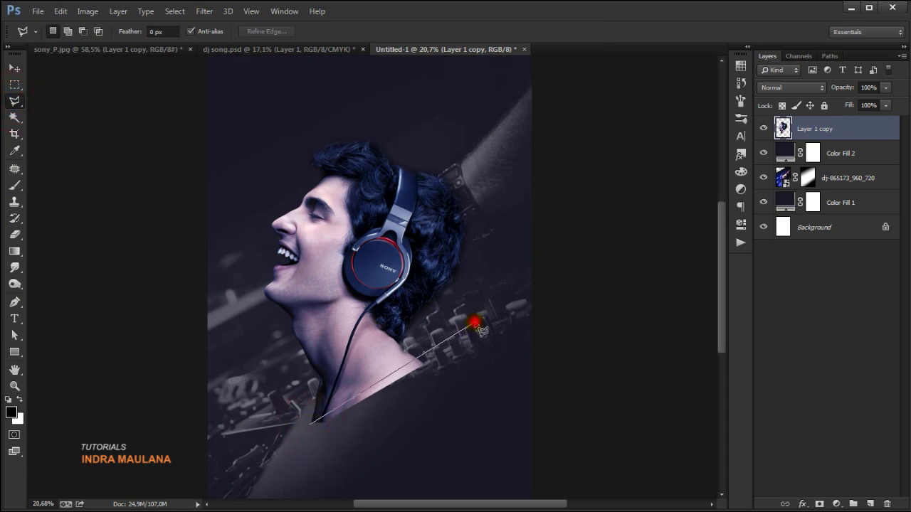
click(510, 417)
click(347, 502)
click(310, 419)
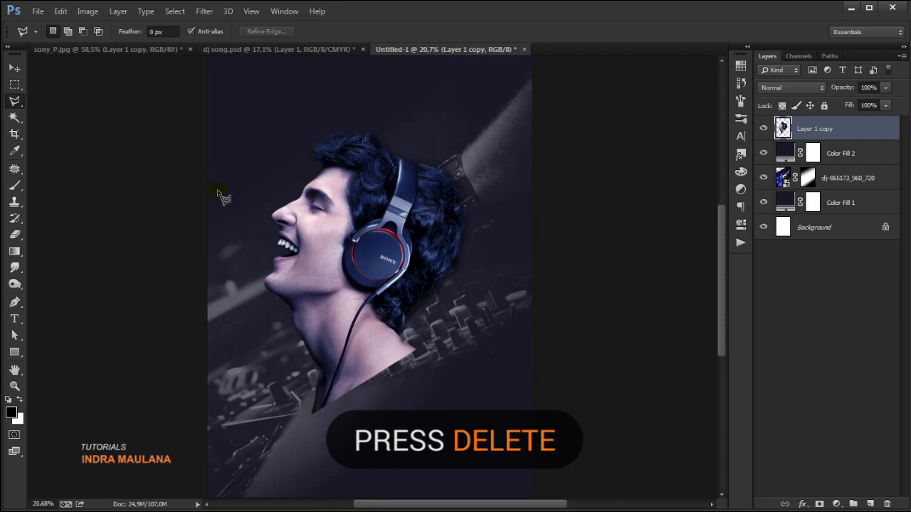
click(10, 69)
scroll(360, 202, down, 4)
scroll(381, 236, up, 2)
drag(378, 250, 377, 246)
- On a new layer, dab a soft white spot with a 780 px brush and position it over the diagonal neck edge
click(870, 504)
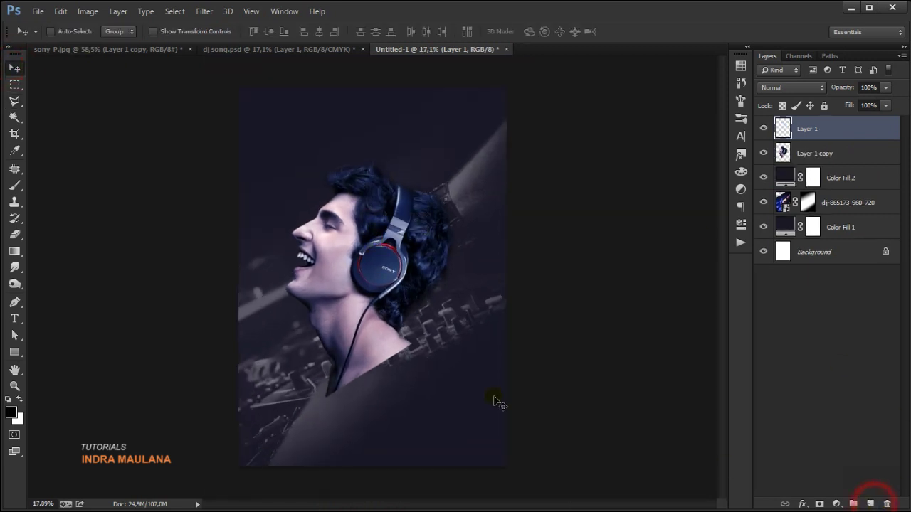
click(14, 185)
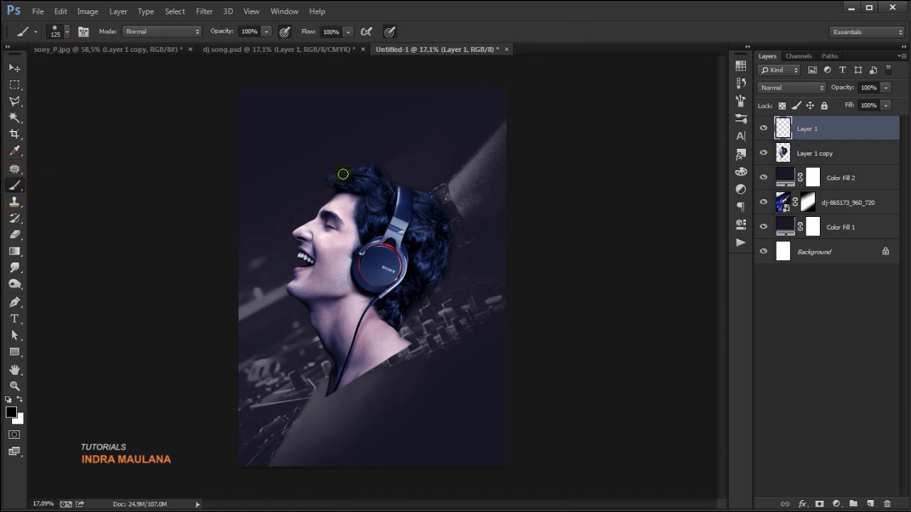
click(18, 399)
drag(393, 362, 429, 361)
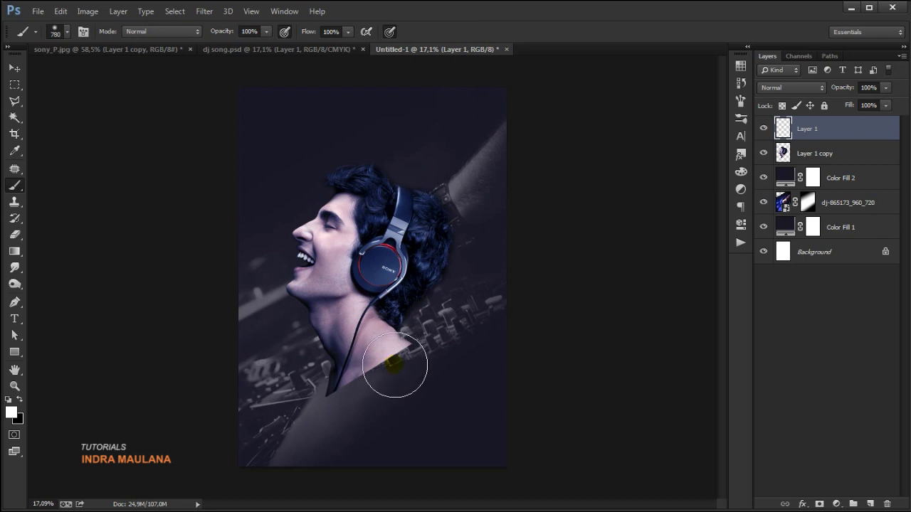
click(395, 368)
click(14, 67)
drag(367, 365, 382, 363)
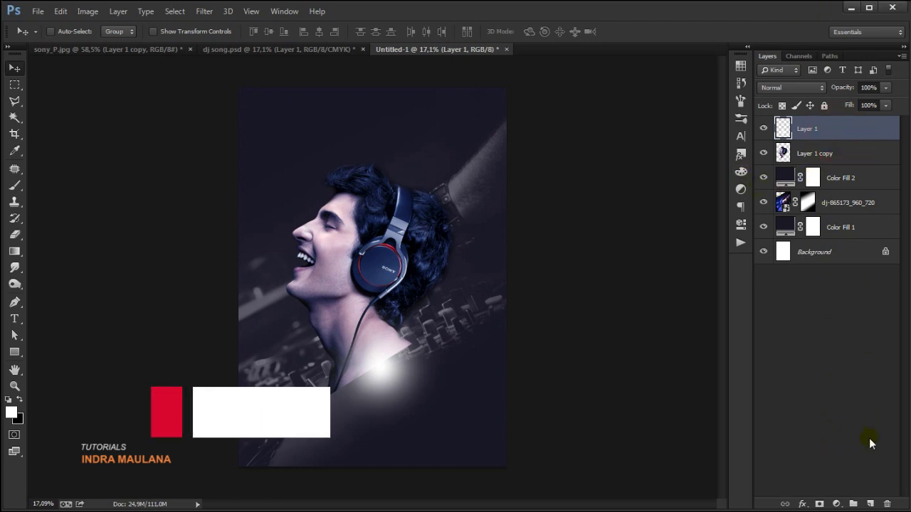
- Add an Outer Glow in #2071f1 to the white spot, with 43 px size and 100% opacity
click(803, 503)
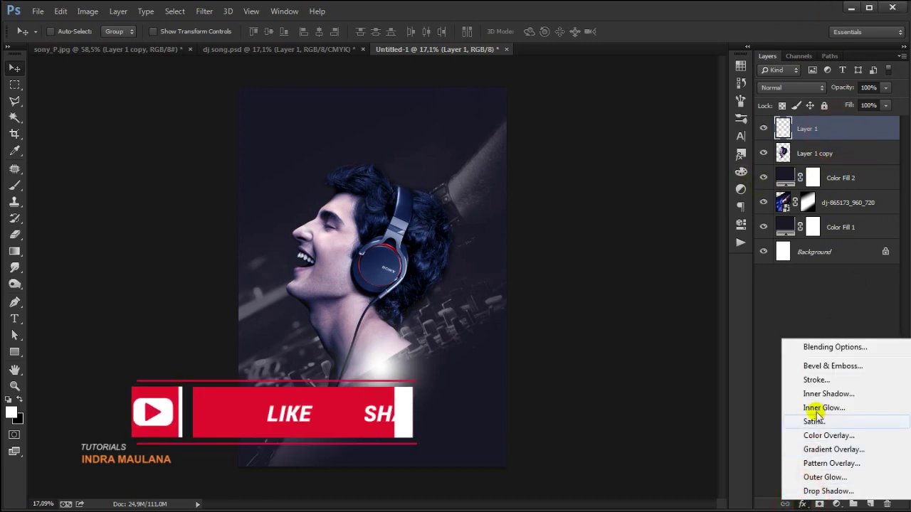
click(822, 477)
click(622, 179)
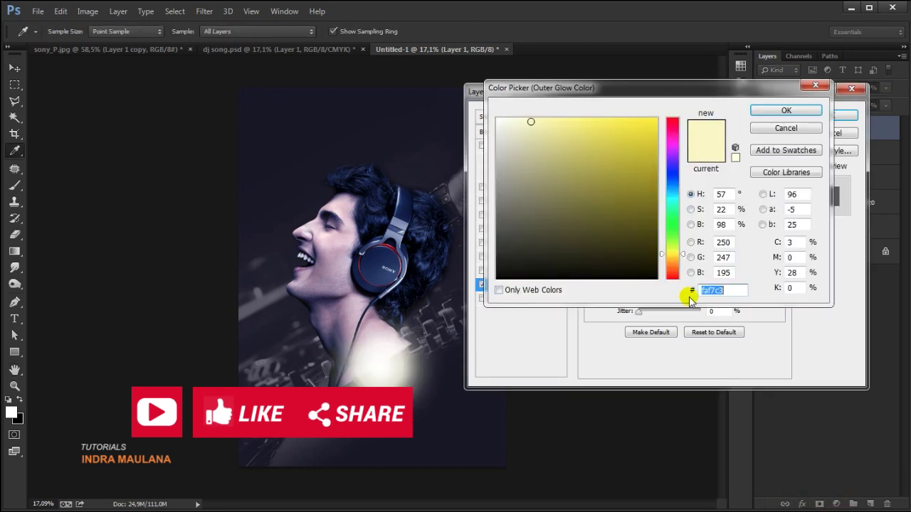
text(2071f1)
click(786, 110)
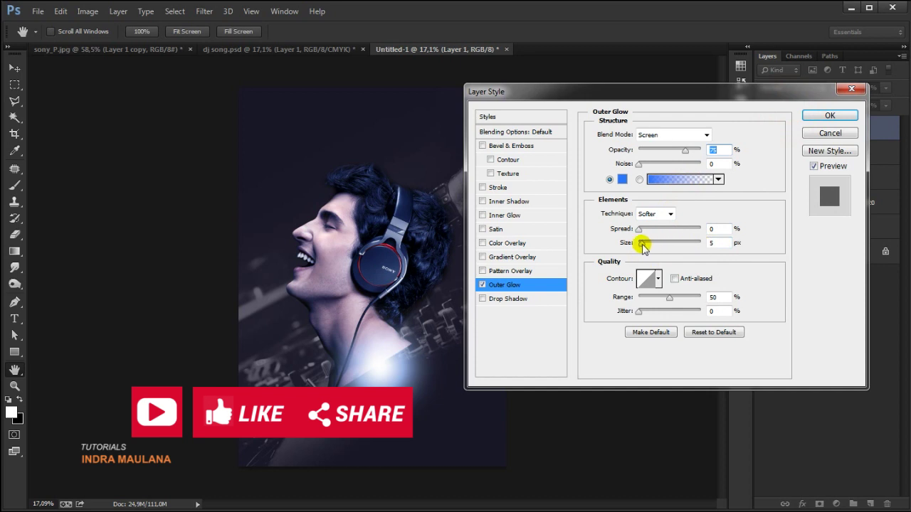
double_click(720, 243)
text(43)
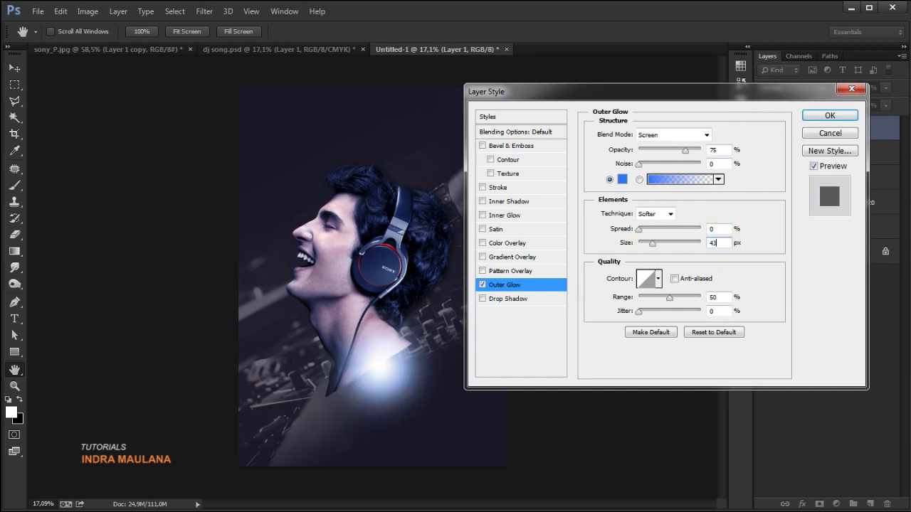
drag(684, 150, 703, 150)
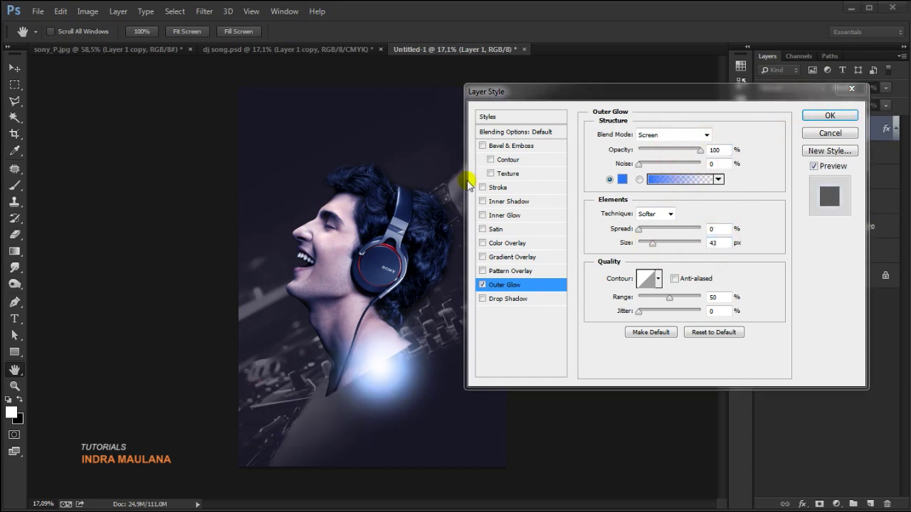
- Add an Inner Glow in #342a63 with a size of 103 px to the white spot and apply the layer style
click(507, 275)
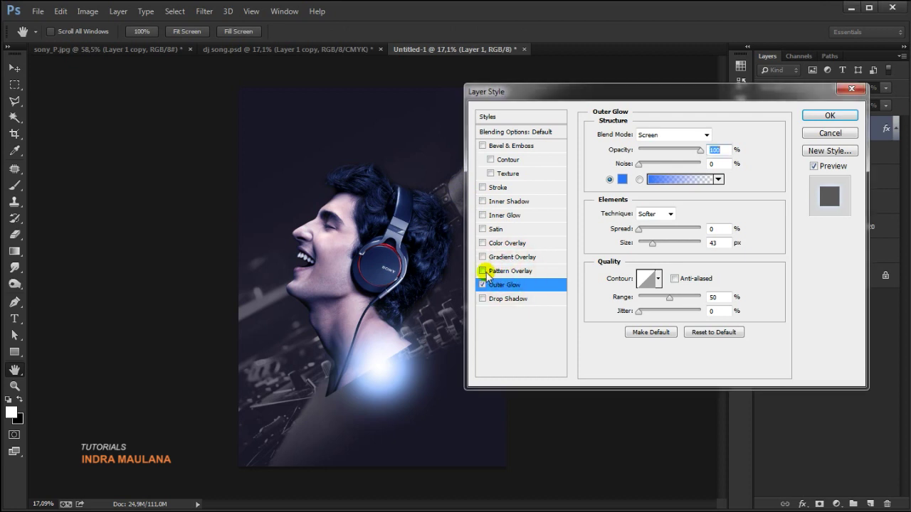
click(506, 215)
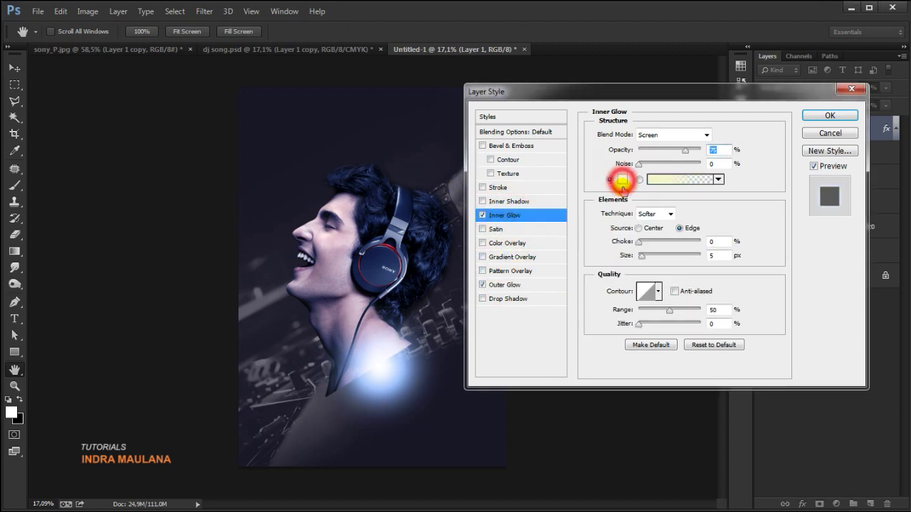
click(621, 178)
key(ctrl+v)
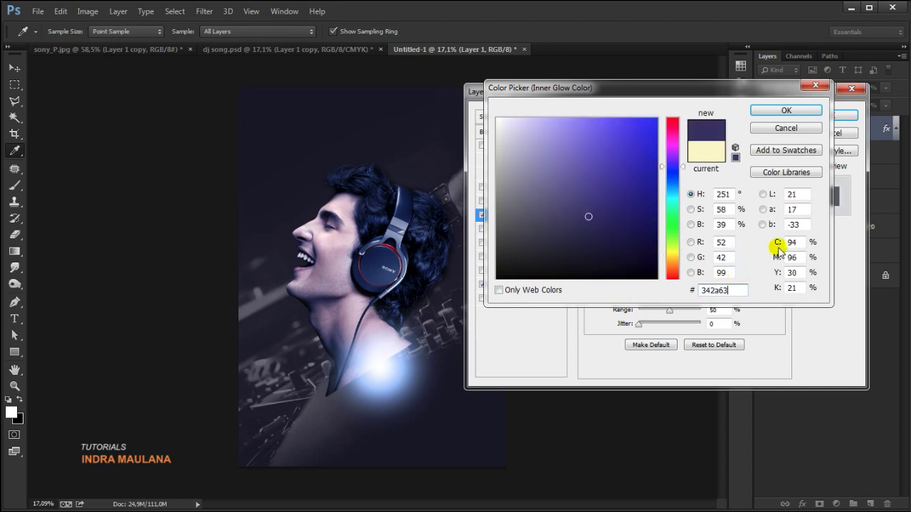
click(788, 114)
double_click(720, 256)
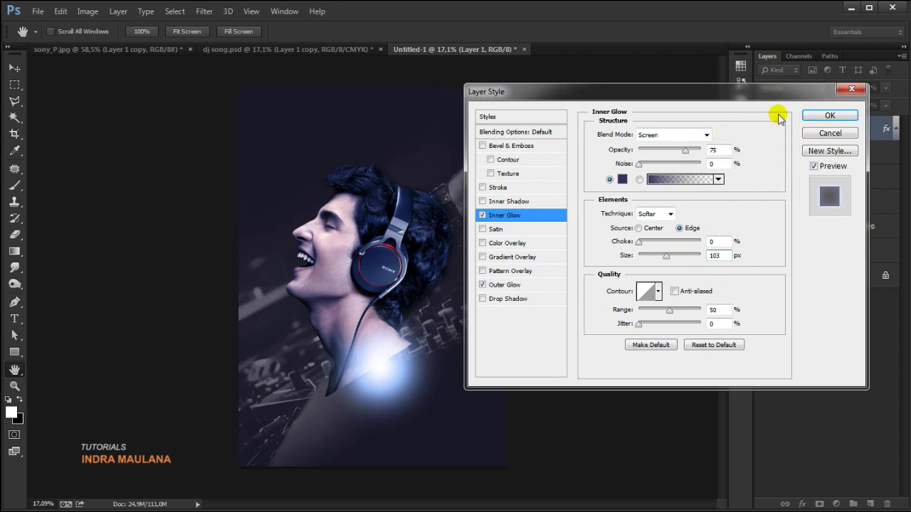
click(820, 114)
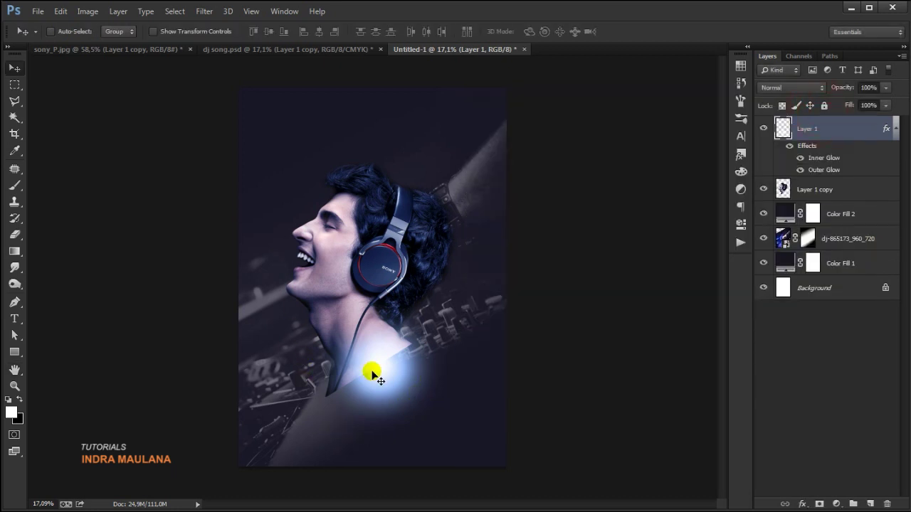
- Squeeze the glowing spot to about 6.3% width, rotate it 60° and place it on the diagonal neck cut
scroll(374, 372, up, 2)
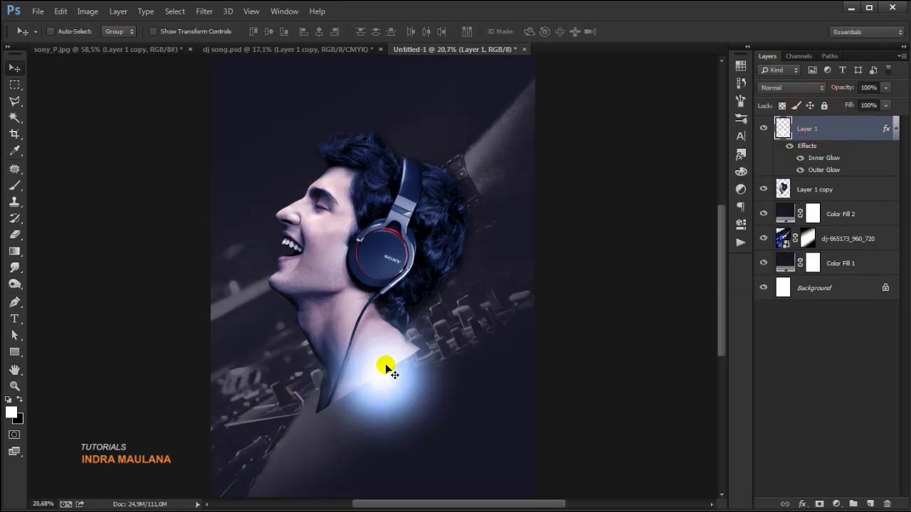
key(ctrl+t)
drag(463, 376, 386, 376)
drag(424, 311, 461, 367)
scroll(379, 380, up, 5)
drag(402, 375, 406, 350)
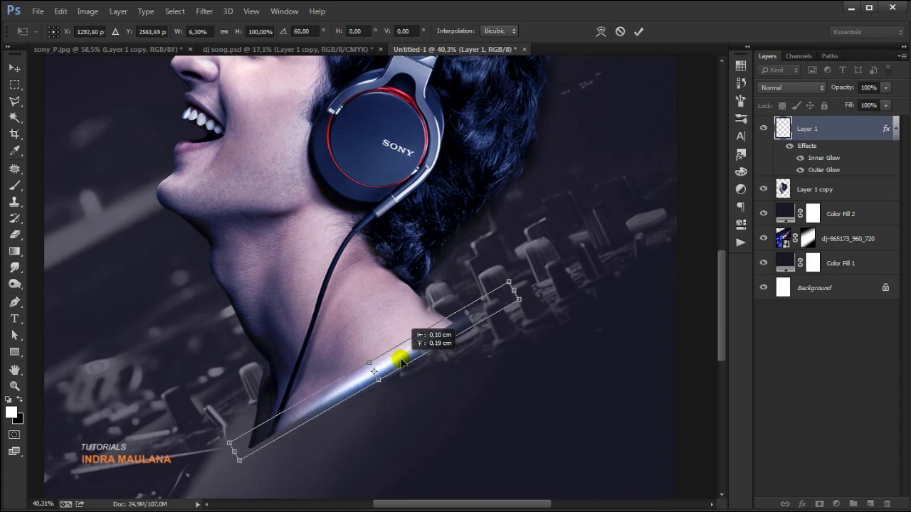
- Stretch the light streak lengthwise beyond both ends of the neck cut, align it with the edge and apply the transform
drag(527, 320, 538, 310)
drag(510, 283, 644, 175)
scroll(534, 342, down, 6)
drag(603, 254, 622, 241)
click(639, 33)
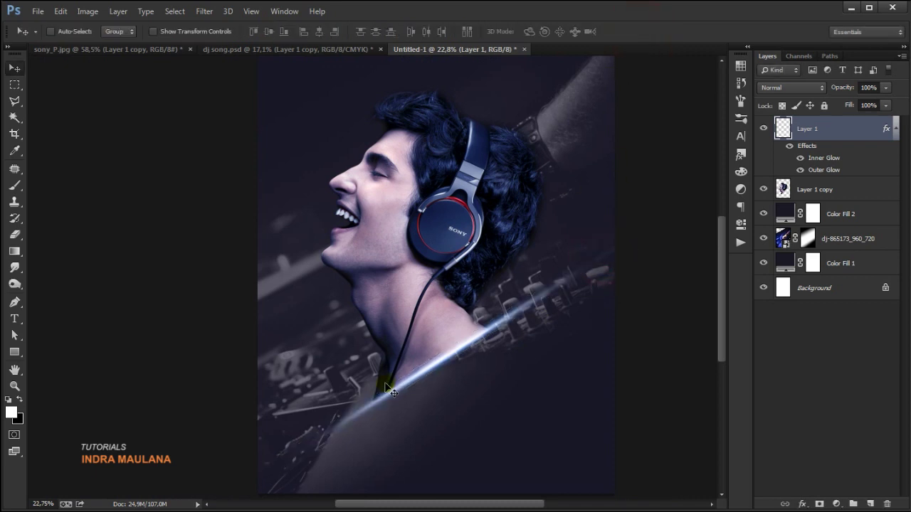
scroll(443, 390, down, 2)
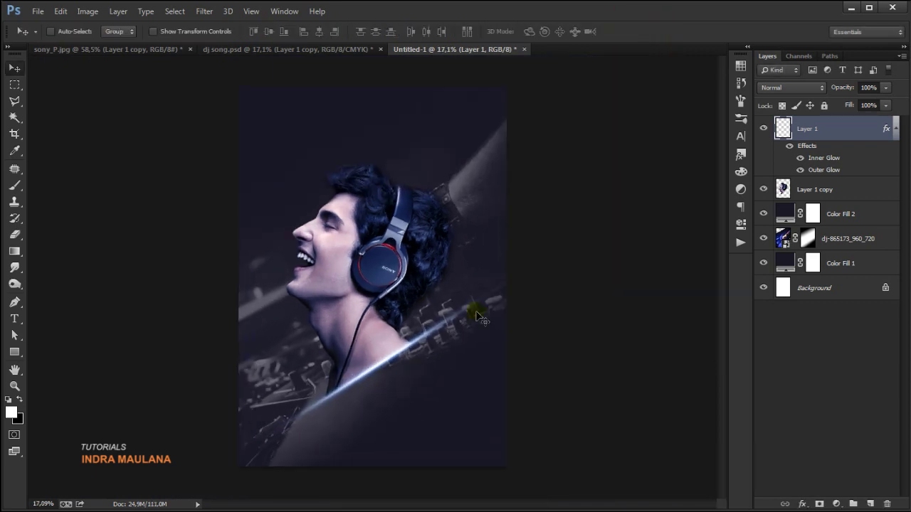
- Duplicate the light streak twice and place the copies as diagonal streaks above and behind the man's head
click(810, 129)
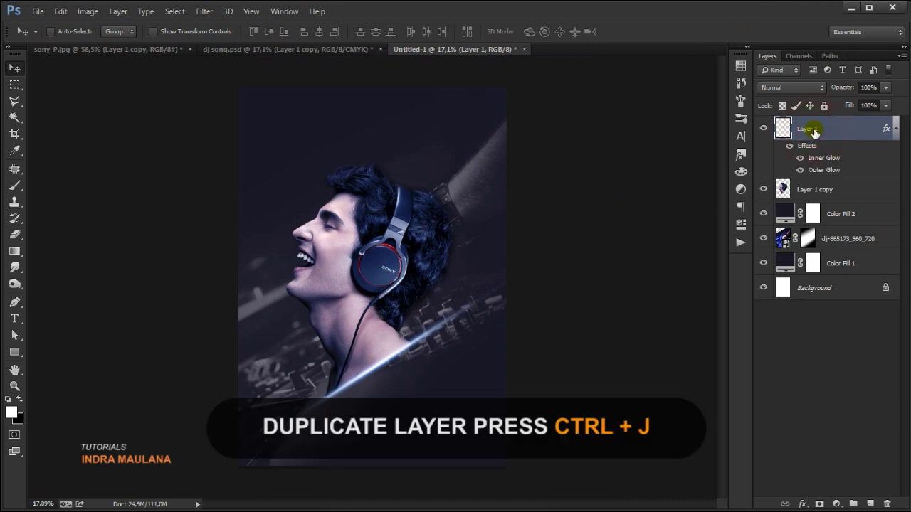
key(ctrl+j)
mouse_move(417, 341)
mouse_down()
mouse_move(494, 106)
mouse_move(528, 102)
mouse_move(514, 114)
mouse_move(415, 109)
mouse_move(471, 85)
mouse_move(335, 135)
mouse_move(441, 105)
mouse_up()
key(ctrl+j)
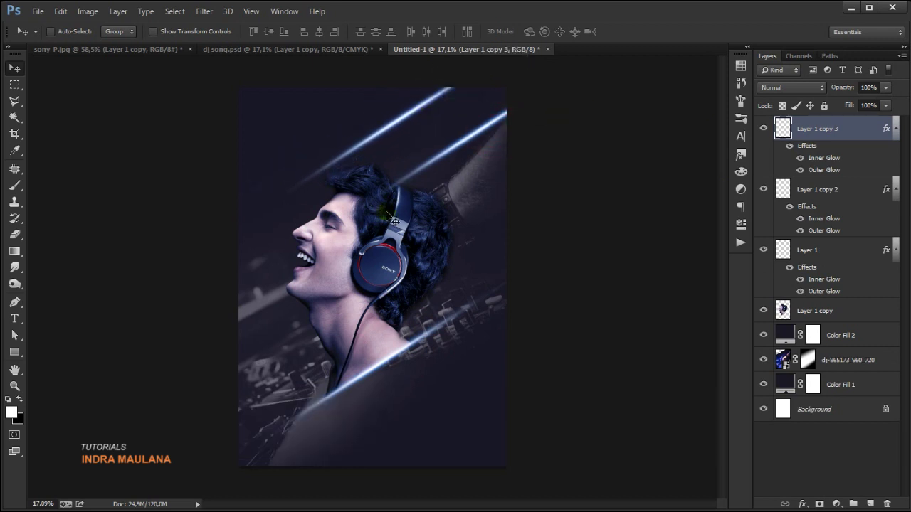
- Transform the upper streak copy to about 81% width and 38% height, rotated about -15.5°, above the man's hair
scroll(413, 115, up, 2)
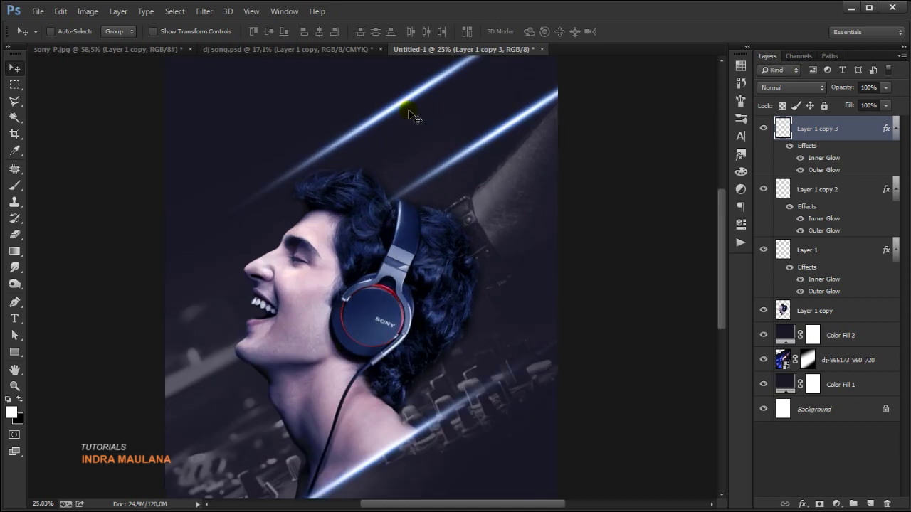
key(ctrl+t)
scroll(569, 185, down, 1)
mouse_move(582, 223)
mouse_down()
mouse_move(563, 203)
mouse_move(548, 152)
mouse_move(551, 159)
mouse_move(577, 126)
mouse_move(579, 145)
mouse_move(578, 131)
mouse_up()
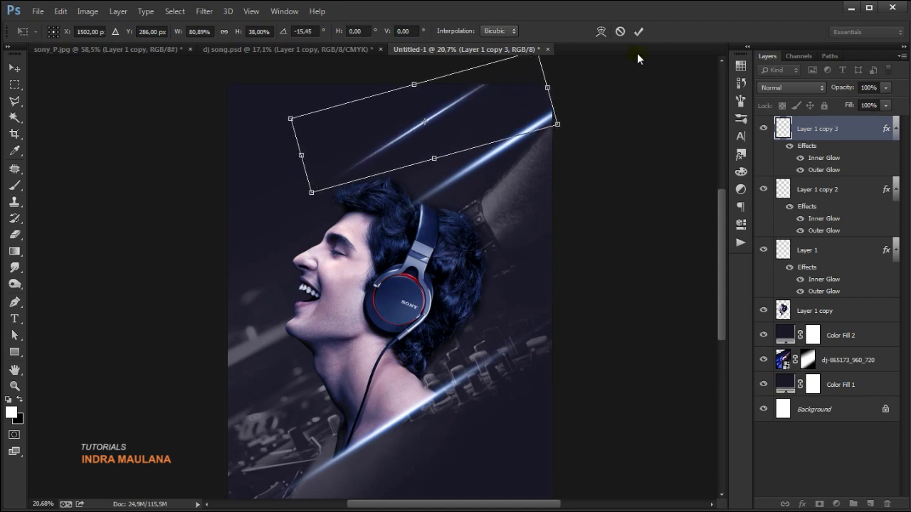
click(638, 31)
- Delete the thicker streak copy beside the headphones, Layer 1 copy 2
click(838, 186)
mouse_move(420, 146)
mouse_down()
mouse_move(437, 128)
mouse_move(543, 116)
mouse_move(715, 161)
mouse_up()
key(Delete)
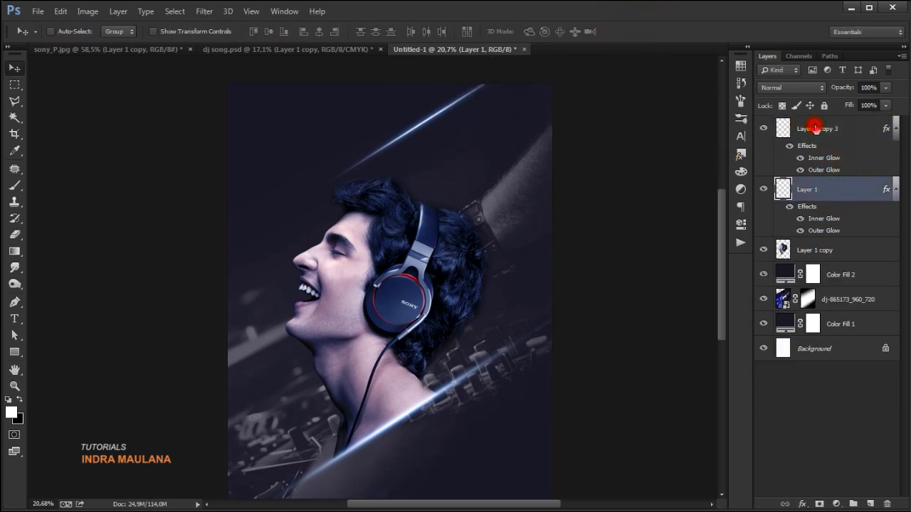
- Duplicate the upper light streak twice, placing one copy at the poster's upper-right edge and the other at the lower-left edge
click(814, 128)
key(ctrl+j)
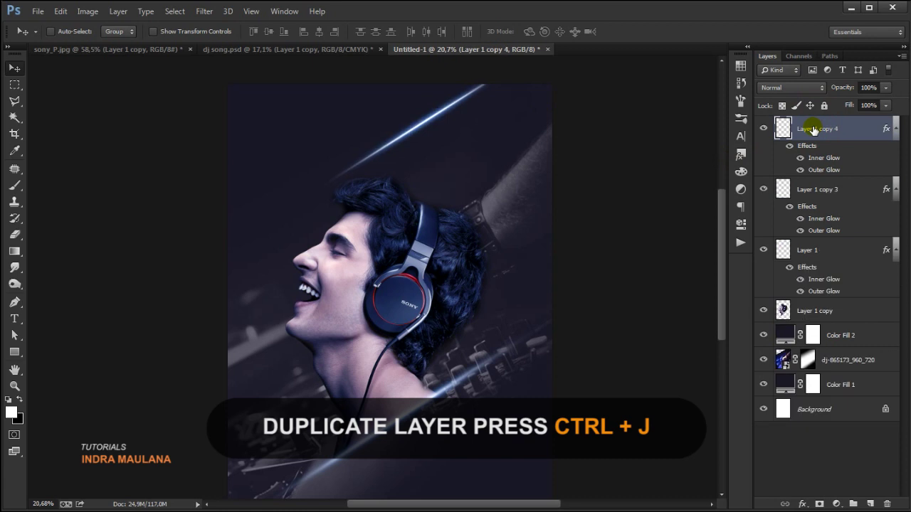
mouse_move(437, 121)
mouse_down()
mouse_move(545, 118)
mouse_move(519, 172)
mouse_move(545, 122)
mouse_move(526, 128)
mouse_up()
mouse_move(220, 501)
mouse_down()
mouse_move(230, 461)
mouse_move(273, 418)
mouse_up()
scroll(551, 286, down, 1)
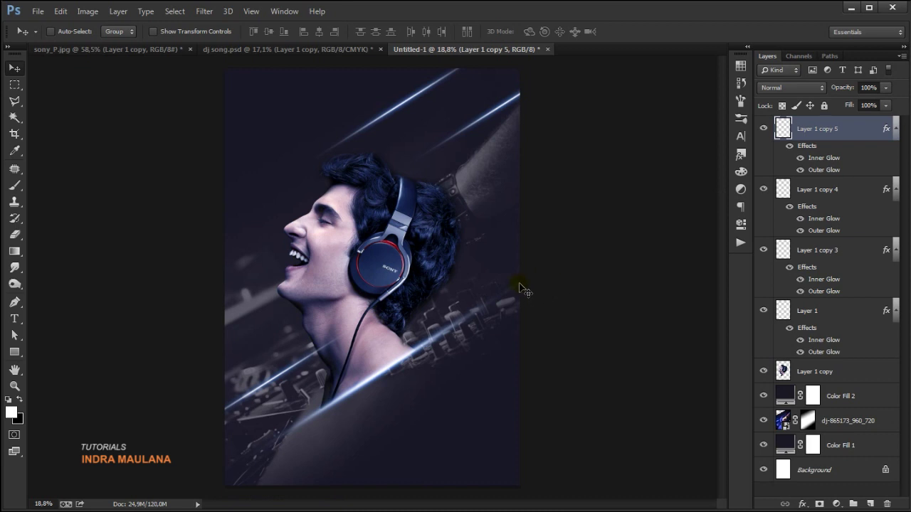
- Create a new layer on top and paint one soft white spot on the man's cheek with the 780 px brush
scroll(488, 286, up, 1)
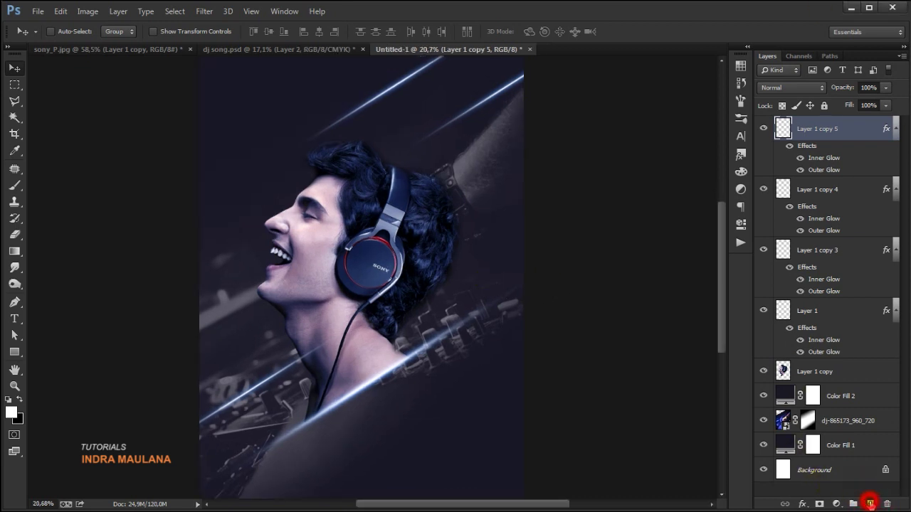
click(869, 503)
click(15, 185)
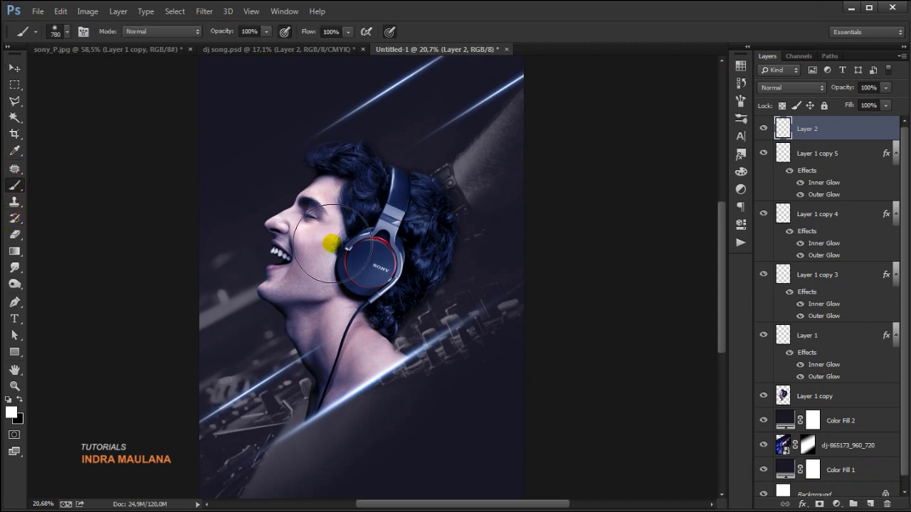
click(323, 256)
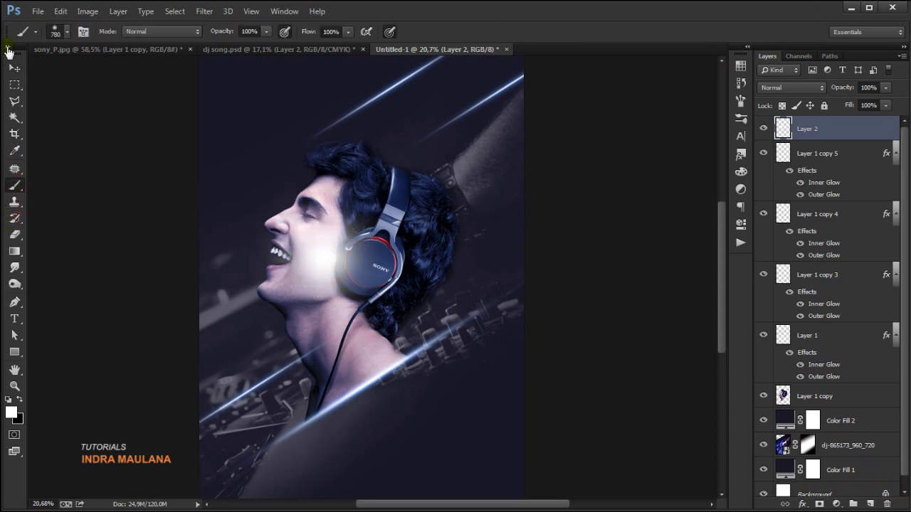
- Set the fill of the white spot's layer, Layer 2, to 0%
click(15, 70)
click(886, 105)
drag(889, 118, 783, 121)
- Add a Color Overlay of #494cff to Layer 2 with the Linear Dodge (Add) blend mode at 100% opacity
click(803, 503)
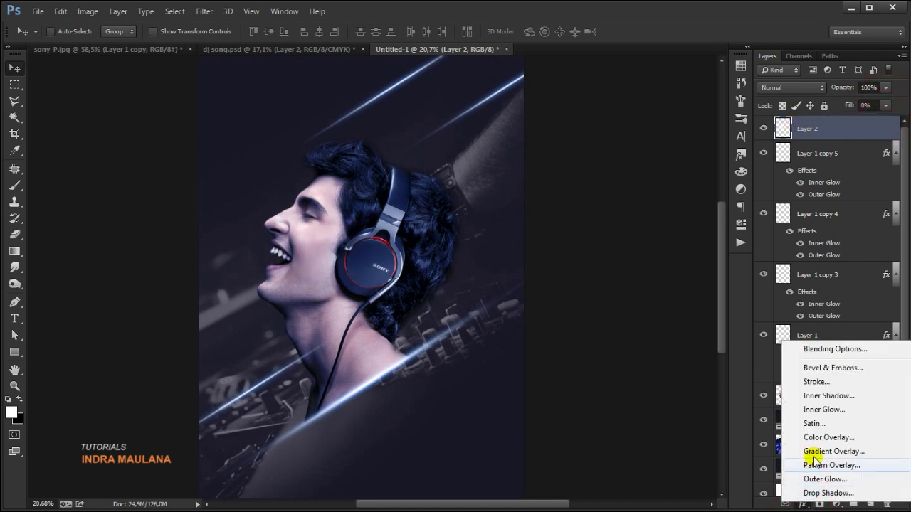
click(818, 436)
click(725, 136)
text(494cff)
click(783, 111)
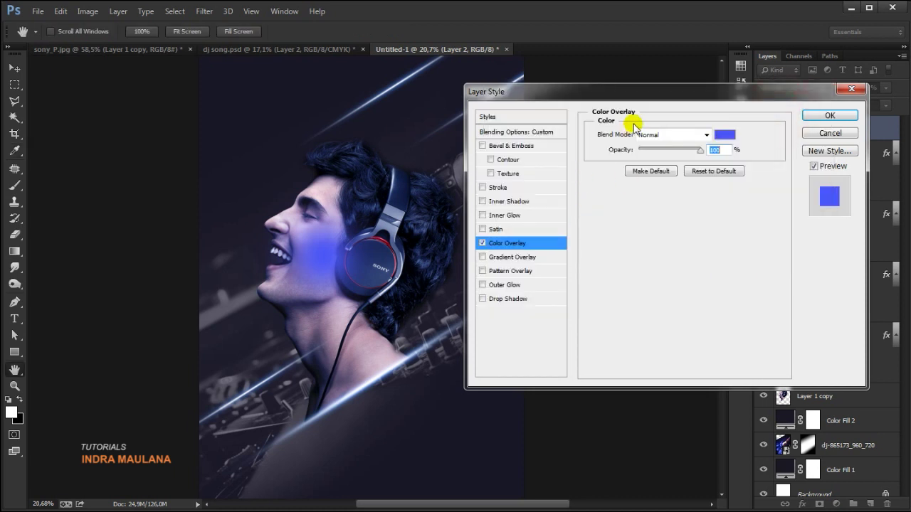
click(683, 135)
click(673, 269)
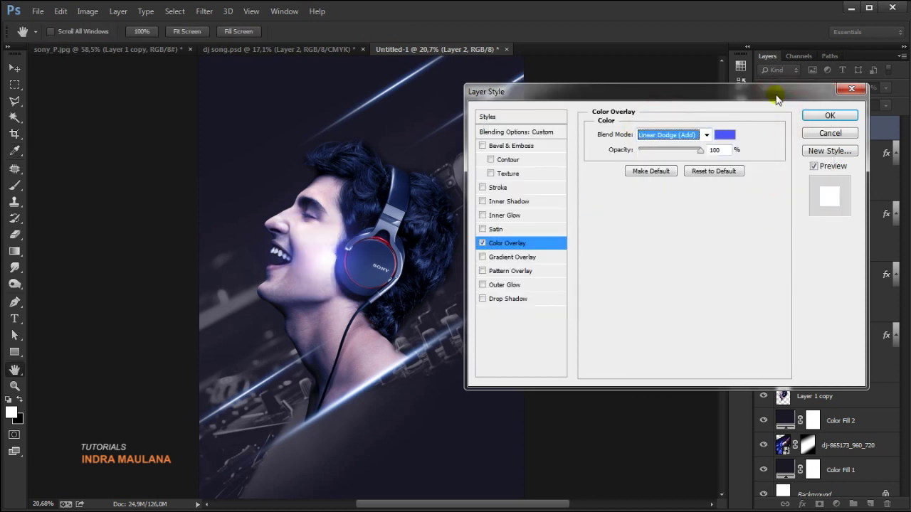
click(829, 115)
- Move the blue glow in front of the man's chin and enlarge it to about 266% in width and height
mouse_move(284, 244)
mouse_down()
mouse_move(274, 302)
mouse_move(281, 309)
mouse_up()
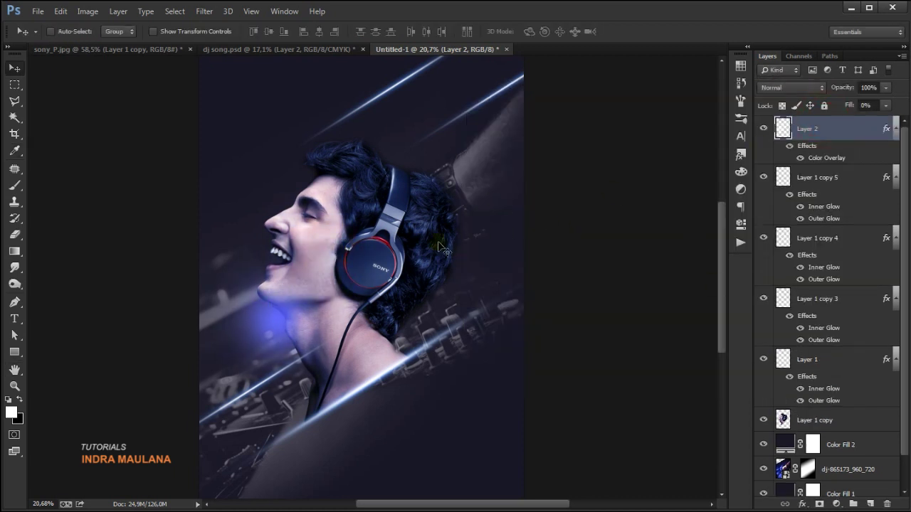
key(ctrl+t)
drag(361, 406, 472, 475)
drag(311, 327, 308, 303)
scroll(413, 427, down, 2)
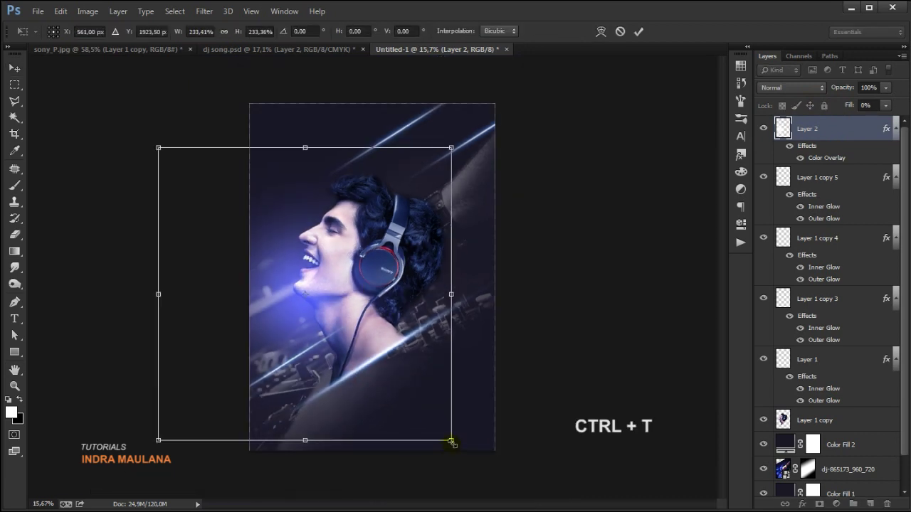
drag(450, 442, 471, 464)
drag(338, 276, 342, 280)
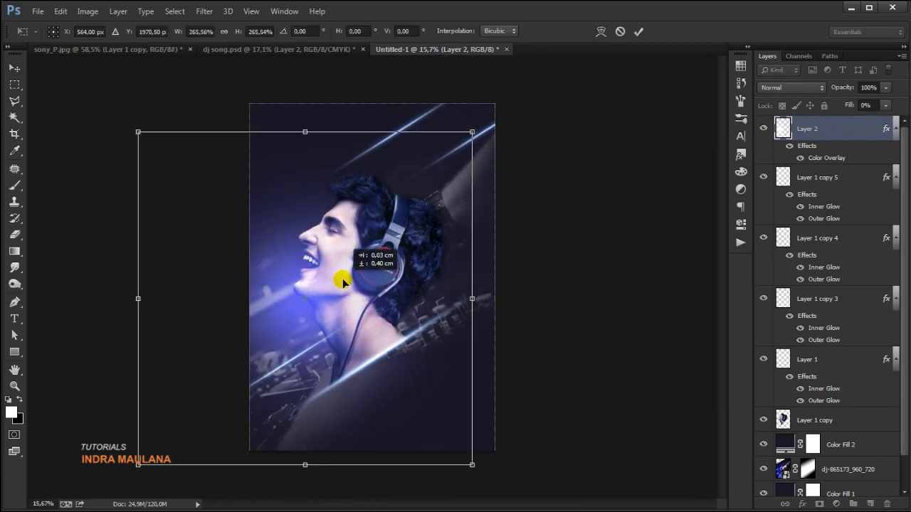
click(639, 29)
- Add the white text "DJ" in Agency FB Bold over the man's cheek
scroll(340, 241, up, 2)
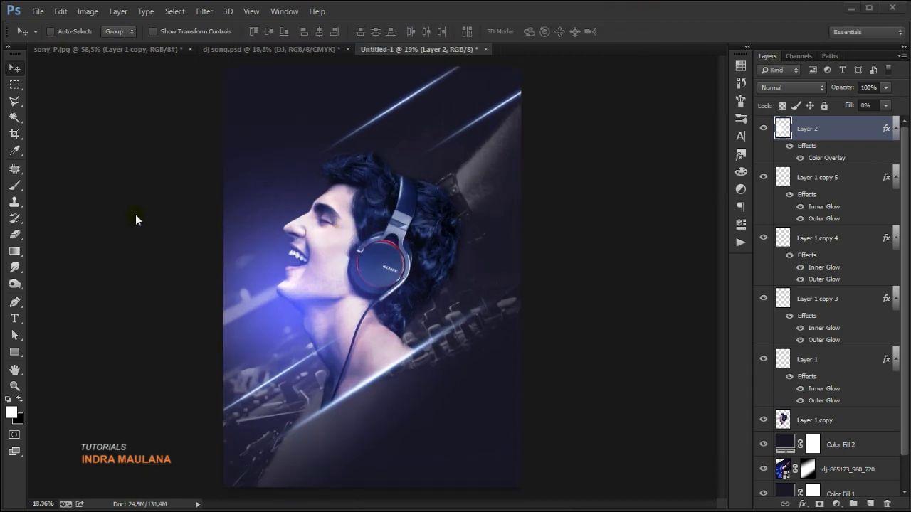
click(14, 318)
click(329, 256)
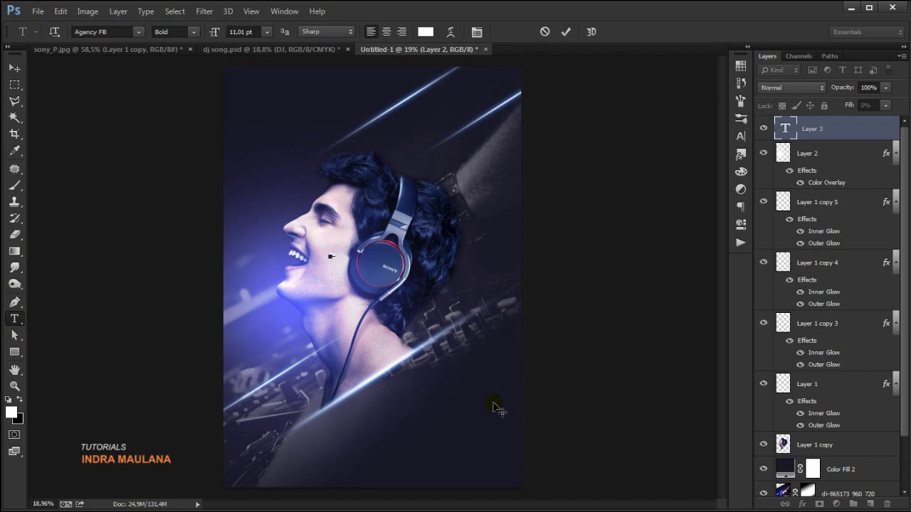
click(15, 67)
- Scale the DJ text to about 3039% and move it over the middle of the man's head
key(ctrl+t)
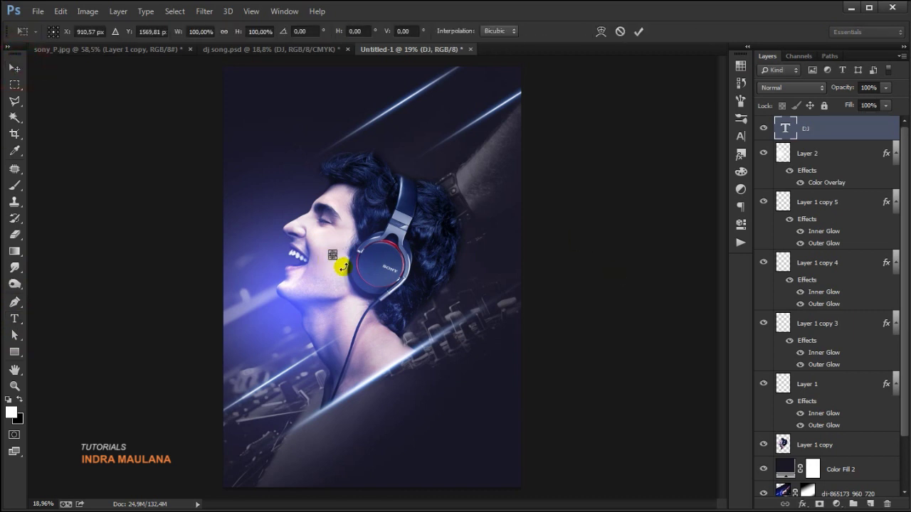
drag(338, 261, 418, 334)
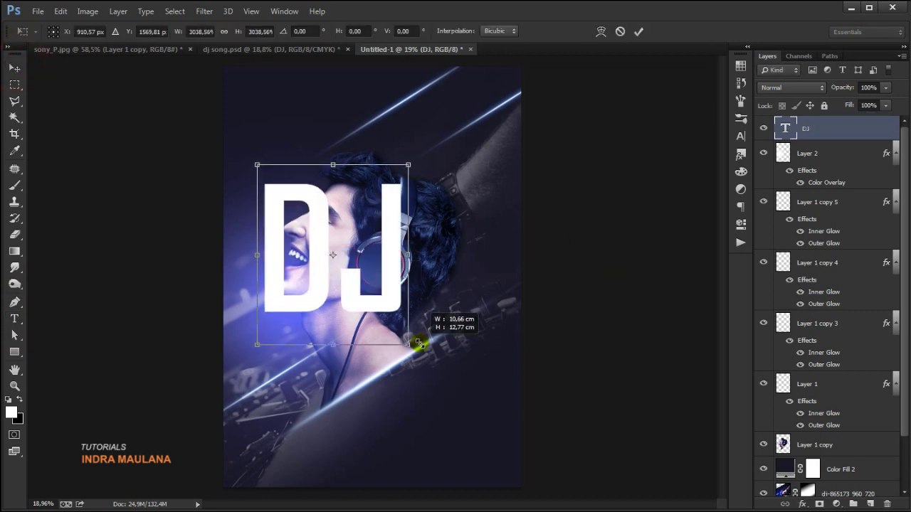
click(636, 31)
drag(264, 250, 293, 255)
- Group the glow and light streak layers, from Layer 2 down to Layer 1
click(814, 152)
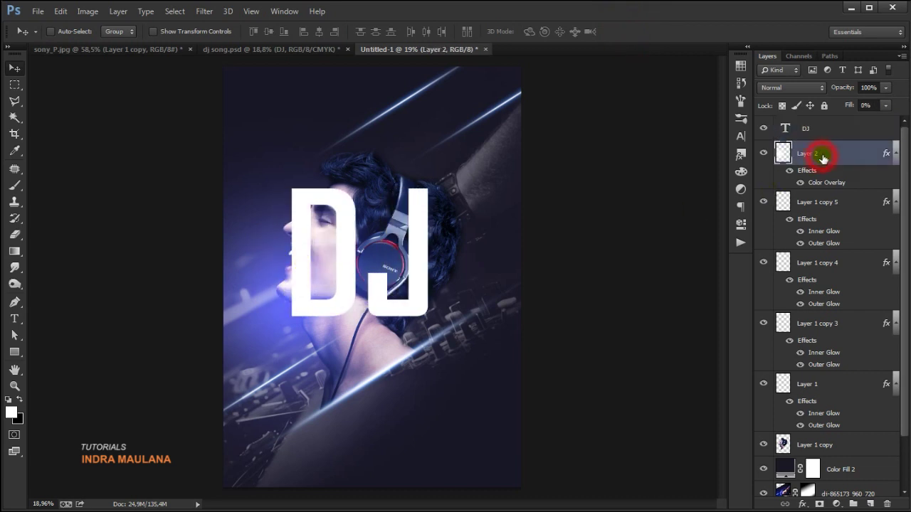
scroll(855, 291, down, 2)
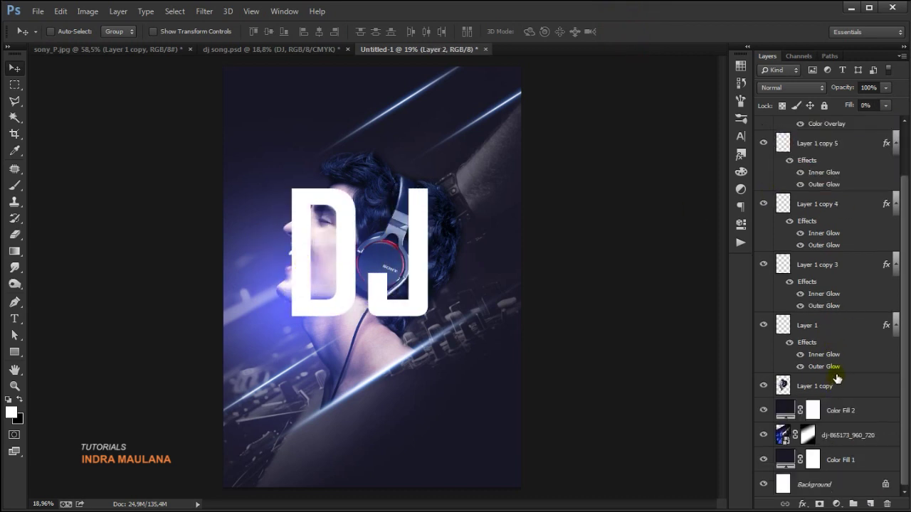
shift+click(837, 326)
key(ctrl+g)
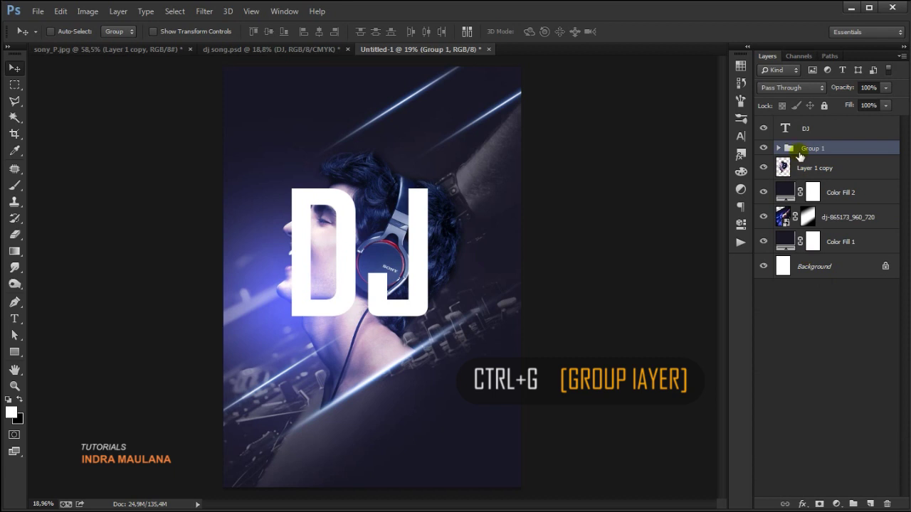
- Rename the new layer group as Light
double_click(811, 149)
text(LIGH)
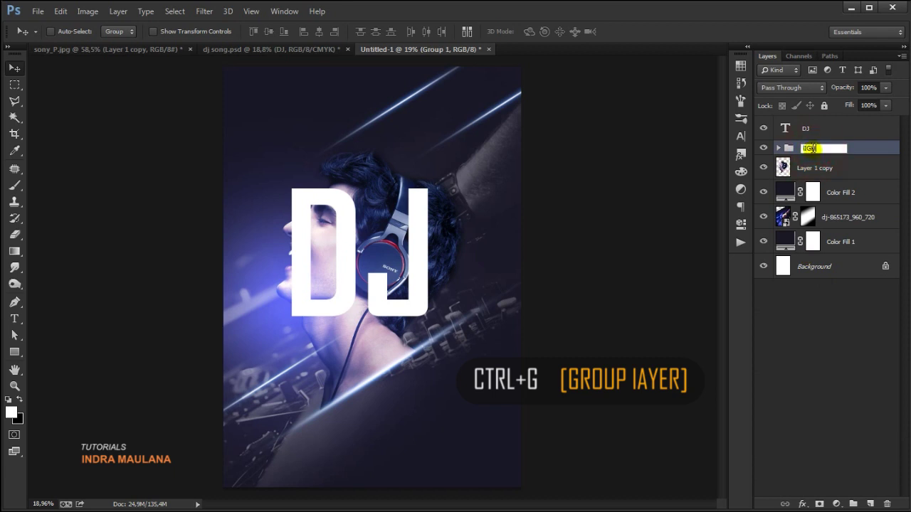
text(T)
key(Return)
double_click(810, 148)
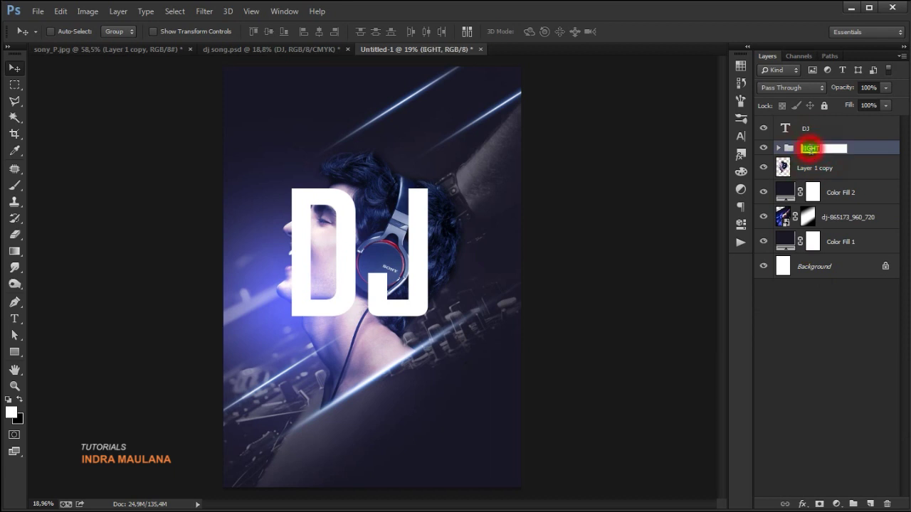
text(Light)
key(Return)
- Enlarge the DJ text to about 141%, about 15 by 18 cm, and position it across the man's head
click(823, 128)
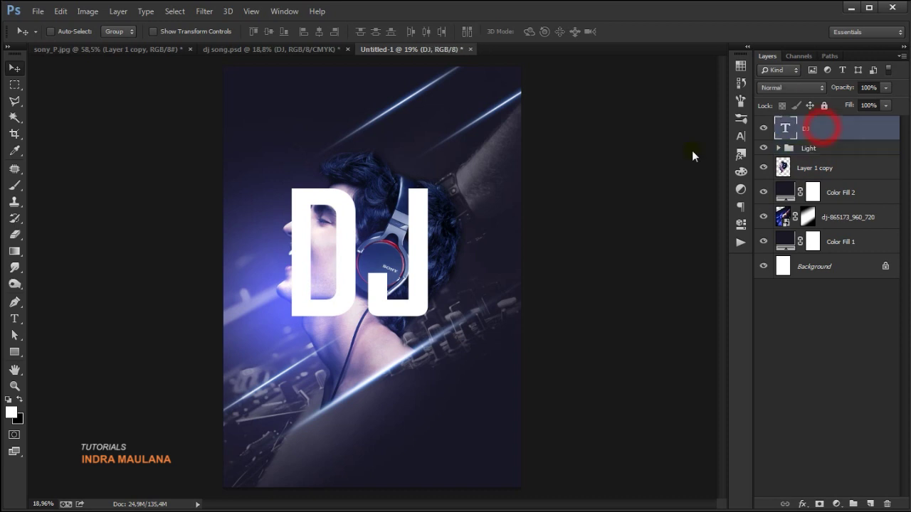
key(ctrl+t)
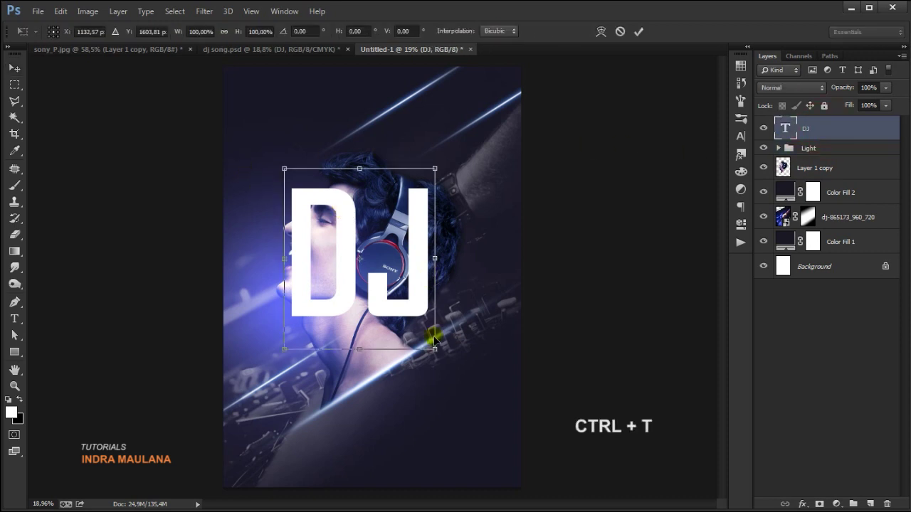
drag(437, 350, 462, 378)
mouse_move(417, 321)
mouse_down()
mouse_move(416, 309)
mouse_move(416, 322)
mouse_up()
drag(459, 380, 464, 382)
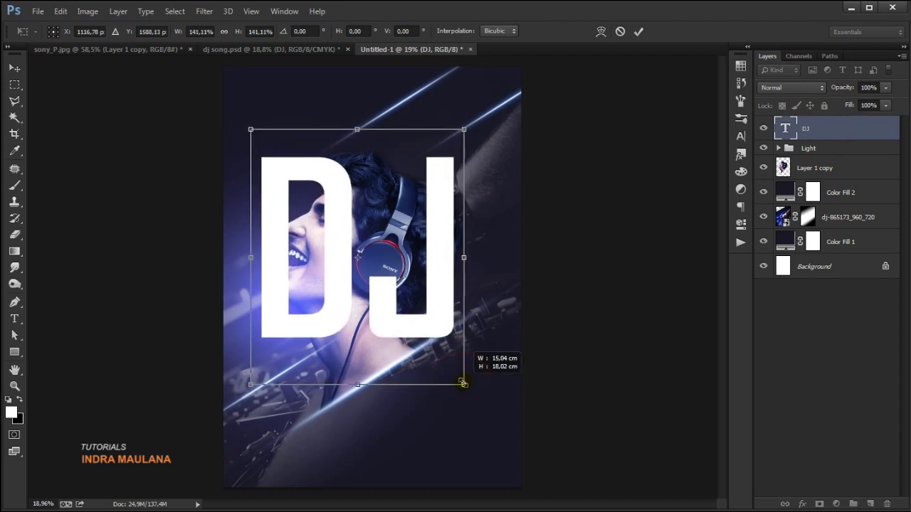
click(638, 31)
click(447, 180)
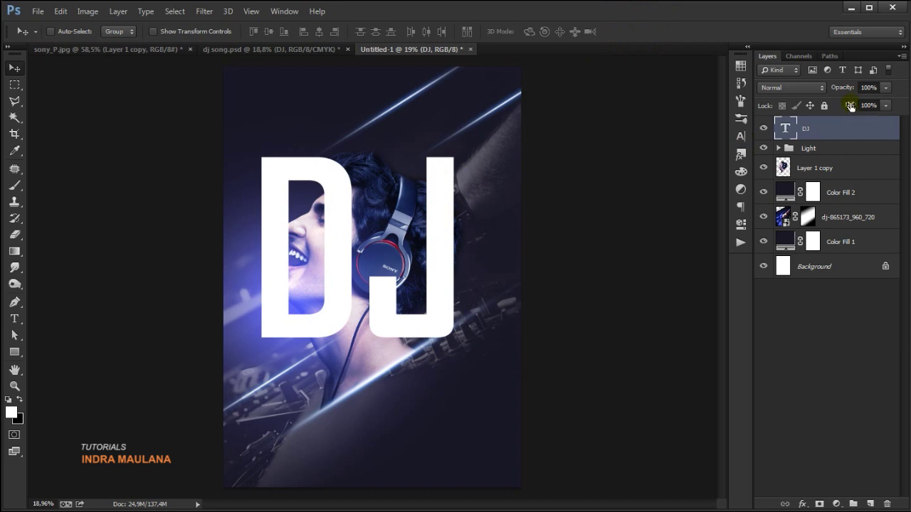
- Add a linear Gradient Overlay to the DJ text running from #05f0ff to #057097
click(803, 503)
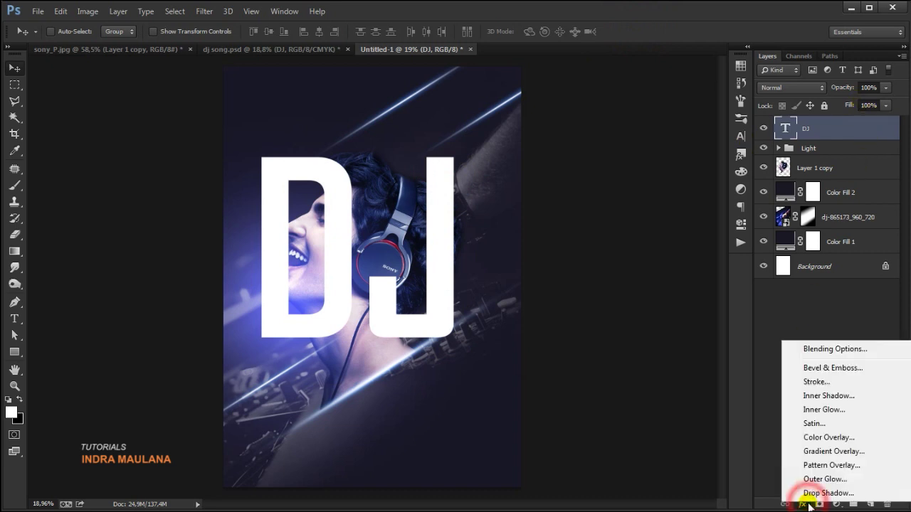
click(831, 451)
click(651, 163)
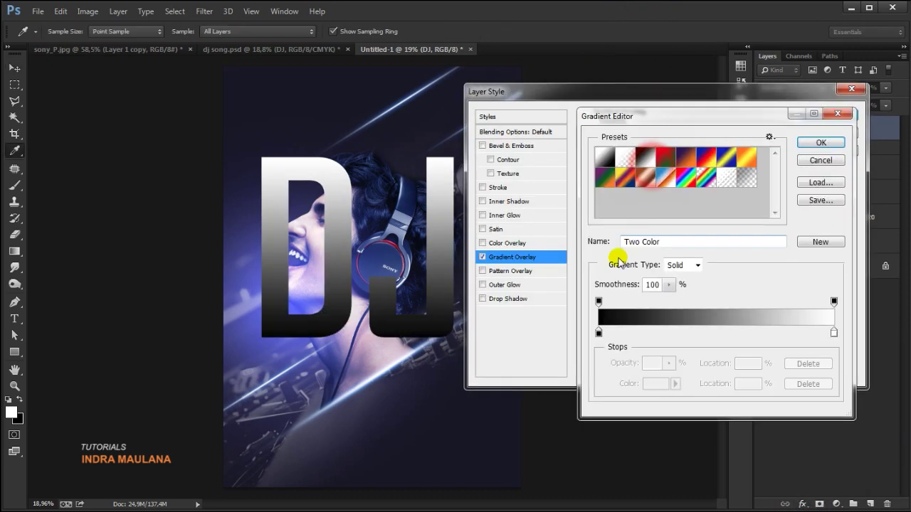
click(599, 332)
double_click(599, 333)
text(00e4ff)
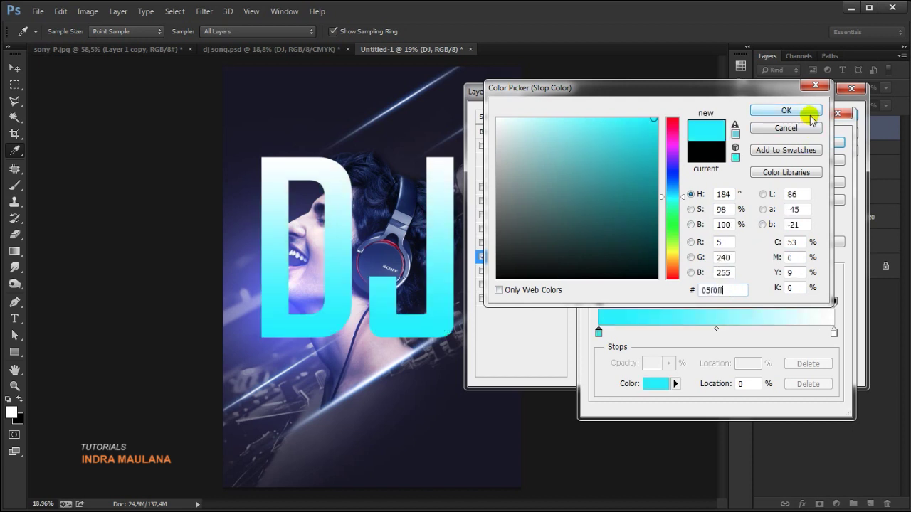
click(785, 110)
double_click(834, 334)
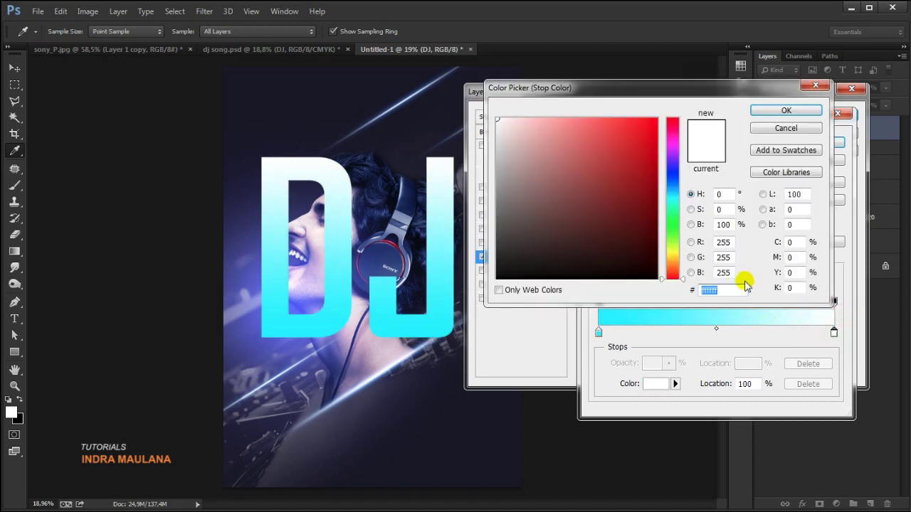
text(057097)
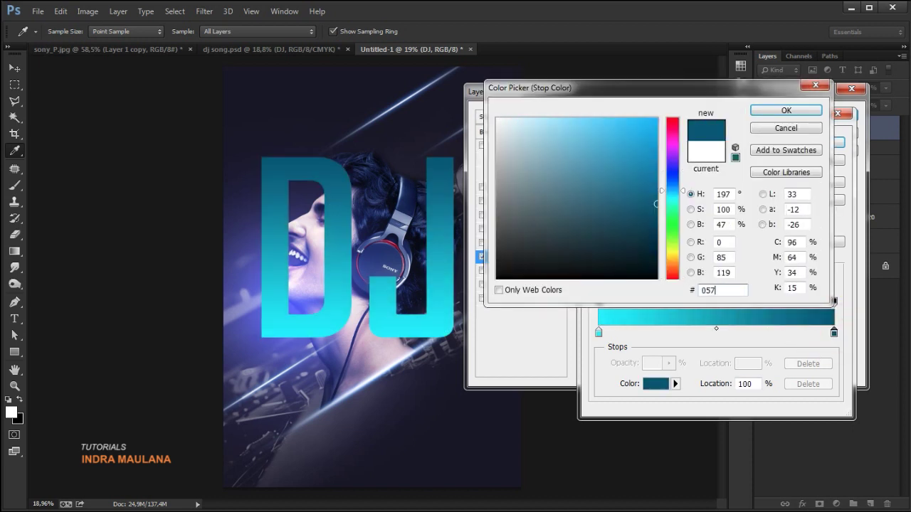
click(786, 110)
click(809, 136)
- Set the gradient scale to about 65%, reposition the gradient within the DJ letters and apply the layer style
mouse_move(669, 223)
mouse_down()
mouse_move(683, 224)
mouse_move(662, 219)
mouse_up()
drag(399, 216, 440, 223)
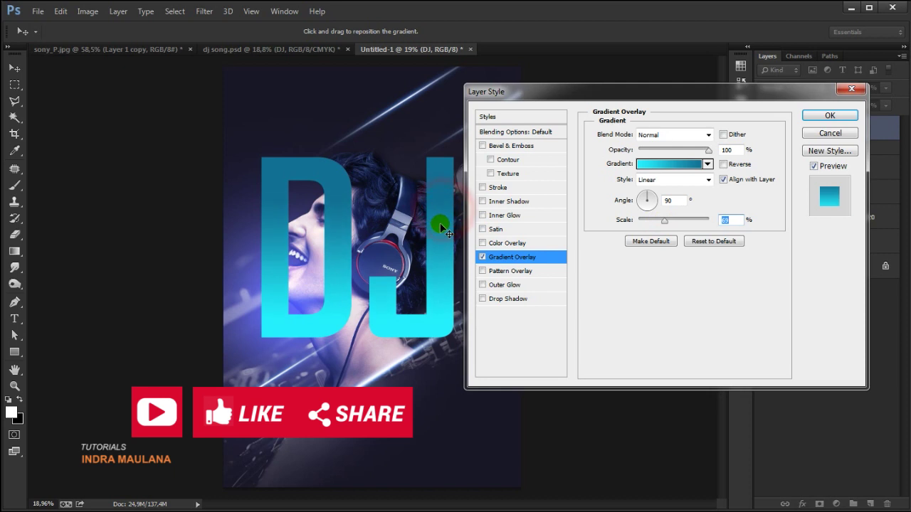
click(829, 115)
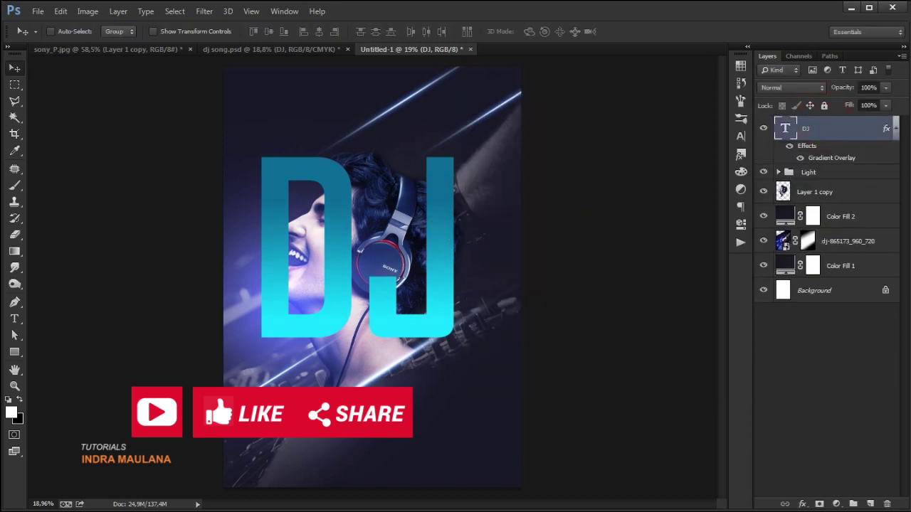
- Set the DJ text layer's opacity to 60% and its fill to 0%
click(885, 87)
drag(887, 102, 863, 99)
text(60)
key(Return)
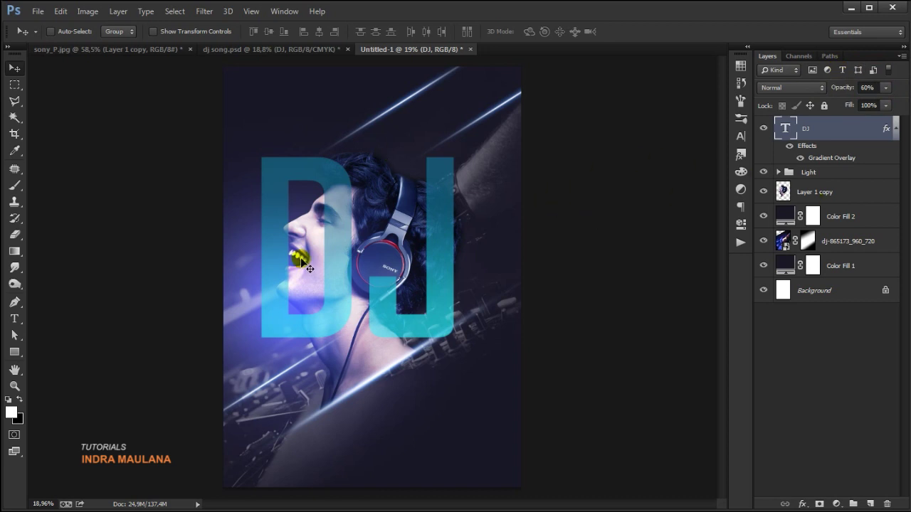
scroll(316, 281, up, 1)
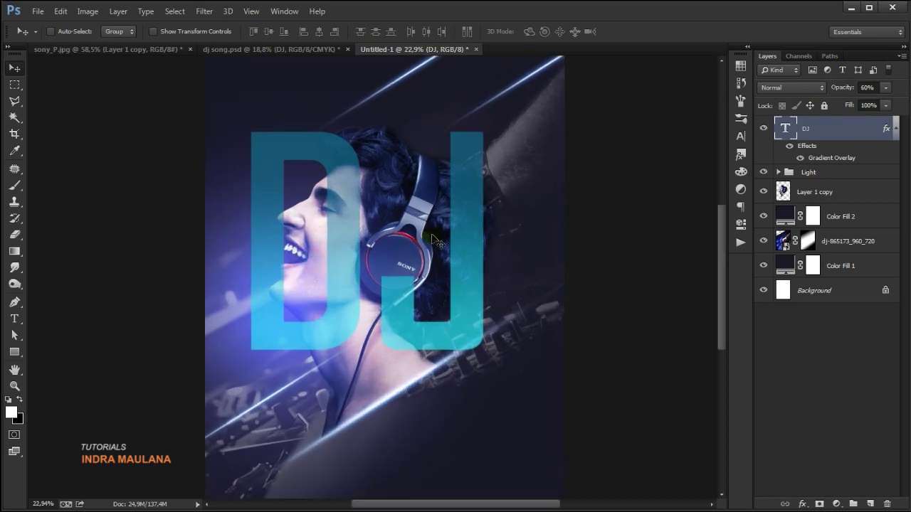
click(886, 105)
drag(886, 118, 784, 118)
click(845, 104)
click(902, 104)
- Load the DJ letter shapes as a selection and create a new layer above the text
ctrl+click(786, 130)
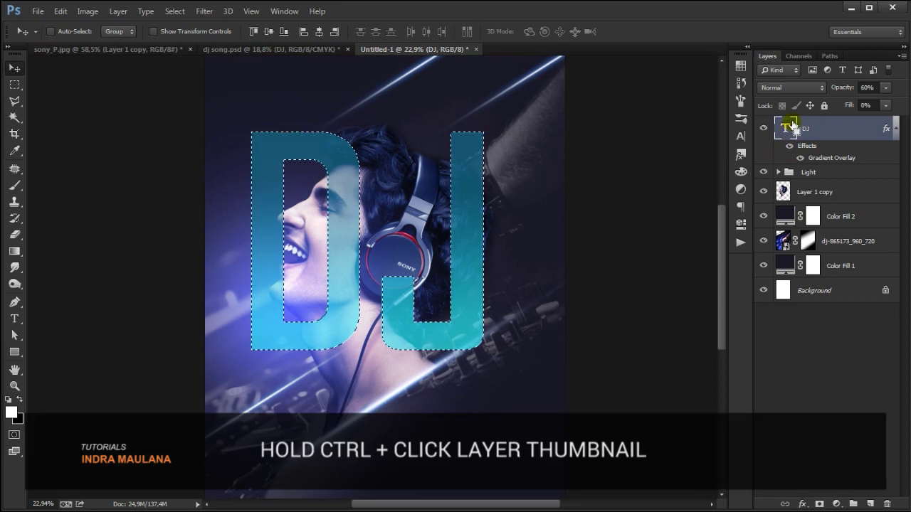
click(870, 503)
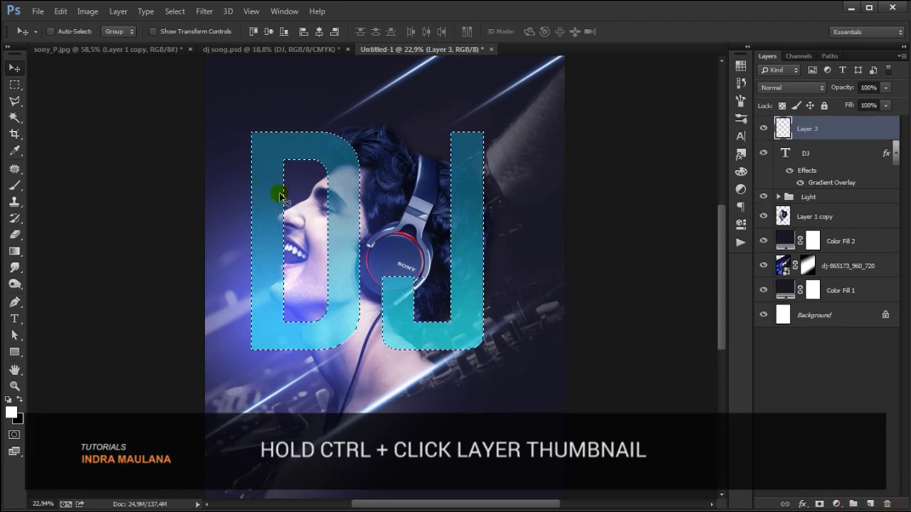
- Stroke the DJ letter selection on the new layer with a 5 px white centered line, then clear the selection
click(11, 411)
click(776, 111)
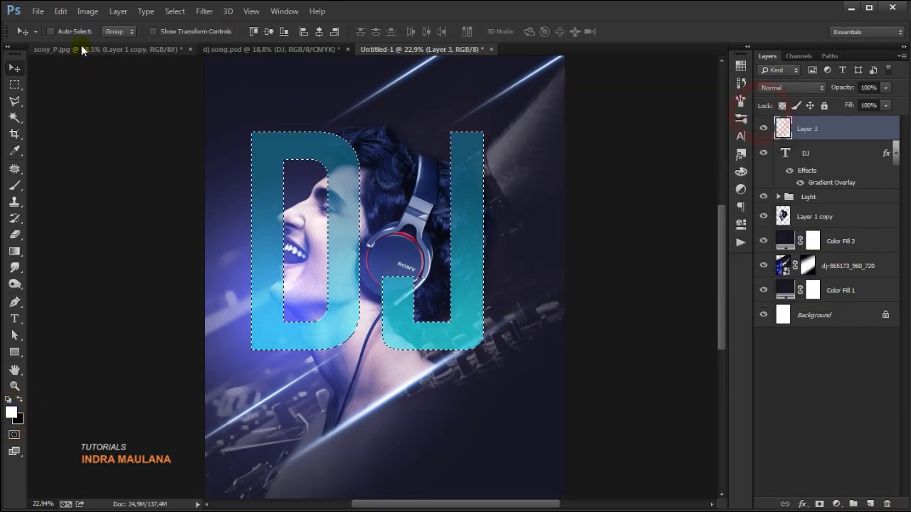
click(61, 11)
click(75, 204)
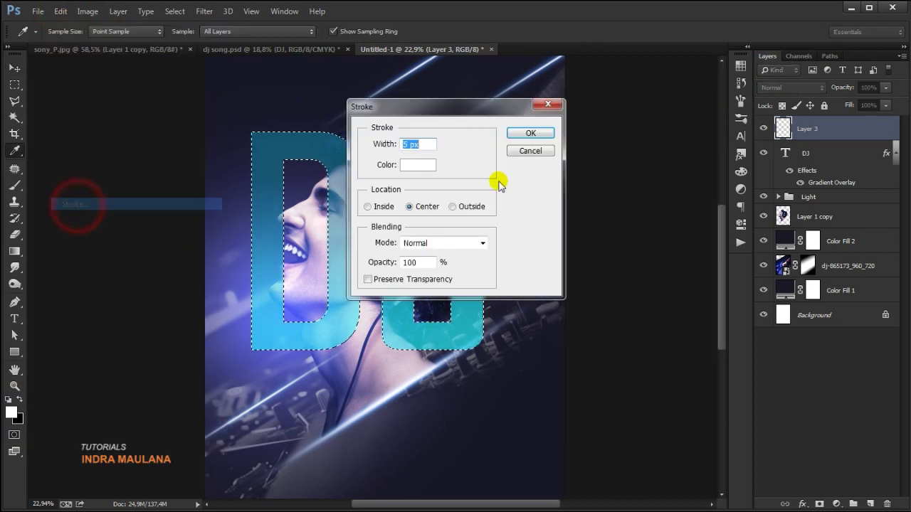
click(426, 143)
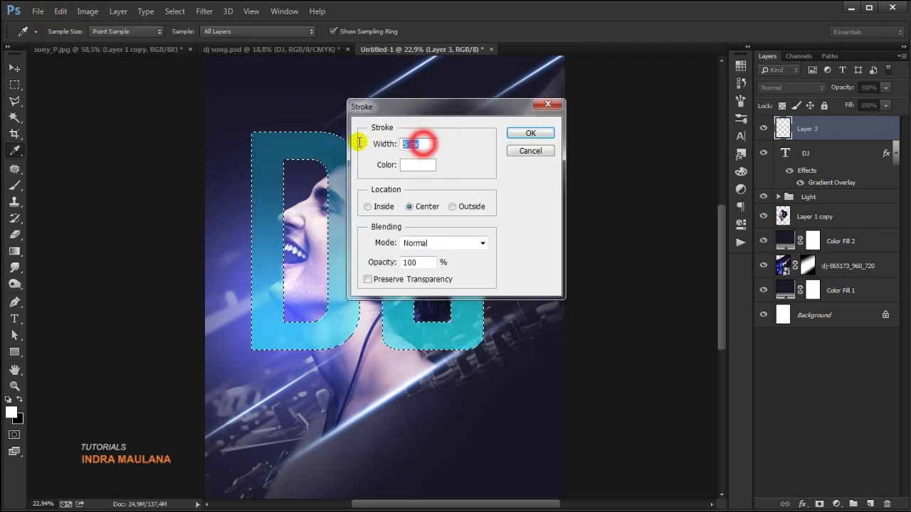
click(529, 133)
key(ctrl+d)
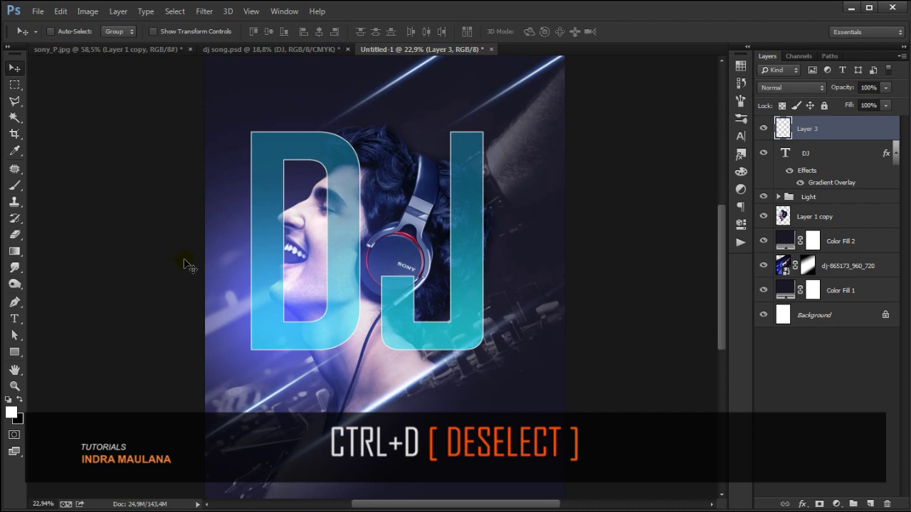
- Add a layer mask to the DJ text and paint black inside the man's silhouette selection to hide the lettering over him, then deselect
click(827, 153)
click(763, 153)
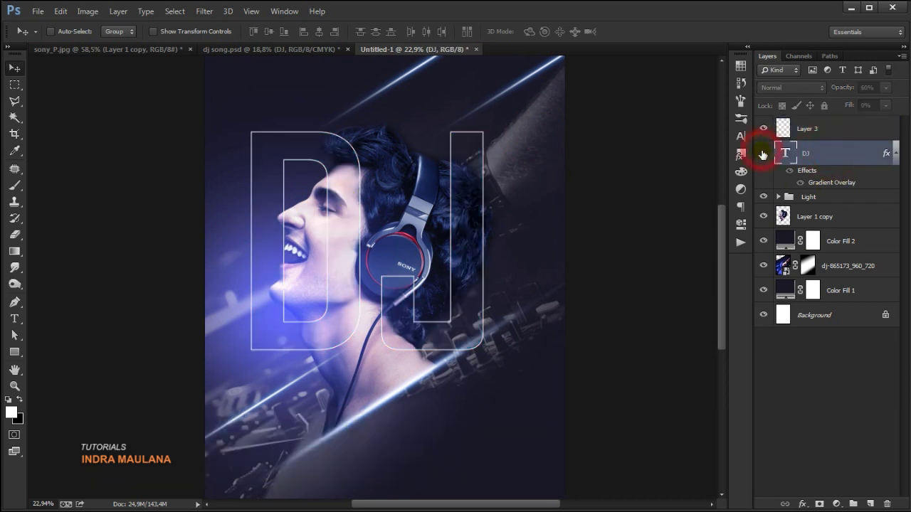
click(762, 153)
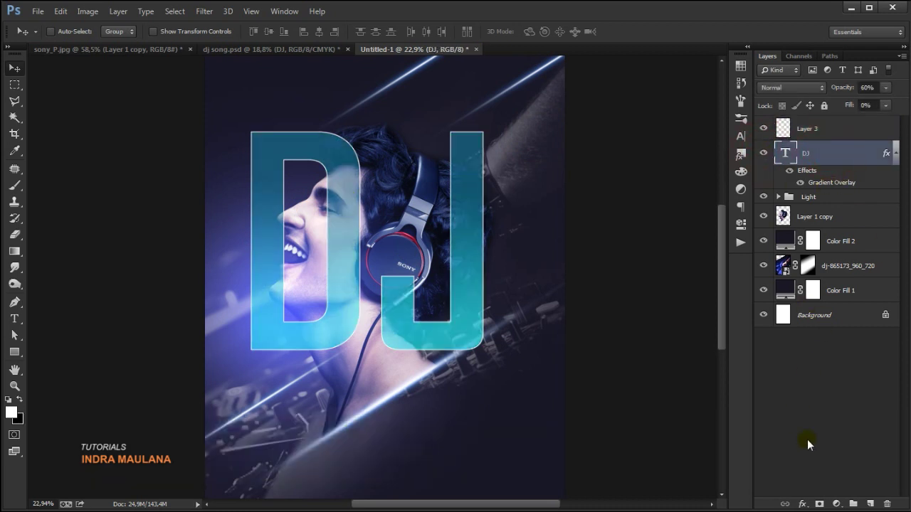
click(819, 503)
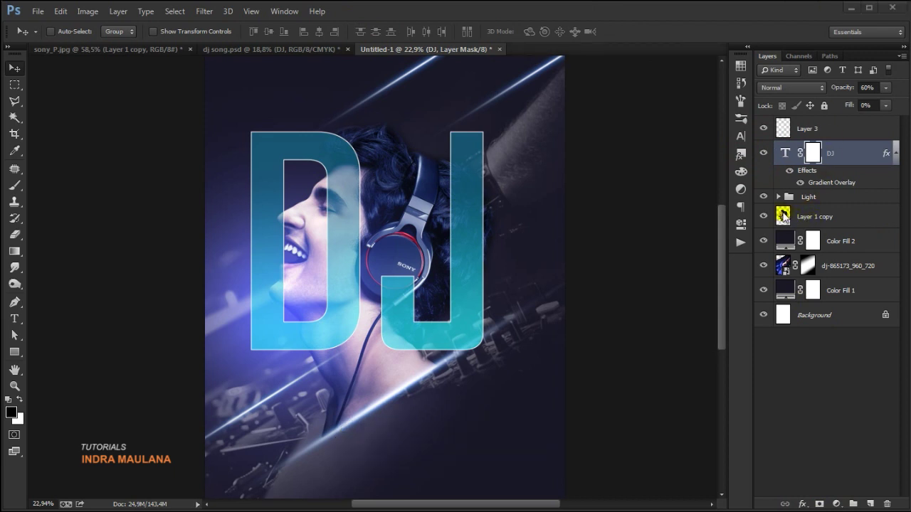
ctrl+click(782, 218)
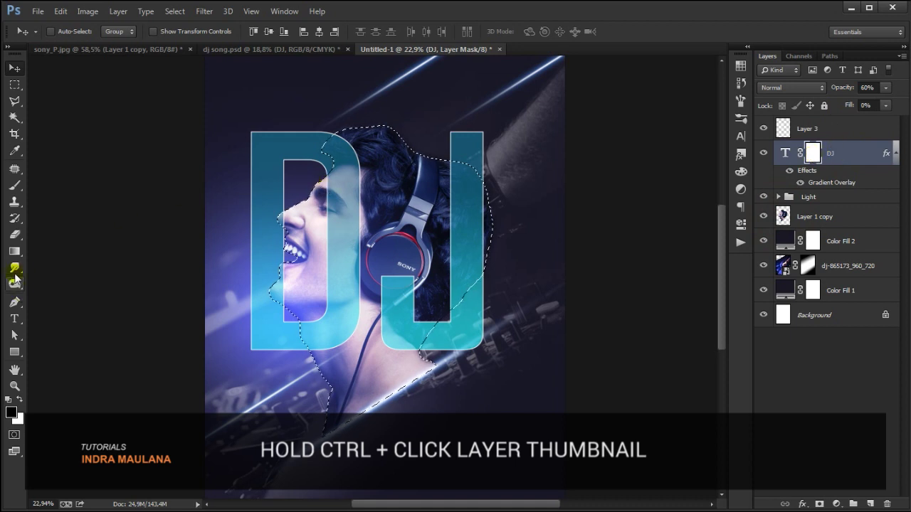
click(14, 185)
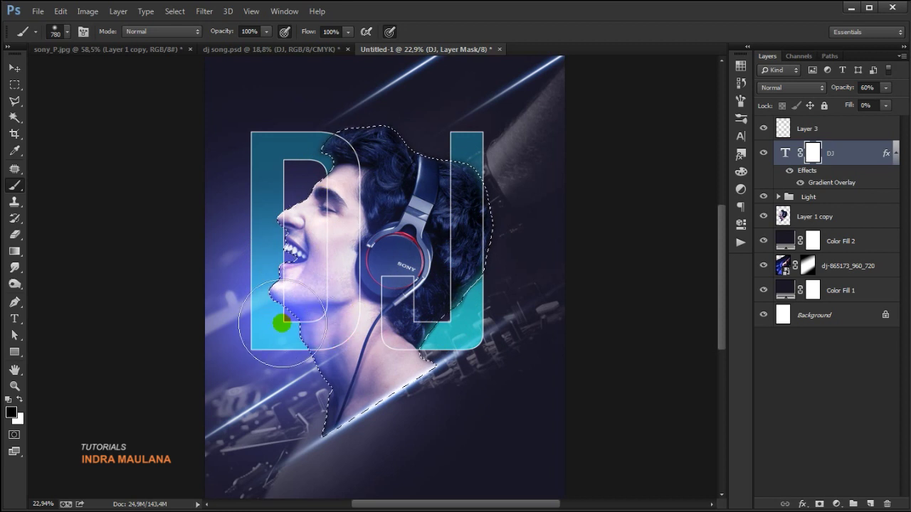
key(ctrl+d)
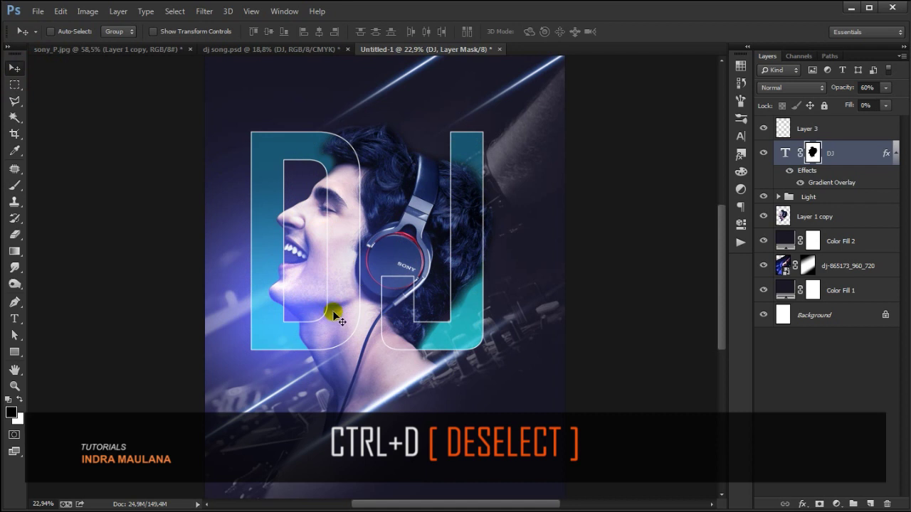
- Add an Outer Glow to the outline layer with 3% spread and a size of about 32 px
click(827, 128)
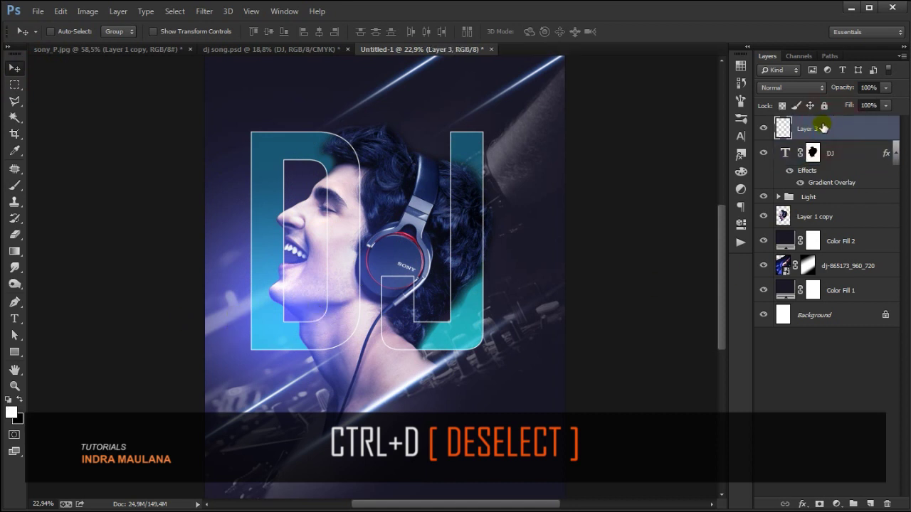
click(804, 503)
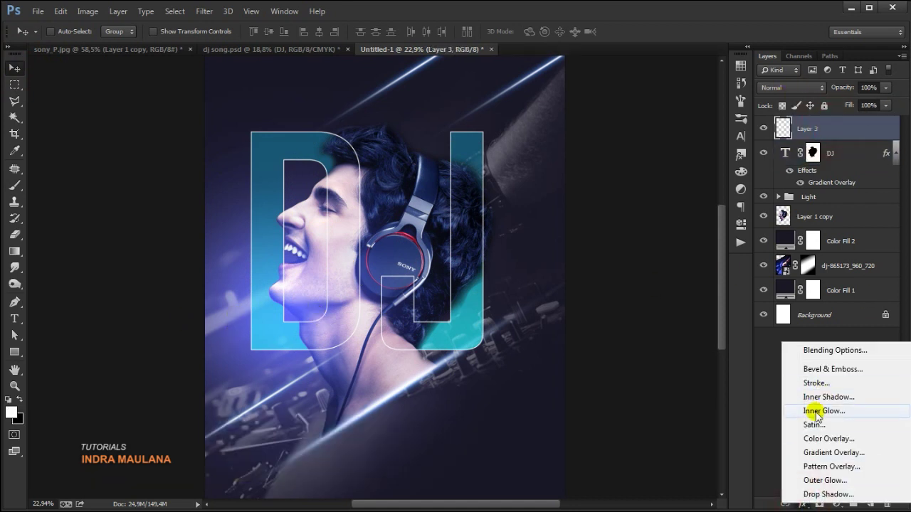
click(822, 480)
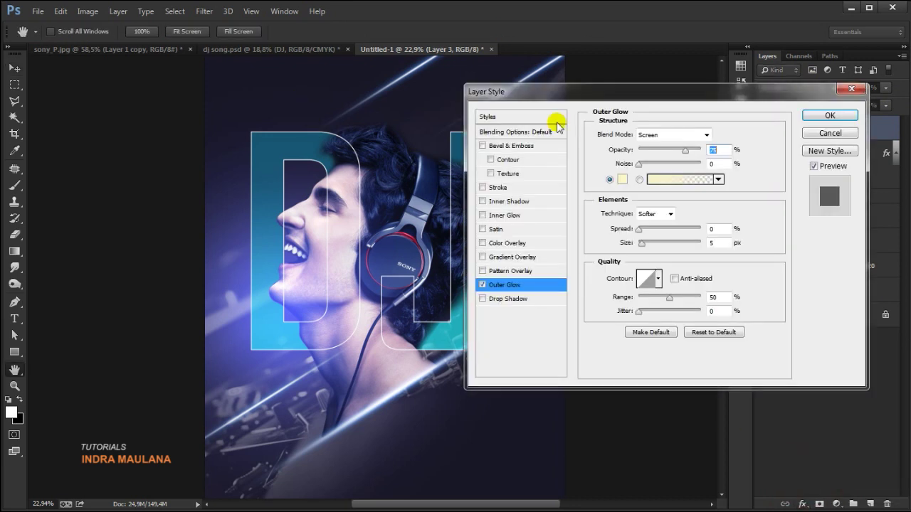
drag(682, 99, 715, 86)
drag(678, 230, 690, 229)
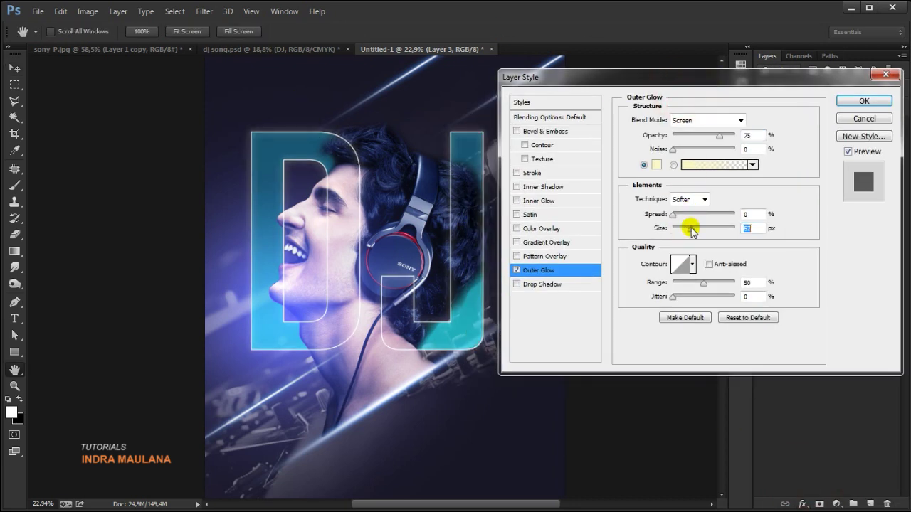
mouse_move(672, 214)
mouse_down()
mouse_move(681, 215)
mouse_move(674, 220)
mouse_up()
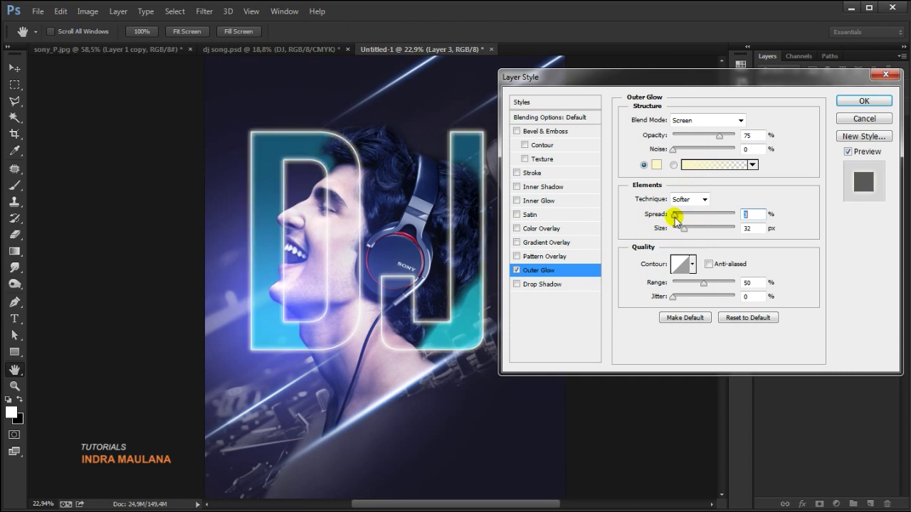
- Set the outer glow color to bright blue #13c5ff and apply the layer style
click(655, 164)
click(673, 192)
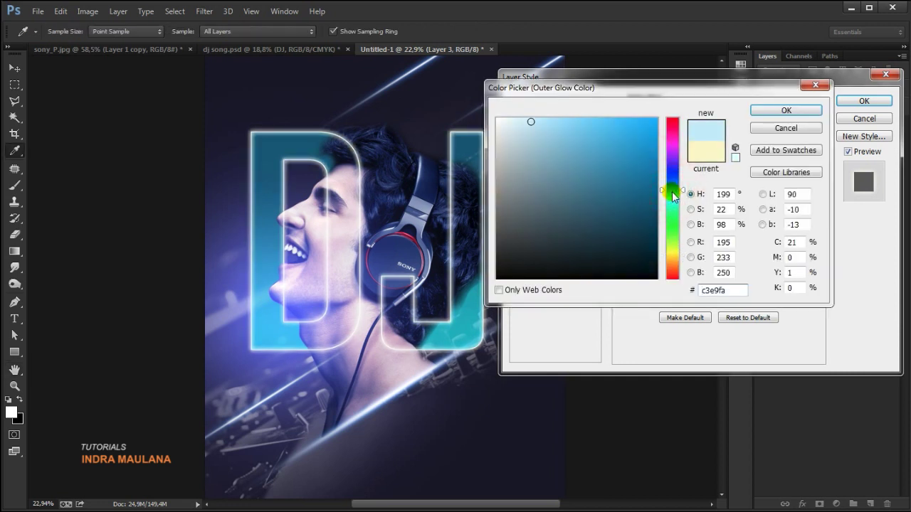
drag(610, 150, 625, 122)
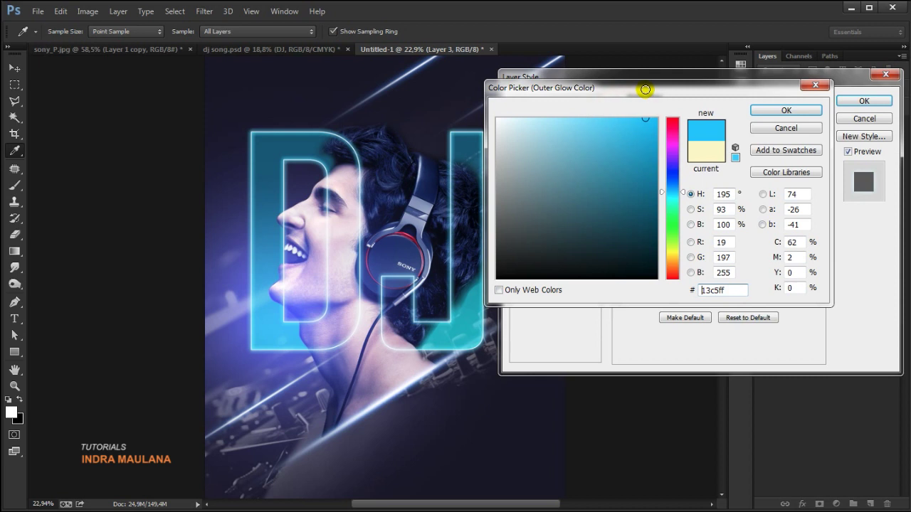
click(796, 109)
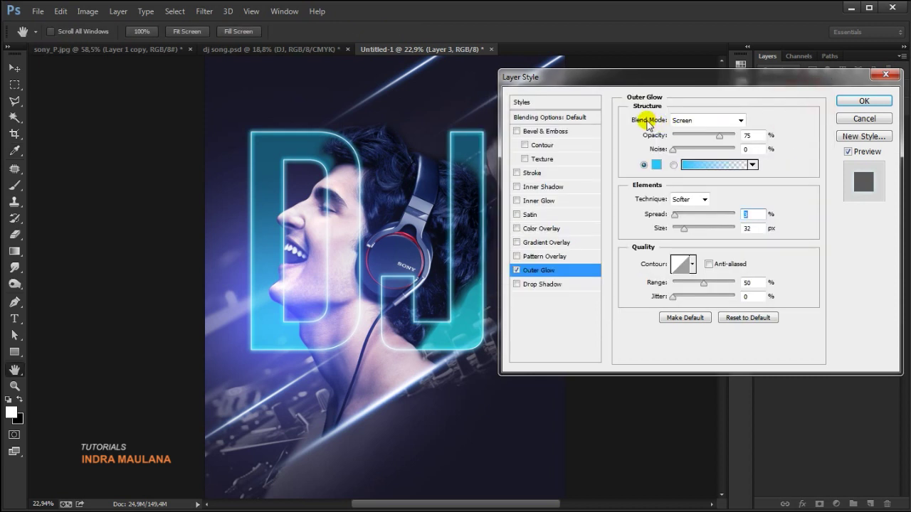
click(853, 100)
- Reopen the outline layer's Outer Glow and set its opacity to about 83% and its spread to 2%
scroll(370, 327, down, 1)
scroll(237, 292, up, 2)
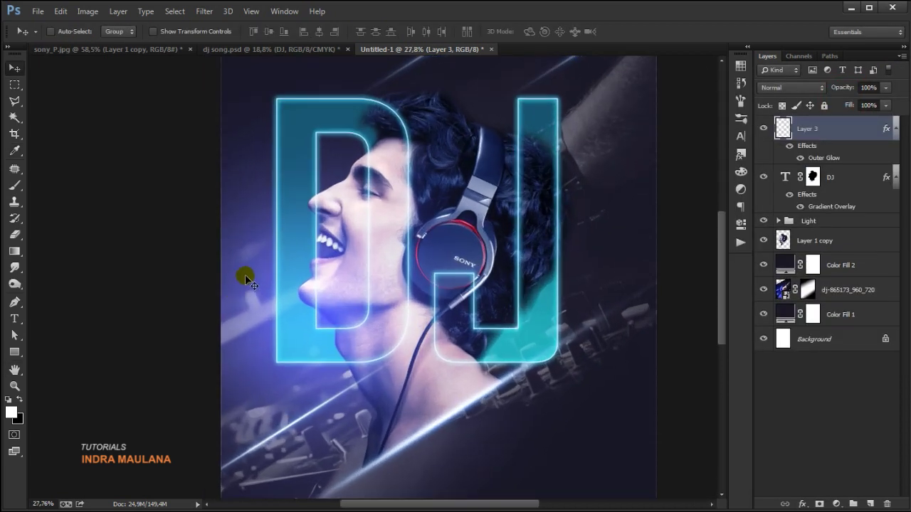
scroll(451, 316, down, 2)
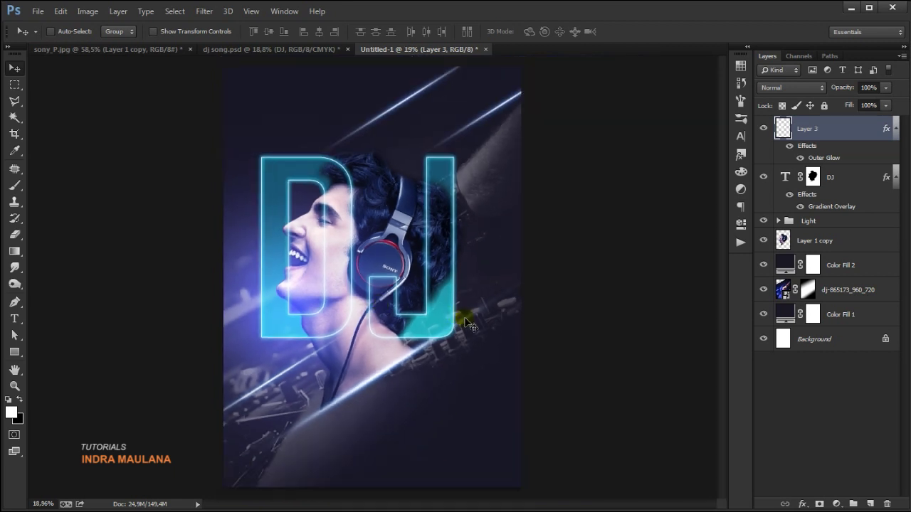
scroll(484, 284, up, 2)
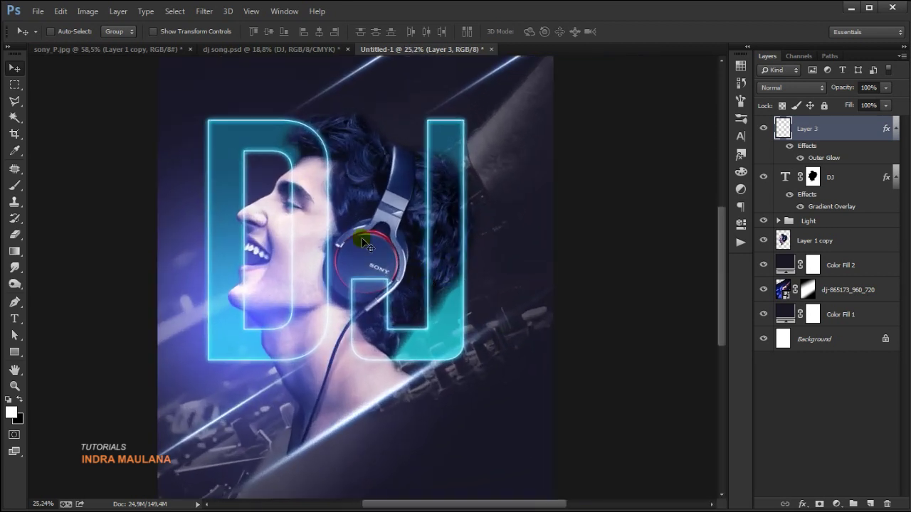
double_click(832, 159)
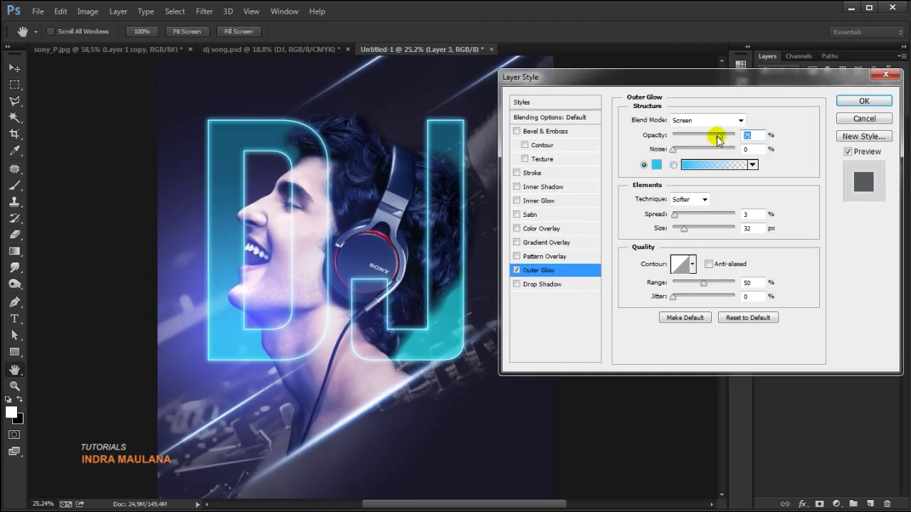
drag(720, 139, 724, 137)
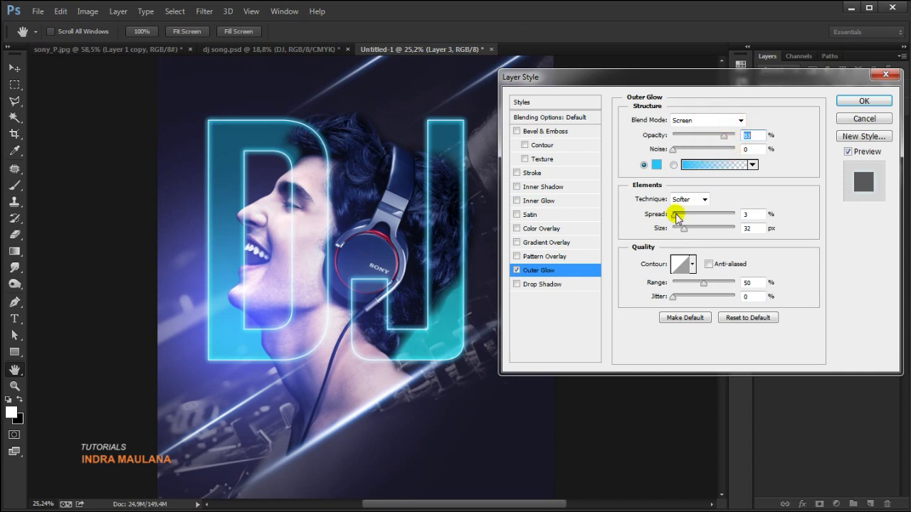
mouse_move(676, 215)
mouse_down()
mouse_move(691, 214)
mouse_move(668, 218)
mouse_up()
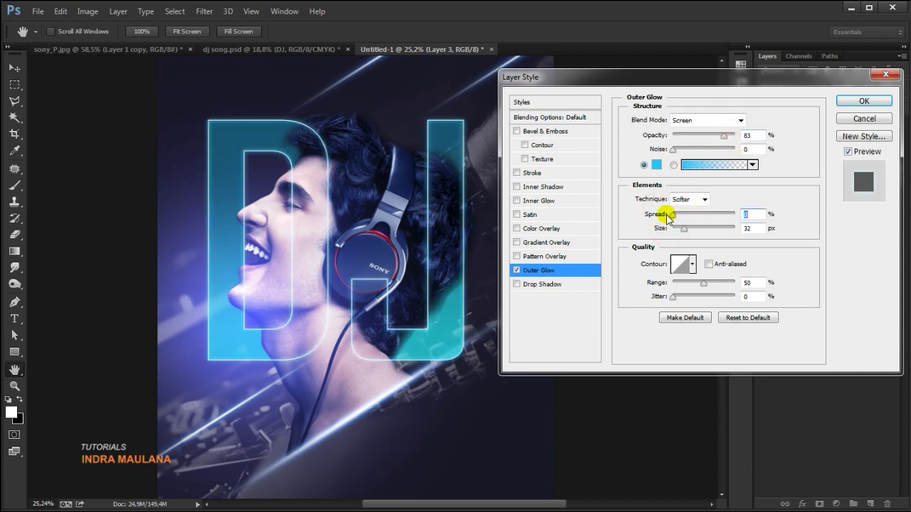
key(Up)
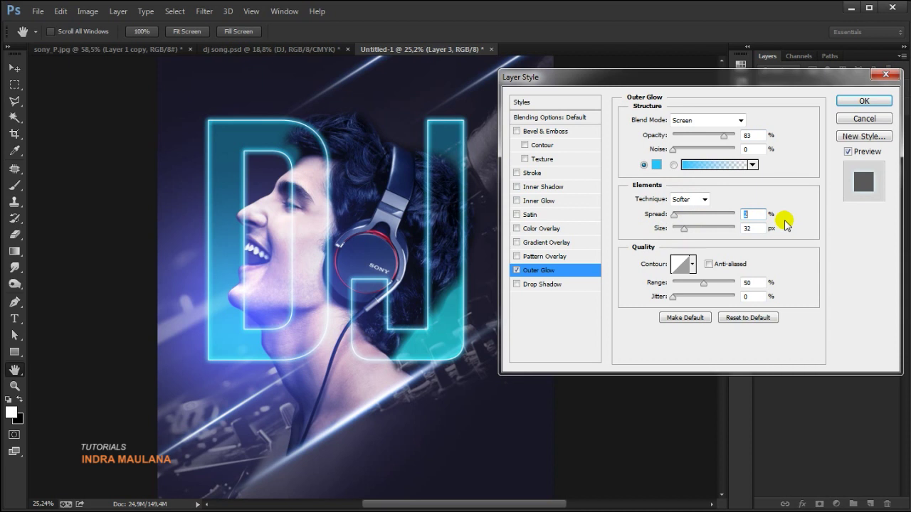
- Reduce the outer glow size to about 26 px, raise its opacity to the maximum and apply the layer style
drag(683, 228, 679, 230)
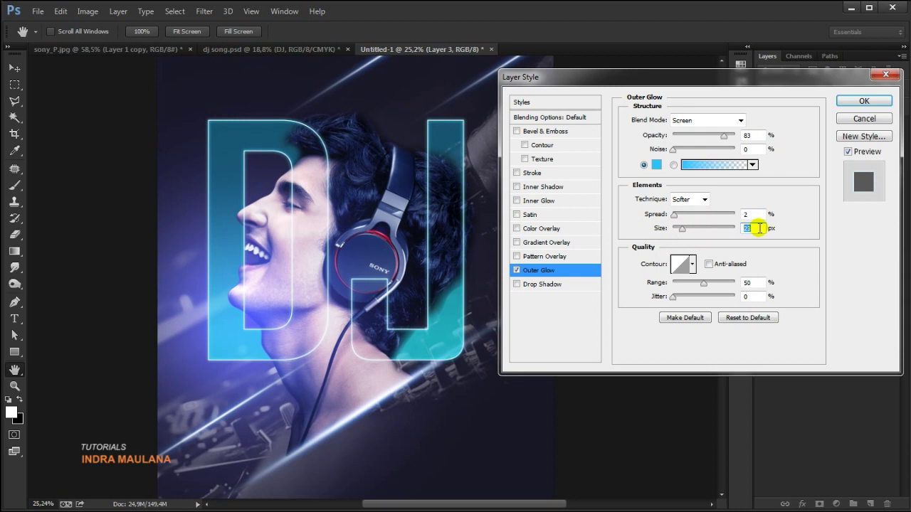
key(Up)
key(Down)
key(Up)
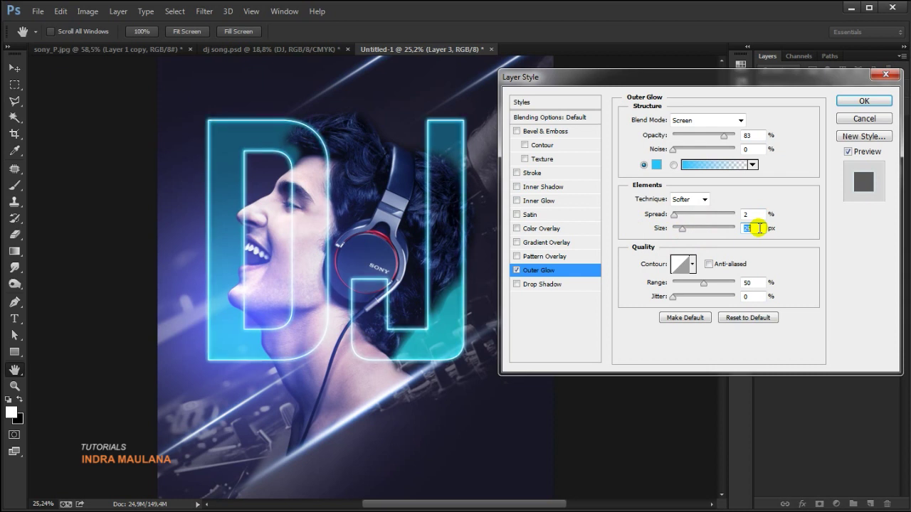
key(Down)
key(Up)
key(Down)
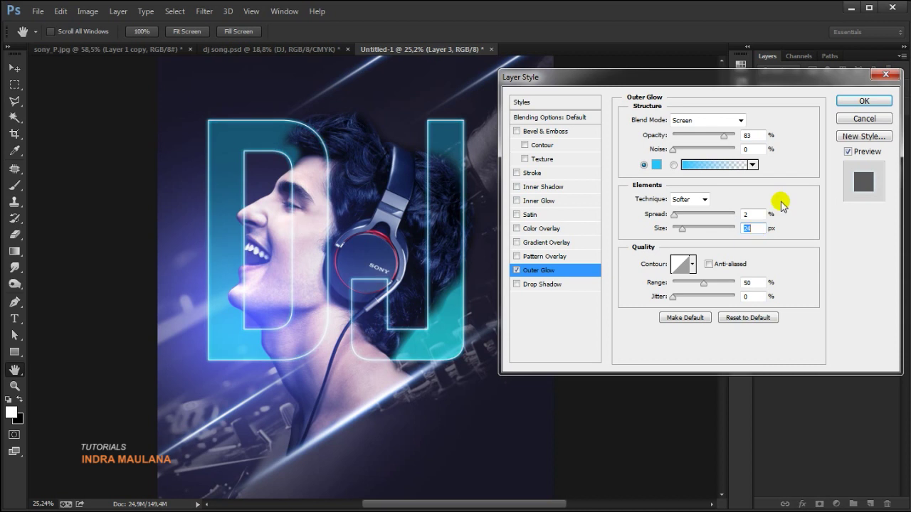
key(Up)
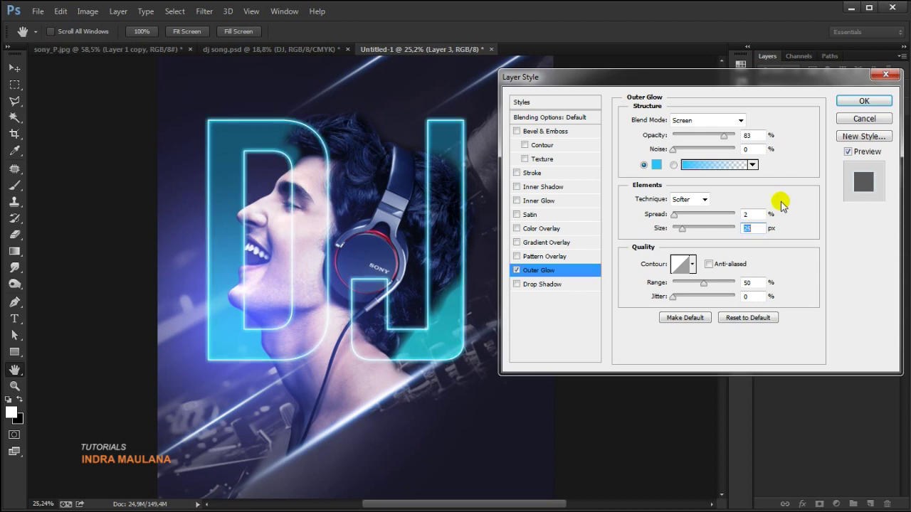
drag(726, 135, 791, 137)
click(863, 101)
key(v)
- Draw a polygonal lasso selection around the J's hook, following the neck edge and enclosing the lower headphone and hair
scroll(258, 300, up, 2)
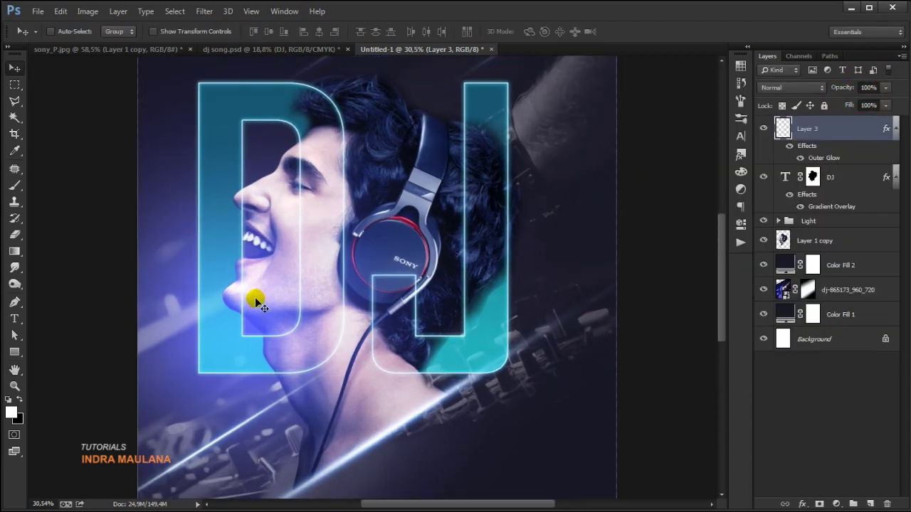
scroll(299, 235, up, 1)
key(b)
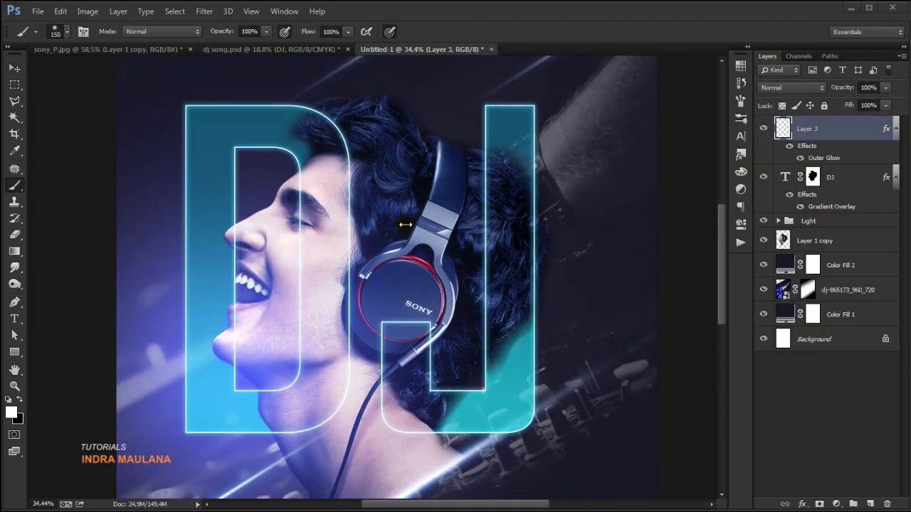
click(14, 303)
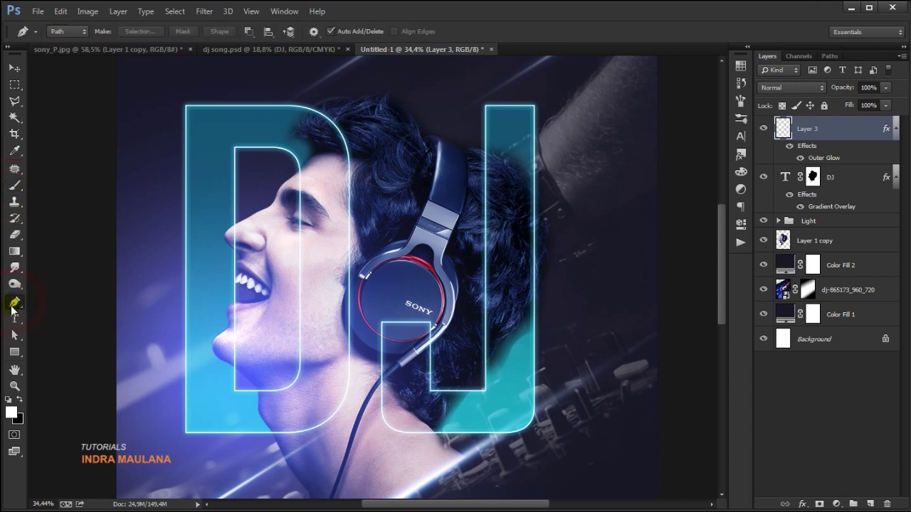
click(14, 102)
scroll(451, 427, up, 3)
click(333, 344)
click(354, 370)
click(378, 398)
click(405, 420)
click(427, 434)
click(451, 459)
click(483, 455)
click(529, 390)
click(523, 340)
click(513, 286)
click(443, 226)
click(345, 225)
click(331, 340)
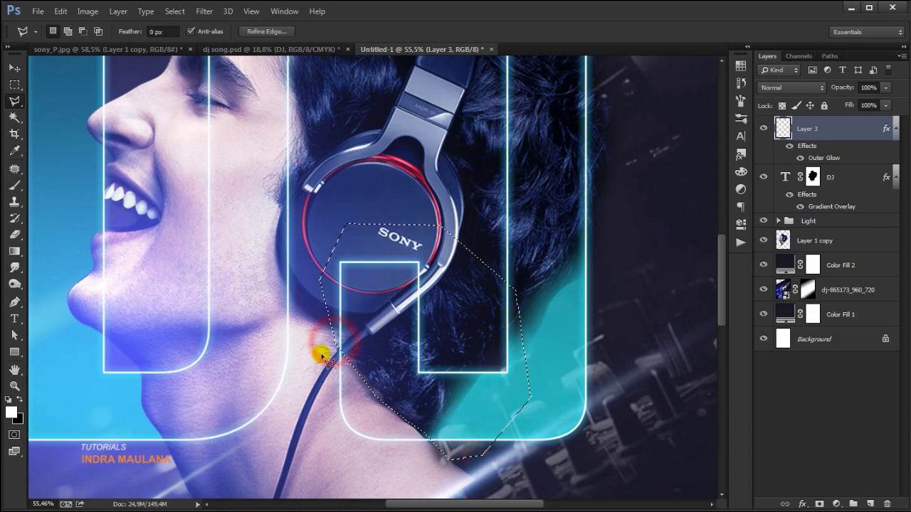
- Paint white on the DJ text's layer mask inside the selection to bring the J's hook in front of the man
scroll(430, 370, down, 1)
click(812, 177)
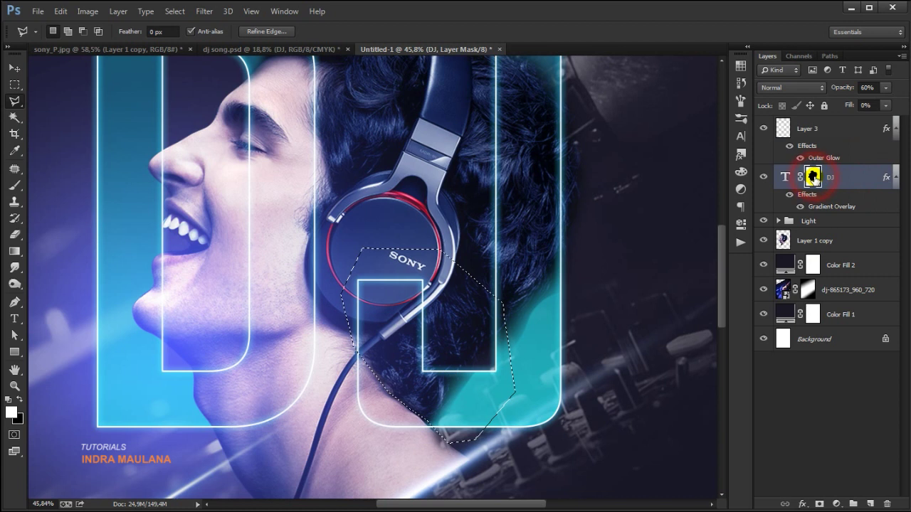
click(14, 184)
double_click(20, 400)
mouse_move(355, 283)
mouse_down()
mouse_move(367, 354)
mouse_move(374, 283)
mouse_move(412, 299)
mouse_move(425, 291)
mouse_move(373, 326)
mouse_move(430, 311)
mouse_move(423, 365)
mouse_move(411, 381)
mouse_move(394, 365)
mouse_move(394, 389)
mouse_move(472, 414)
mouse_move(458, 374)
mouse_move(475, 387)
mouse_move(459, 403)
mouse_move(505, 377)
mouse_move(451, 402)
mouse_move(387, 369)
mouse_move(374, 271)
mouse_move(419, 295)
mouse_move(442, 389)
mouse_move(509, 373)
mouse_move(511, 365)
mouse_move(502, 393)
mouse_move(473, 406)
mouse_move(498, 377)
mouse_move(501, 393)
mouse_move(476, 414)
mouse_up()
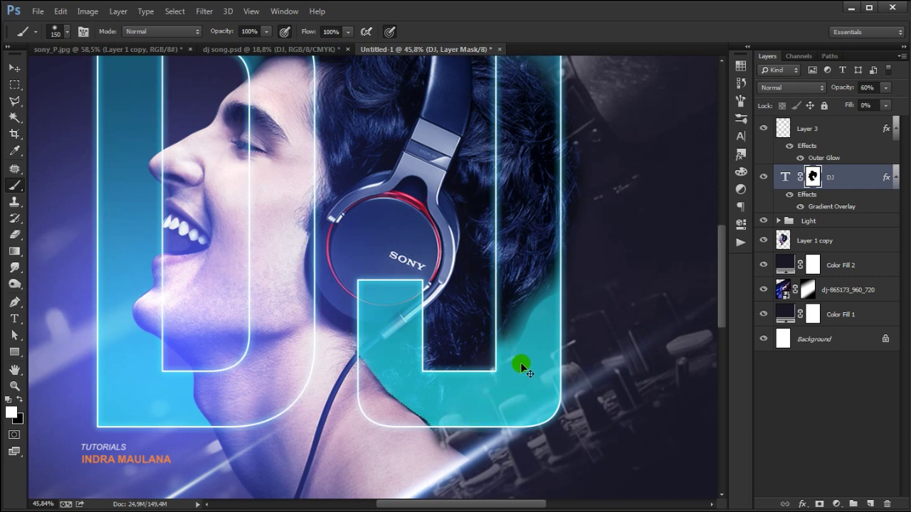
- Paint black on the DJ layer mask along the hair edge at the J's lower stem to reveal more hair
click(20, 400)
mouse_move(509, 280)
mouse_down()
mouse_move(486, 356)
mouse_move(529, 283)
mouse_up()
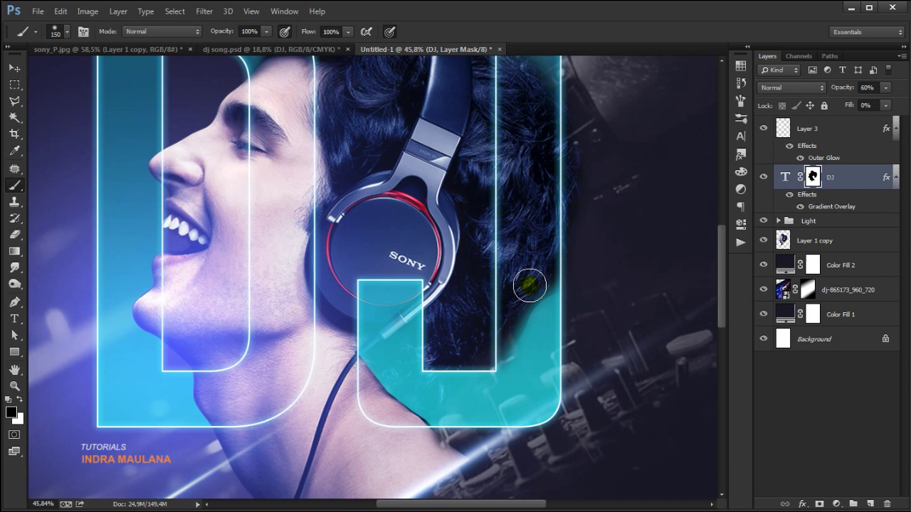
scroll(536, 382, down, 3)
scroll(533, 386, up, 1)
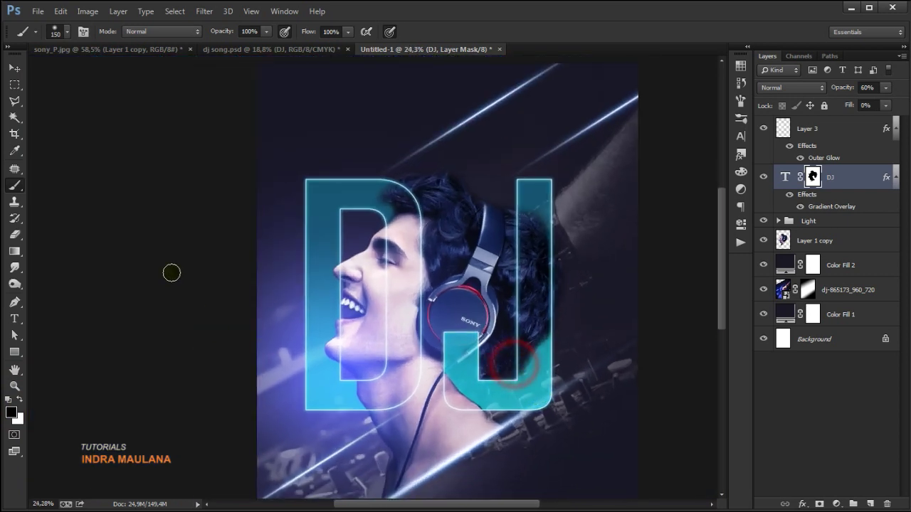
scroll(494, 201, up, 2)
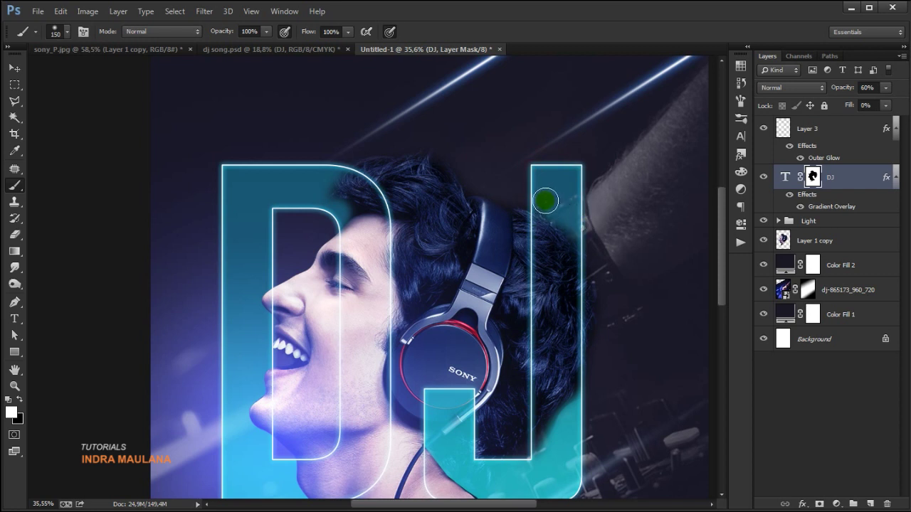
scroll(356, 249, down, 2)
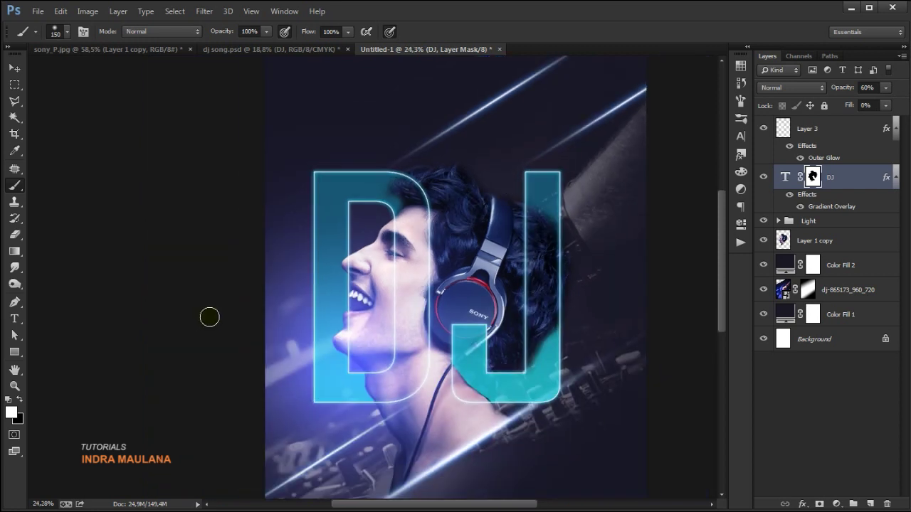
- Paint white on the DJ layer mask over the cheek, jaw and neck with a 250 px brush, bringing the D's curved stroke forward
scroll(352, 378, up, 2)
drag(424, 314, 479, 315)
mouse_move(380, 335)
mouse_down()
mouse_move(441, 354)
mouse_move(425, 367)
mouse_move(437, 264)
mouse_move(436, 308)
mouse_up()
scroll(429, 381, down, 4)
scroll(449, 377, up, 2)
key(bracketleft)
key(bracketleft)
key(bracketleft)
key(bracketleft)
mouse_move(423, 261)
mouse_down()
mouse_move(423, 322)
mouse_move(443, 278)
mouse_move(431, 356)
mouse_move(412, 389)
mouse_up()
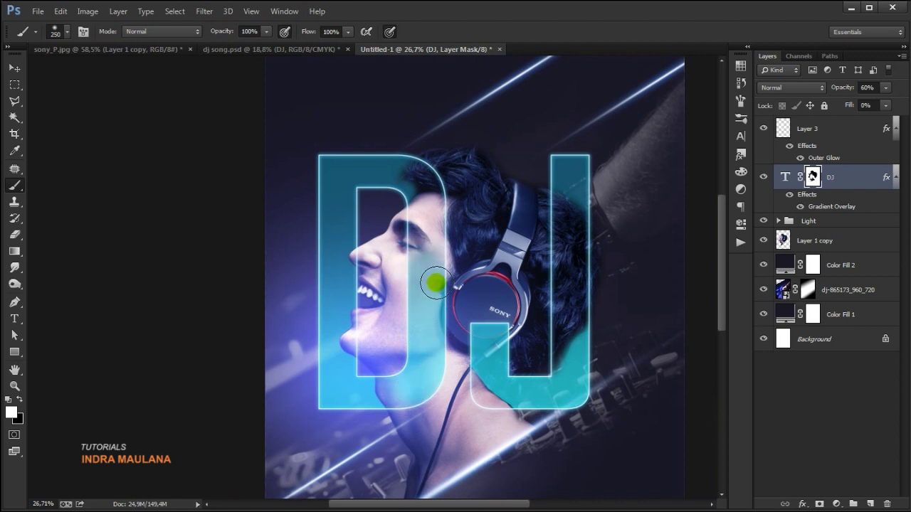
click(14, 68)
scroll(359, 246, down, 3)
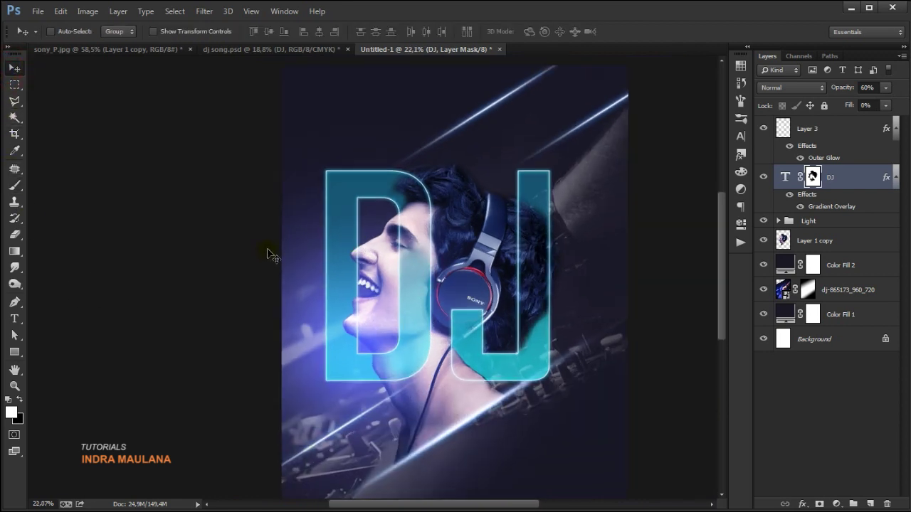
scroll(269, 251, down, 2)
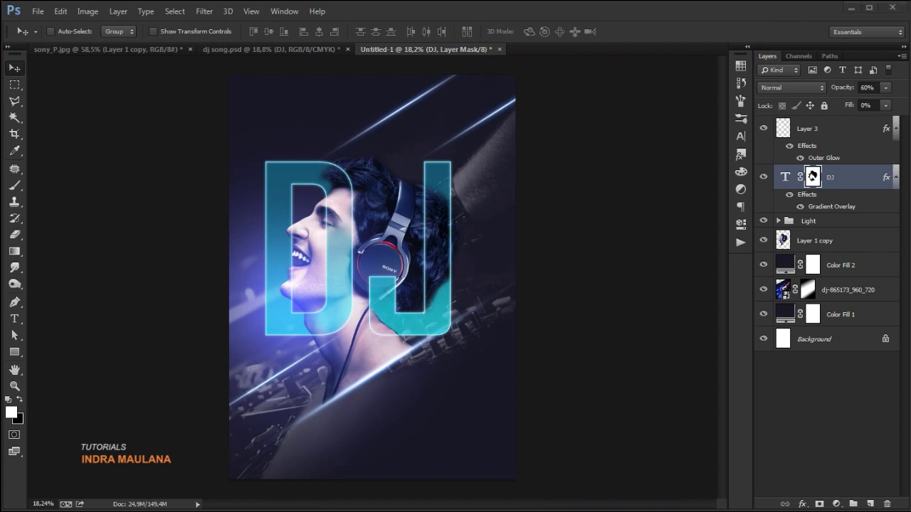
- Add the white text SONGS in Agency FB Bold below the J and enlarge it to a headline size
click(833, 130)
scroll(319, 225, up, 2)
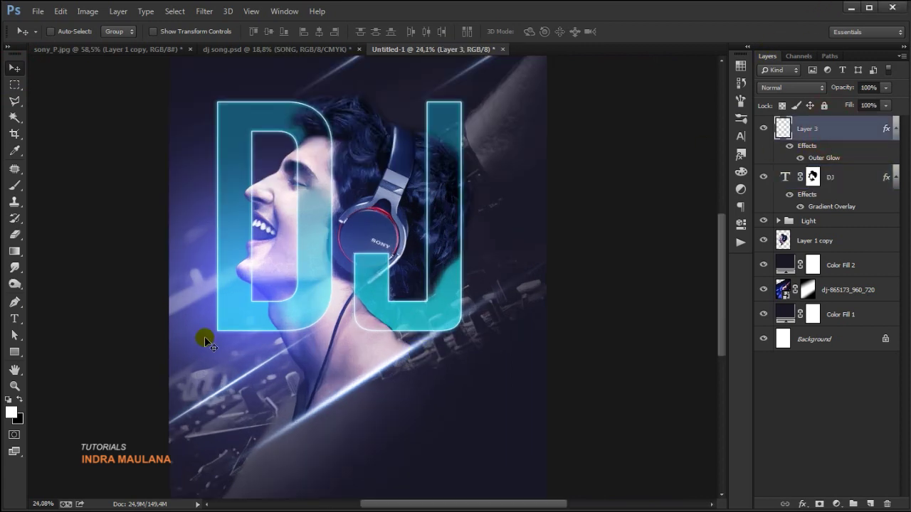
click(16, 318)
click(417, 376)
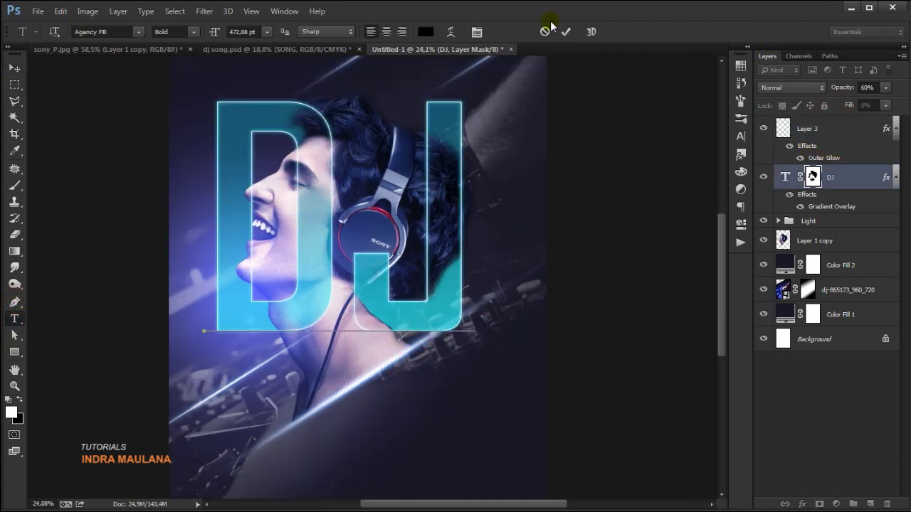
click(402, 404)
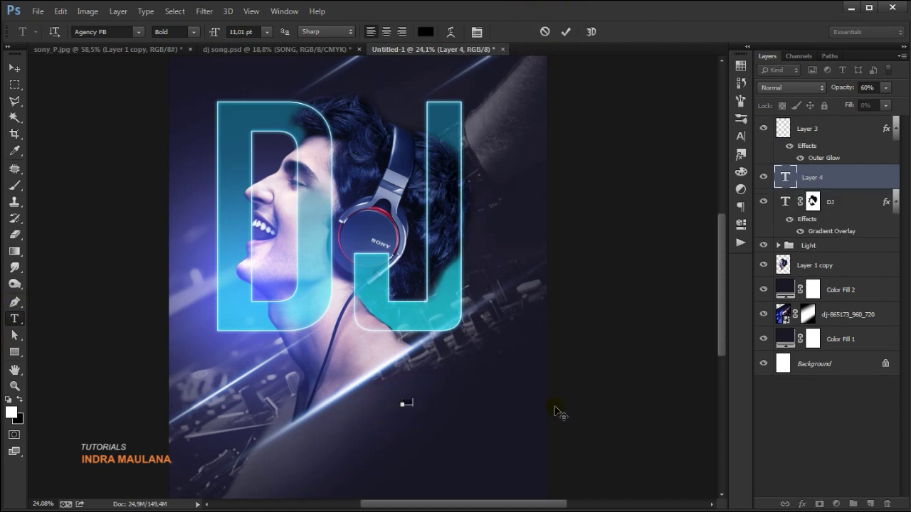
text(SOMG)
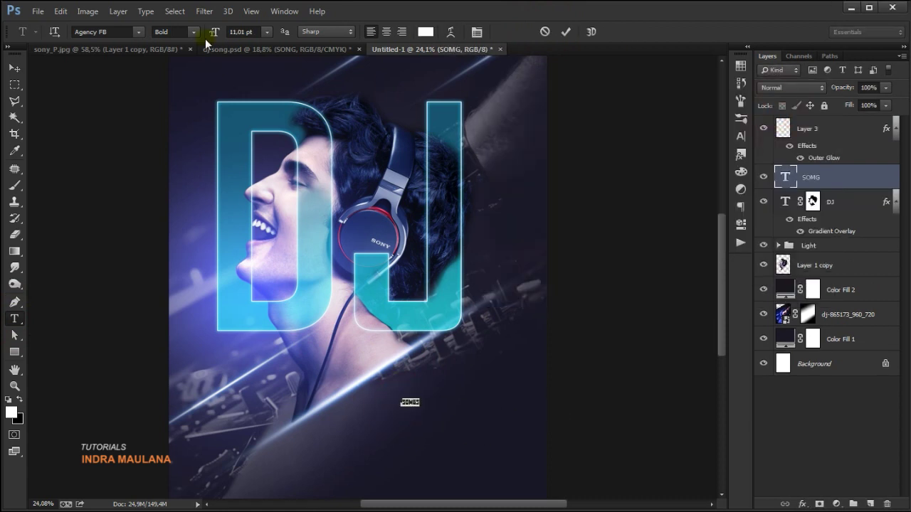
drag(214, 32, 257, 32)
click(467, 384)
key(BackSpace)
text(N)
- Move the SONGS text directly beneath the J, with its right edge aligned to the letter
click(14, 68)
drag(504, 389, 453, 363)
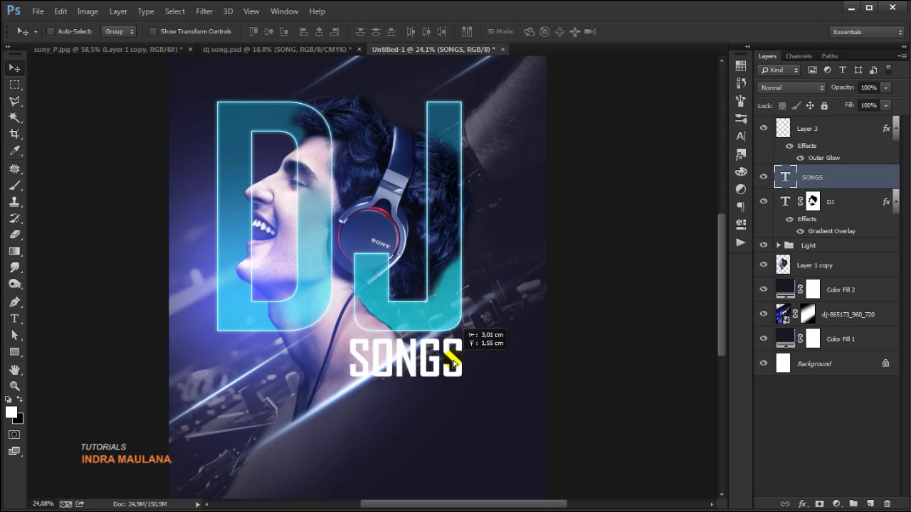
key(ctrl+t)
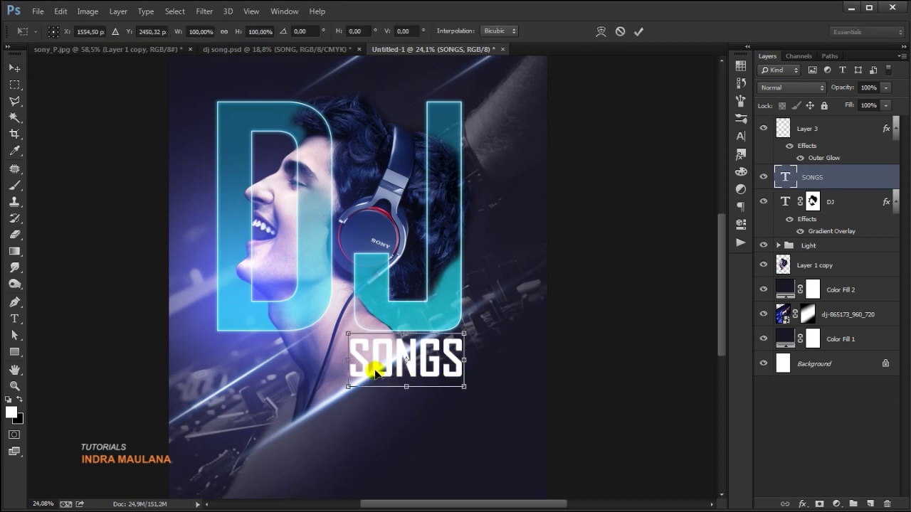
click(638, 31)
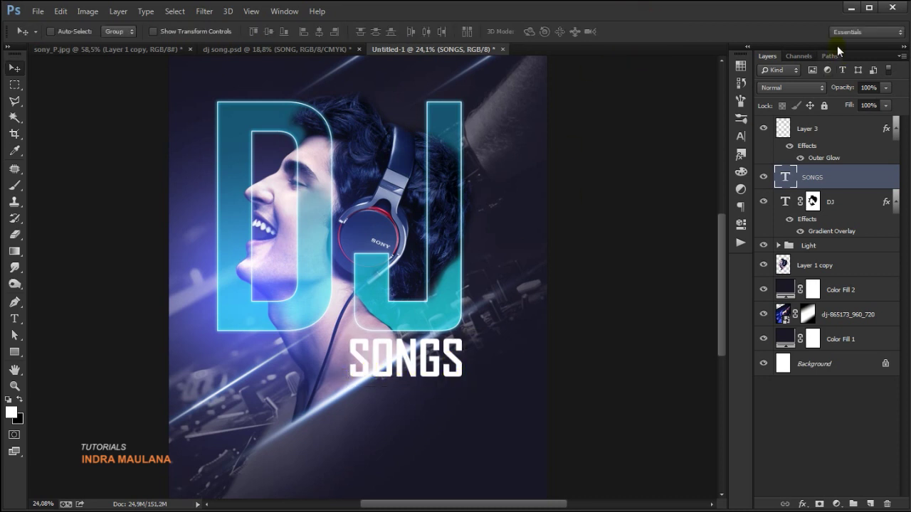
- Copy the DJ text's layer style and paste it onto the SONGS layer
click(836, 234)
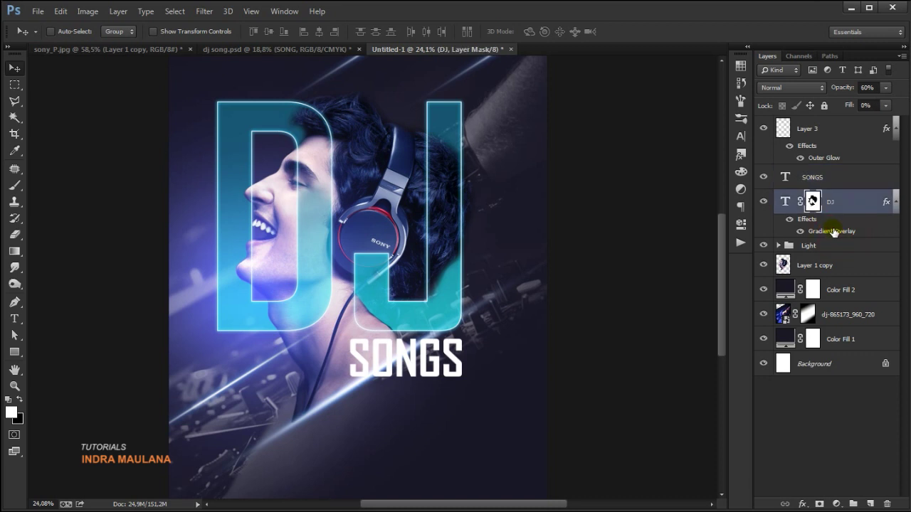
right_click(835, 234)
click(803, 421)
click(843, 174)
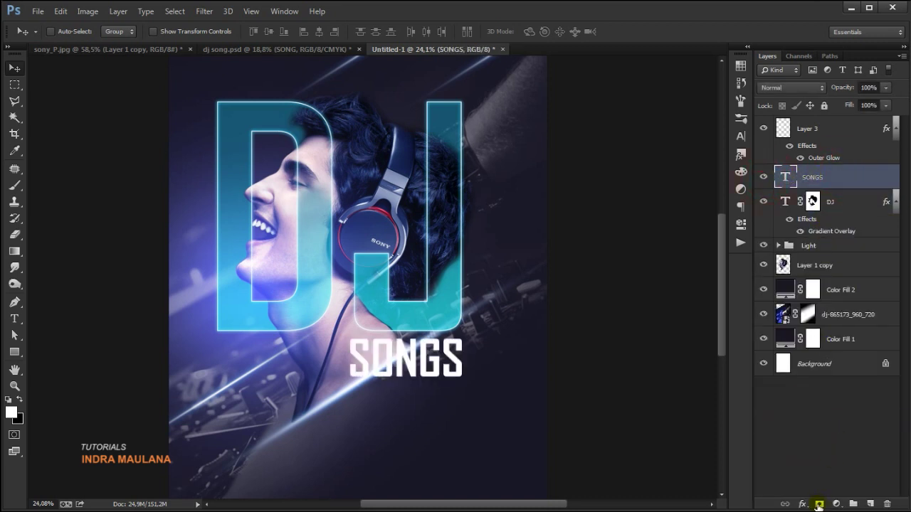
right_click(834, 178)
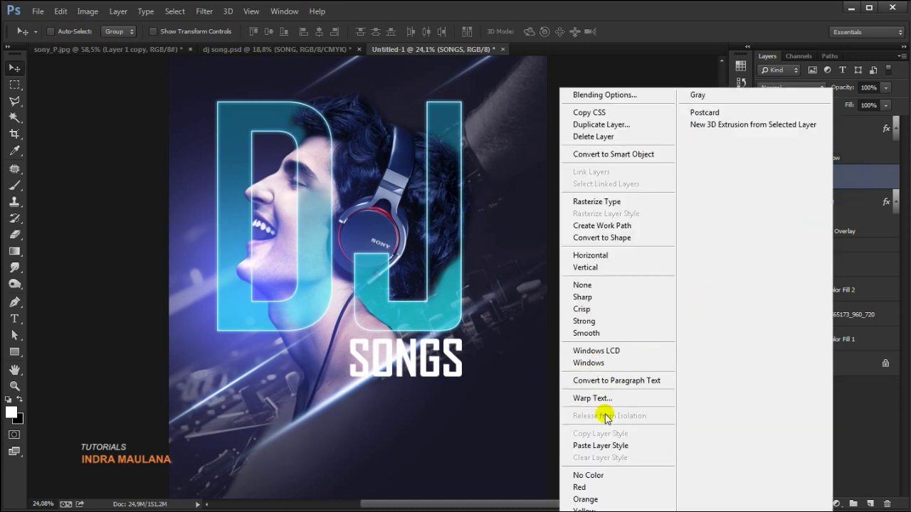
click(603, 446)
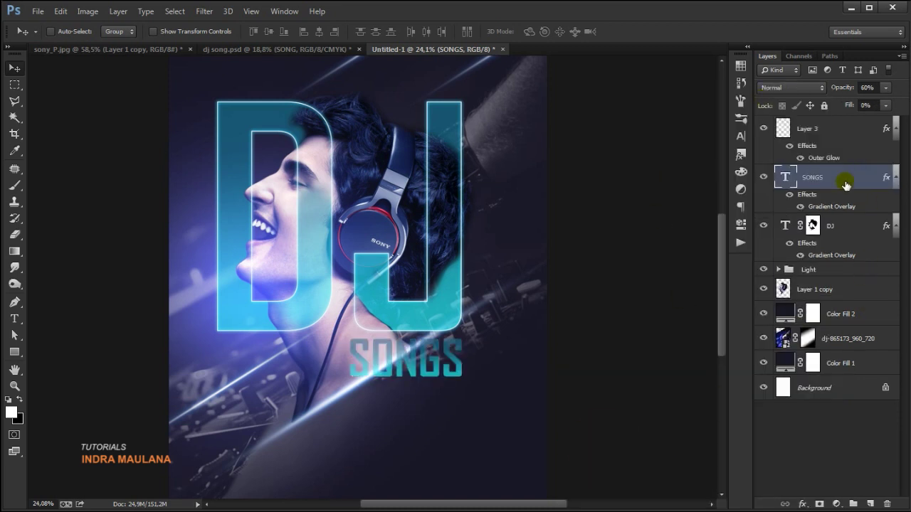
- Set both the opacity and the fill of the SONGS layer to 100%
click(885, 88)
drag(874, 101, 882, 109)
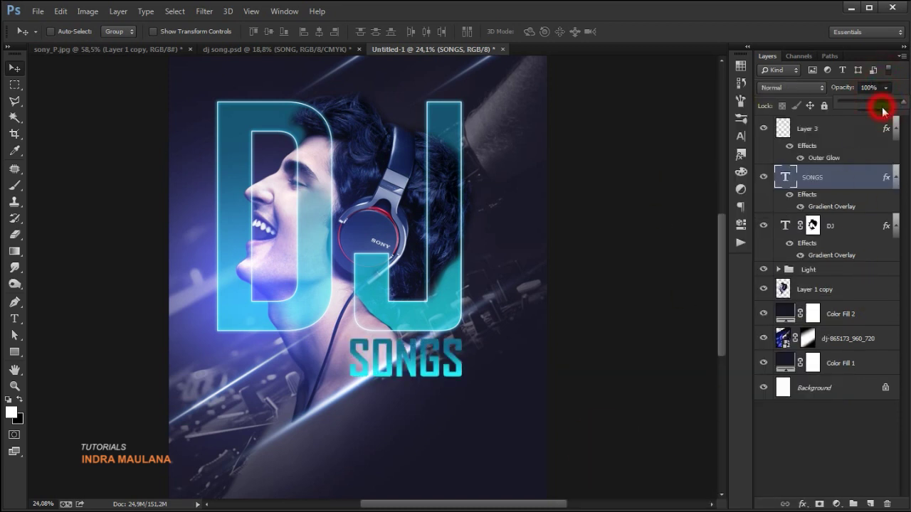
click(886, 106)
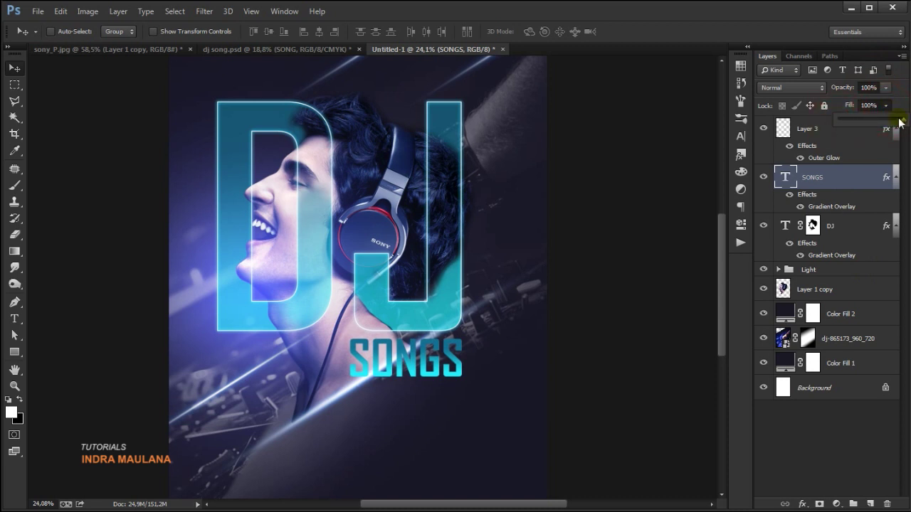
click(841, 178)
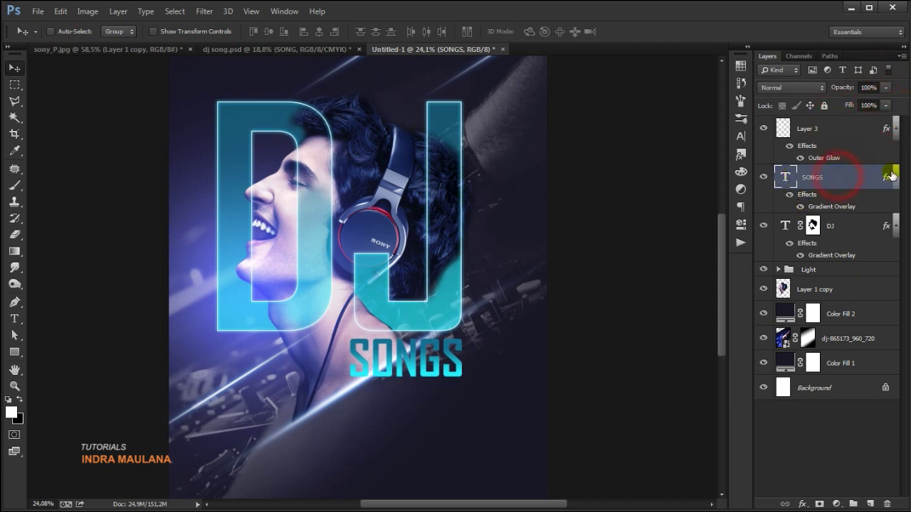
- Reverse the Gradient Overlay on the SONGS text and shift the gradient slightly downward within the letters
click(844, 177)
double_click(832, 207)
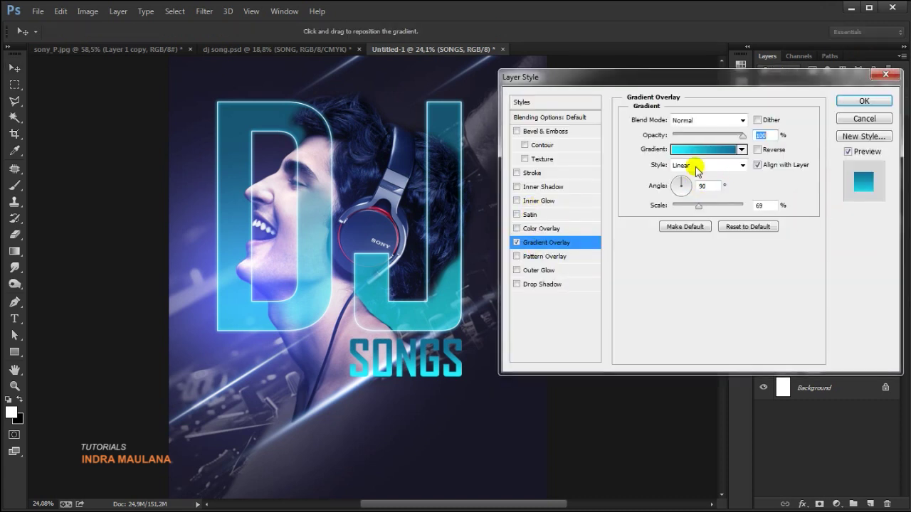
click(757, 150)
drag(418, 357, 426, 370)
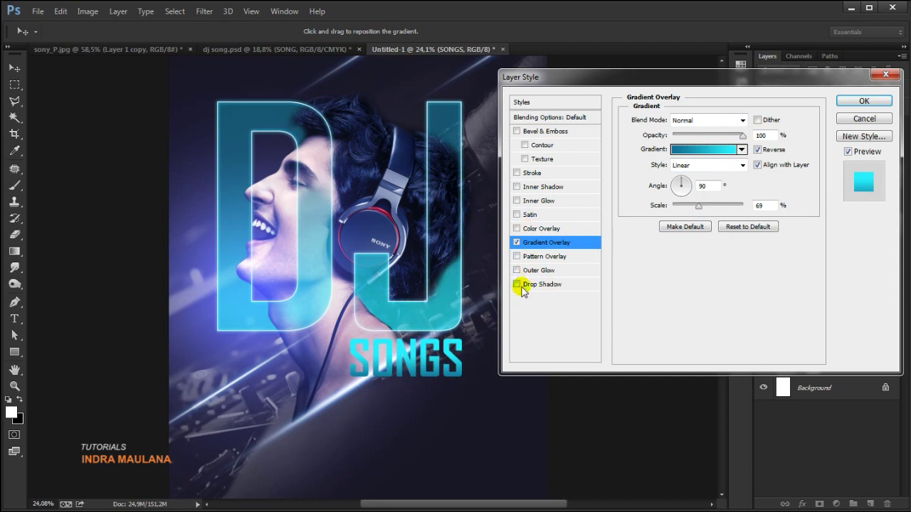
- Add a white 3 px outside stroke to the SONGS text's layer style
click(532, 173)
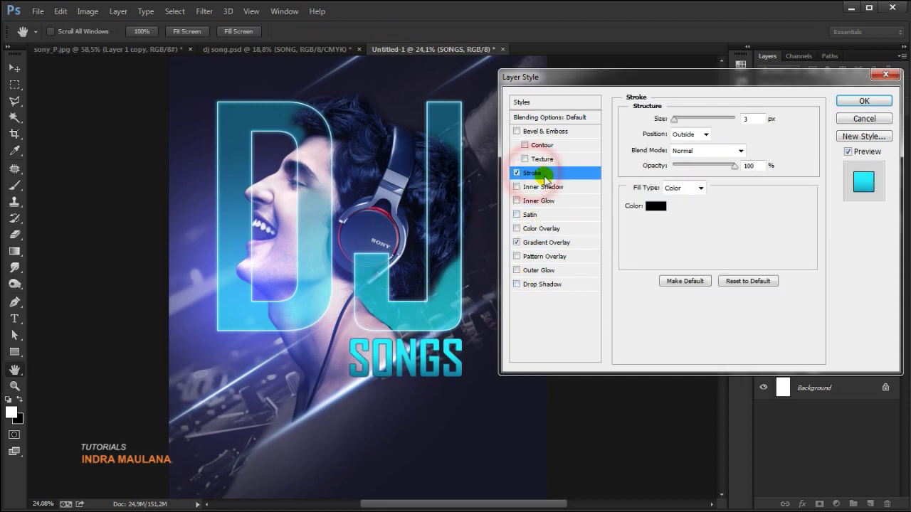
click(645, 205)
drag(644, 203, 496, 118)
click(783, 111)
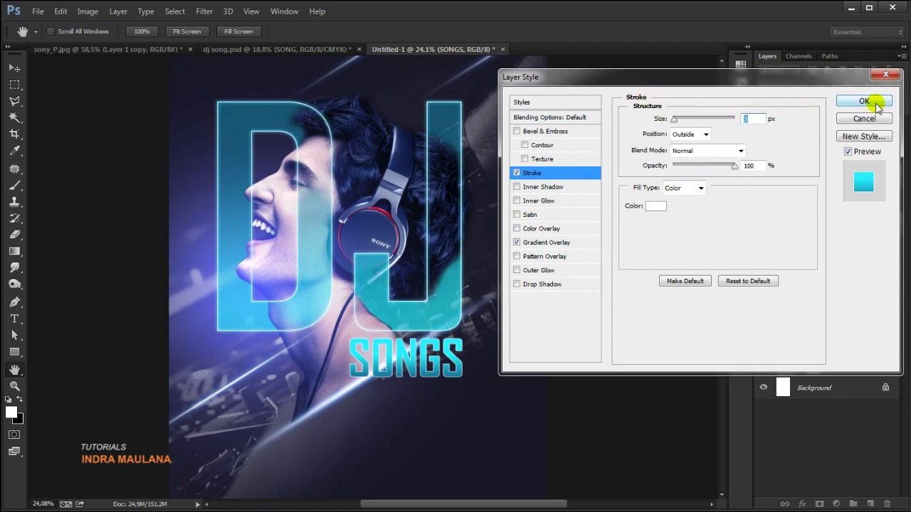
- Add a drop shadow to SONGS with about 39% opacity, 17 px distance and 7 px size, and apply the style
click(544, 285)
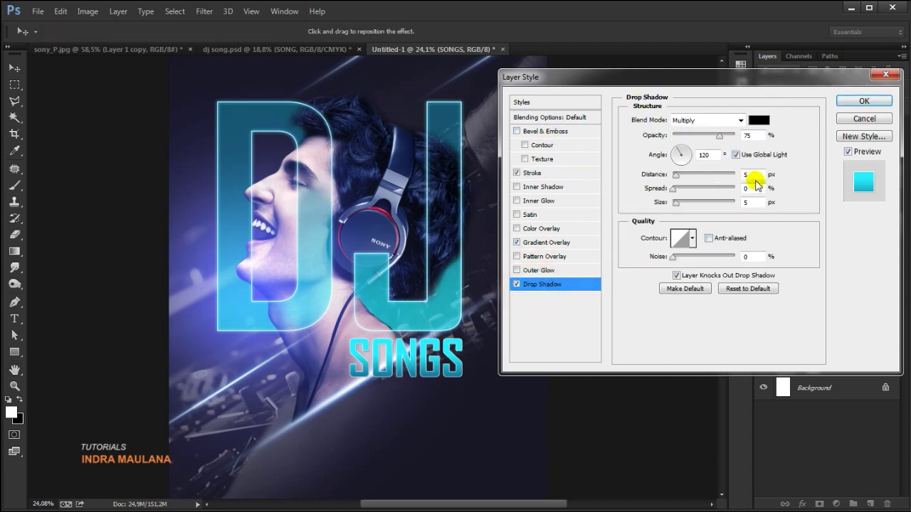
drag(677, 202, 680, 179)
drag(718, 135, 701, 142)
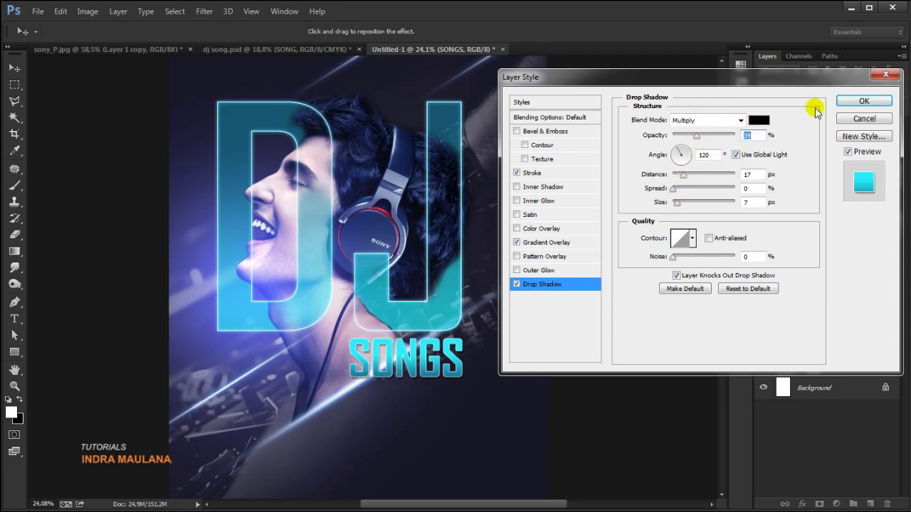
click(864, 101)
- Load the SONGS letters as a selection, add a new layer above them and subtract the letters' lower half from the selection
ctrl+click(787, 178)
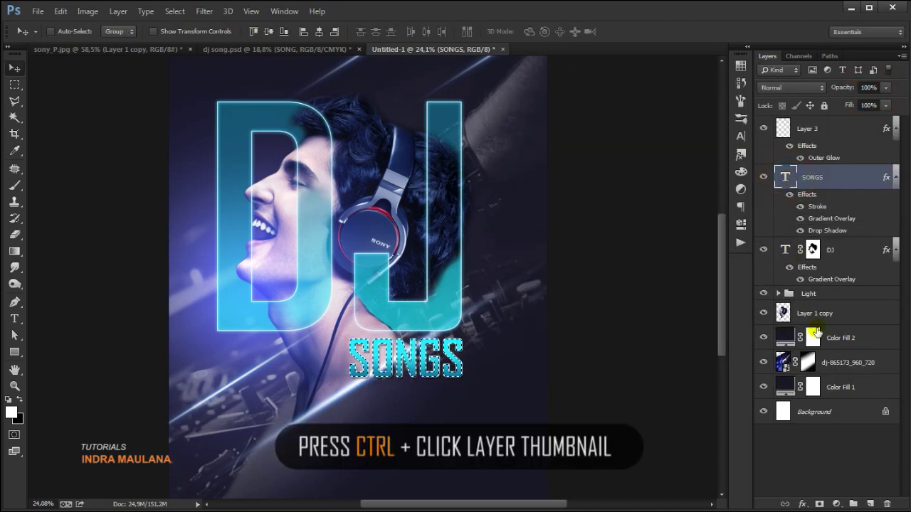
click(869, 504)
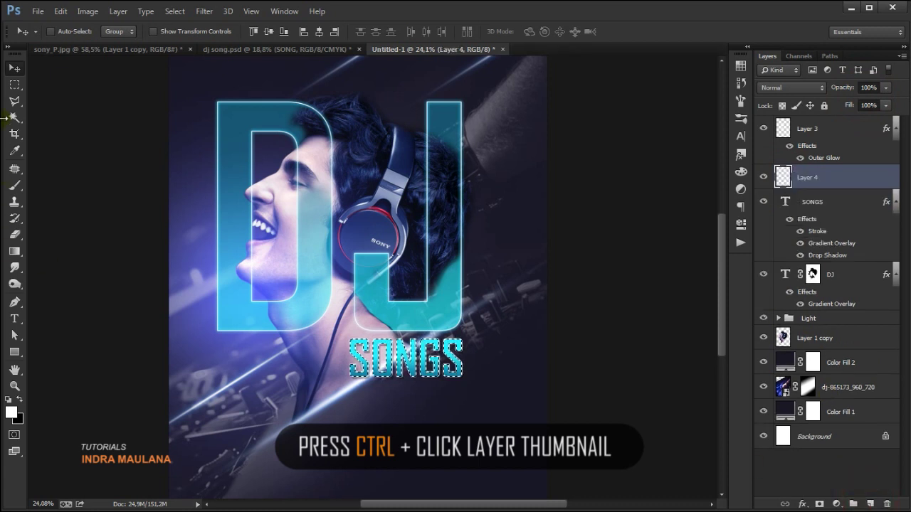
click(14, 84)
drag(338, 358, 511, 408)
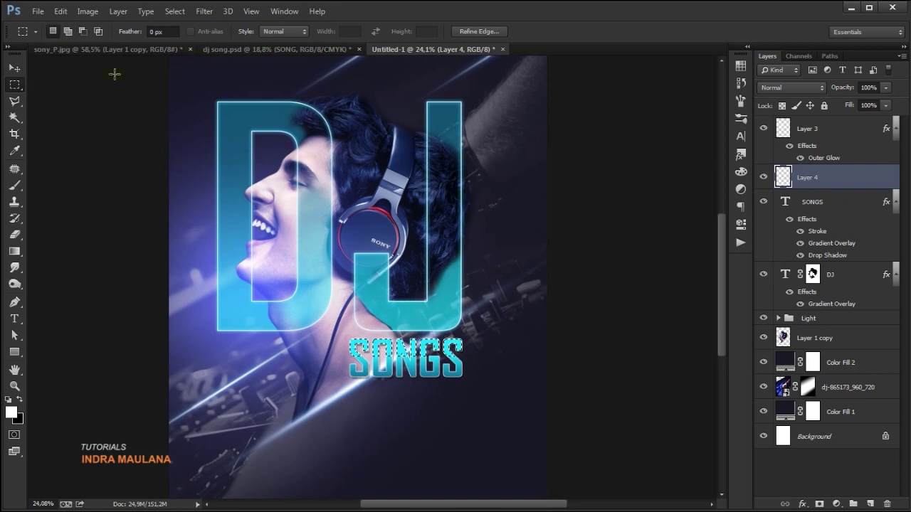
- Fill the upper-half letter selection with white on the new layer, deselect and lower the layer's opacity for a gloss highlight
click(14, 67)
click(11, 412)
click(763, 111)
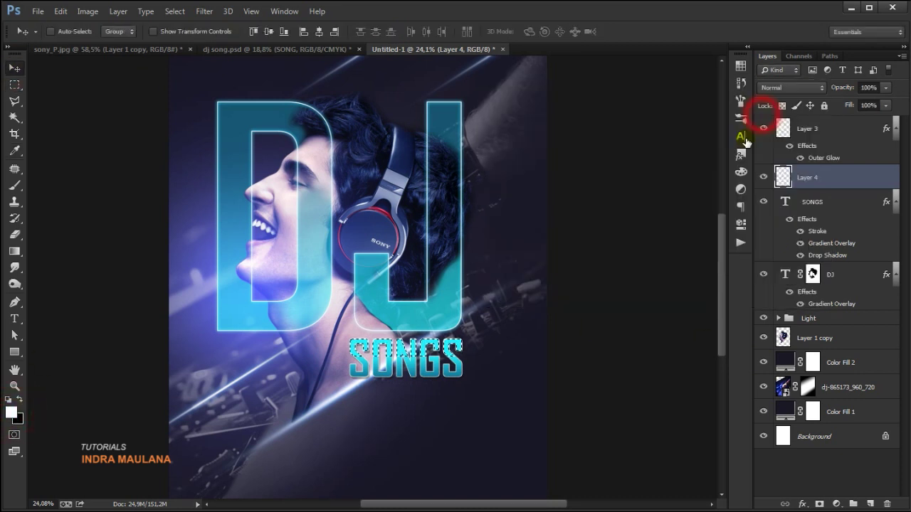
key(alt+BackSpace)
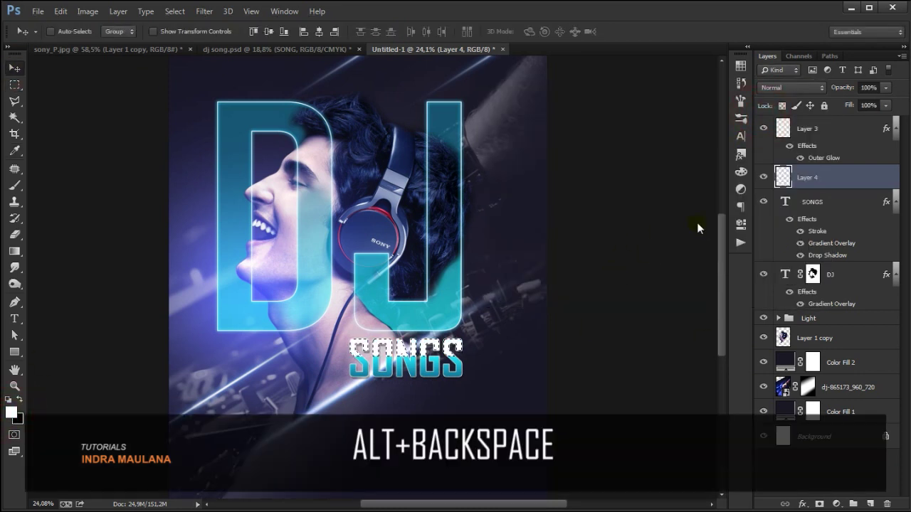
click(885, 88)
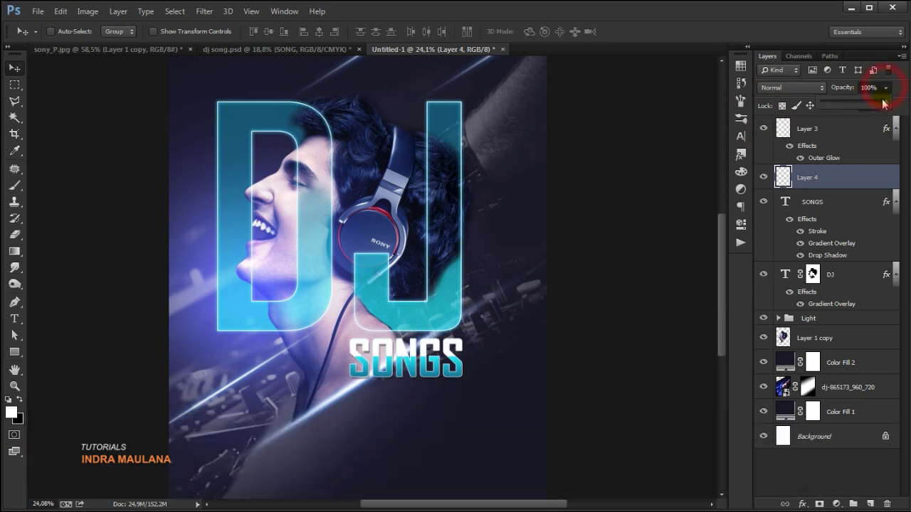
drag(856, 105, 875, 100)
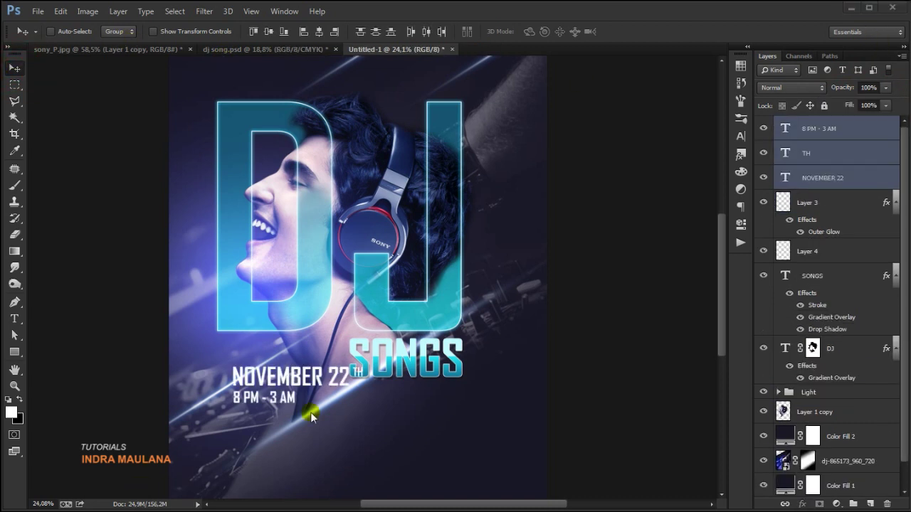
- Move the NOVEMBER 22 TH and 8 PM - 3 AM text layers together beneath the D, beside SONGS
drag(278, 380, 262, 353)
scroll(329, 394, down, 2)
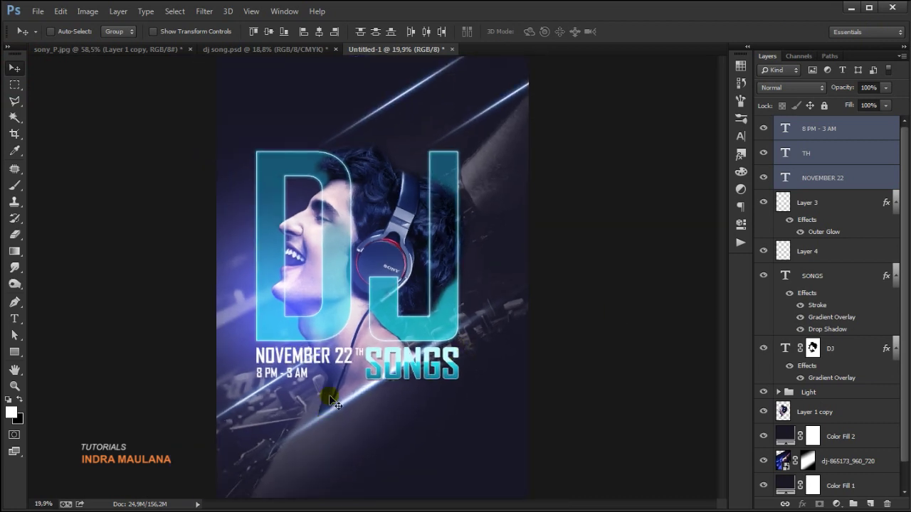
- Select the SONGS text layer together with its gloss highlight layer and set the opacity to 75%
click(841, 181)
click(813, 276)
click(763, 275)
click(763, 275)
shift+click(825, 255)
key(7)
key(5)
- Scale SONGS and its gloss highlight together to about 94%, keeping the upper-right corner in line with the J
key(ctrl+t)
scroll(358, 377, up, 2)
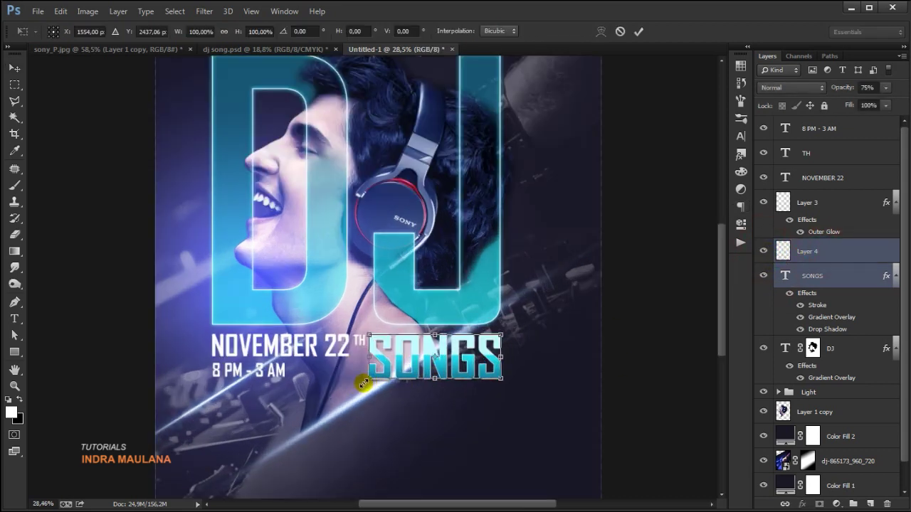
drag(367, 381, 373, 375)
key(Return)
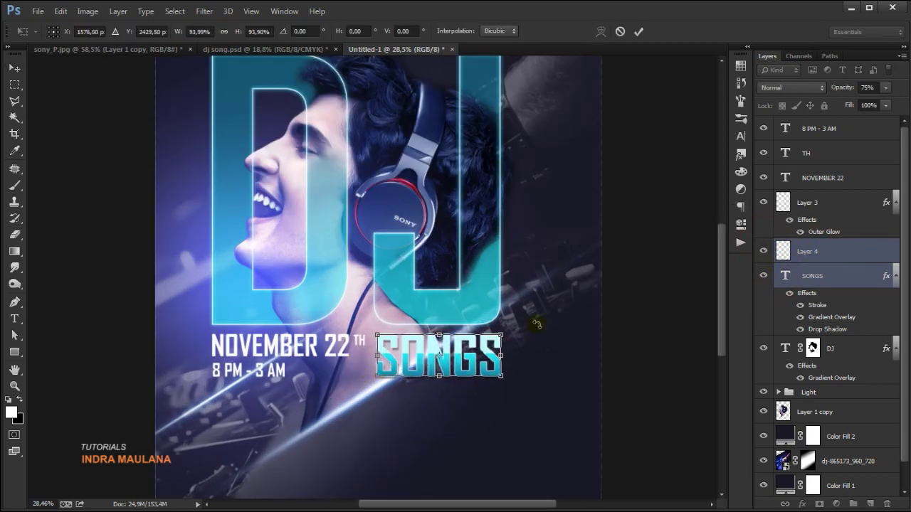
scroll(534, 320, down, 2)
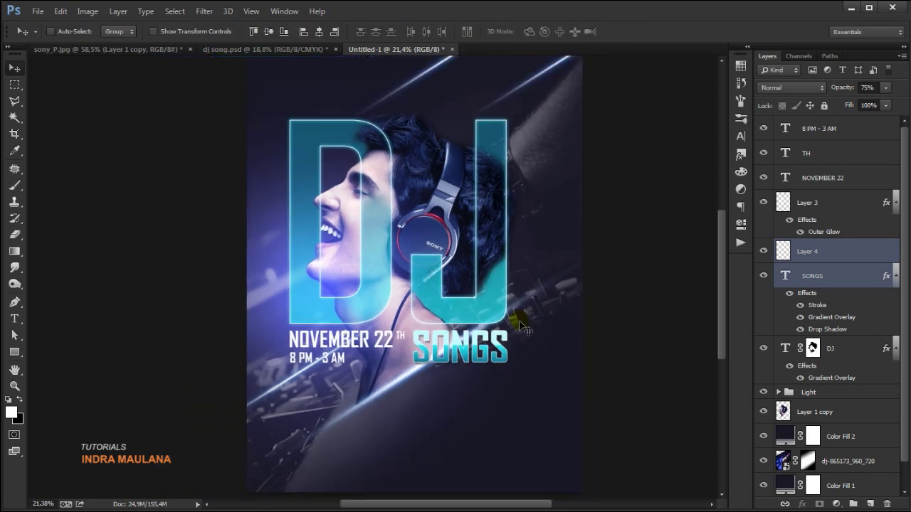
- Add the white text FESTIVAL in Agency FB Bold at about 47 pt below SONGS, ending near its right edge
key(t)
click(835, 127)
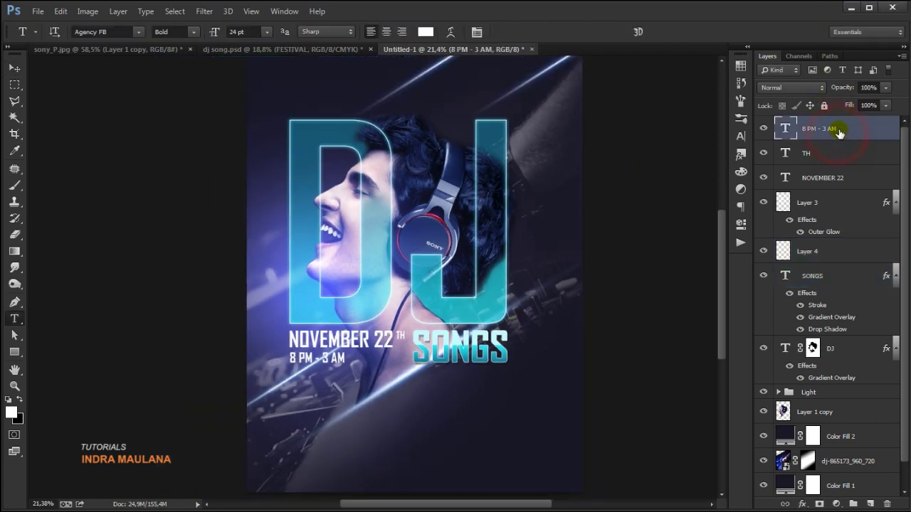
click(429, 388)
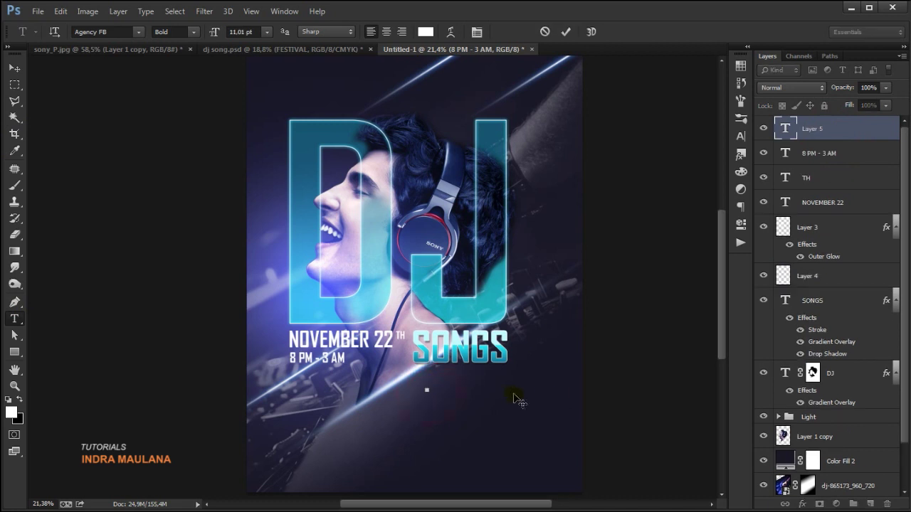
text(FESTIVAL)
key(ctrl+t)
drag(217, 35, 239, 37)
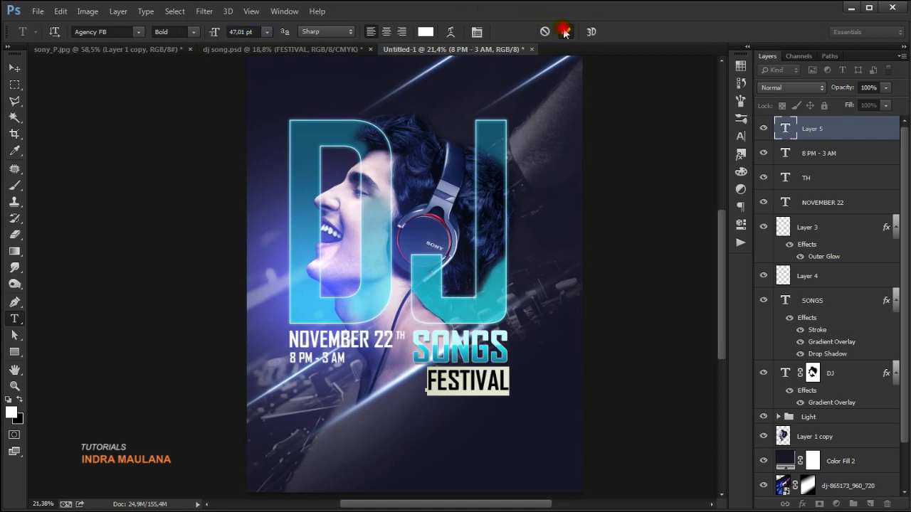
click(564, 32)
click(14, 68)
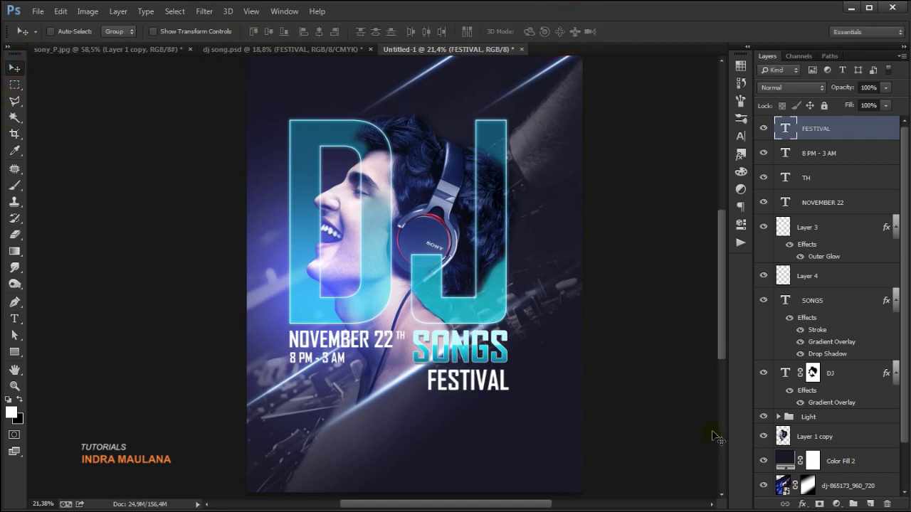
- Add a Color Lookup adjustment layer above FESTIVAL using the HorrorBlue.3DL 3DLUT file
scroll(488, 393, down, 1)
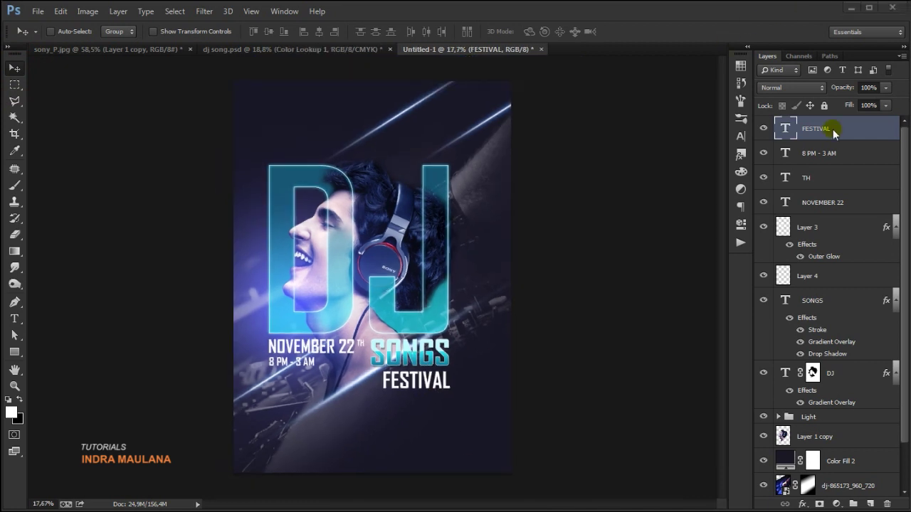
click(845, 133)
click(802, 502)
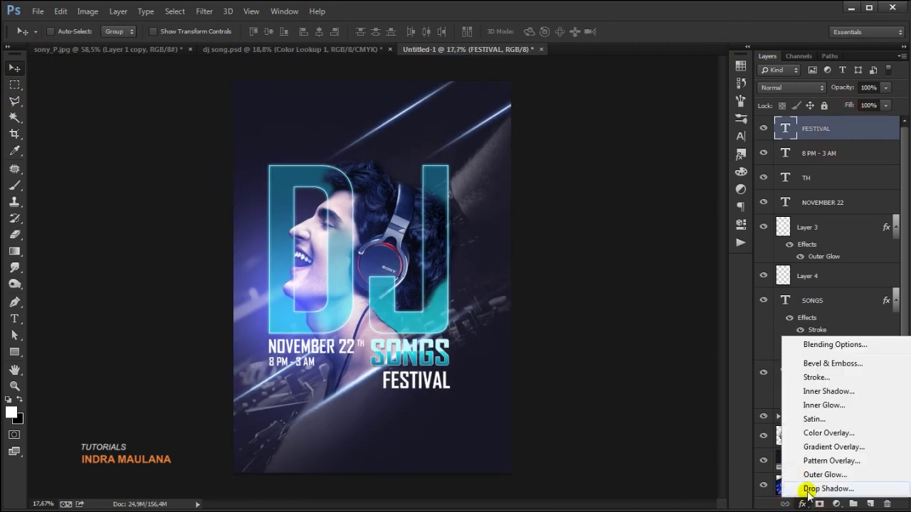
click(836, 504)
click(836, 503)
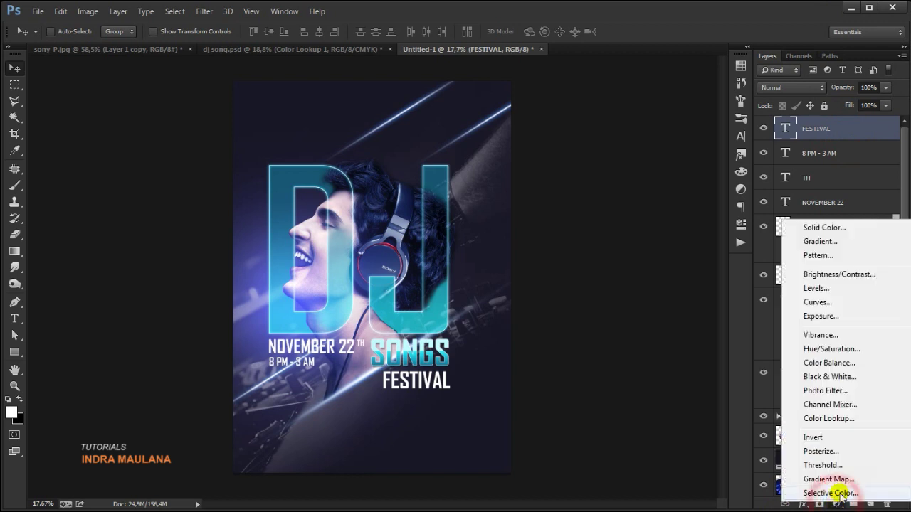
click(828, 420)
click(683, 95)
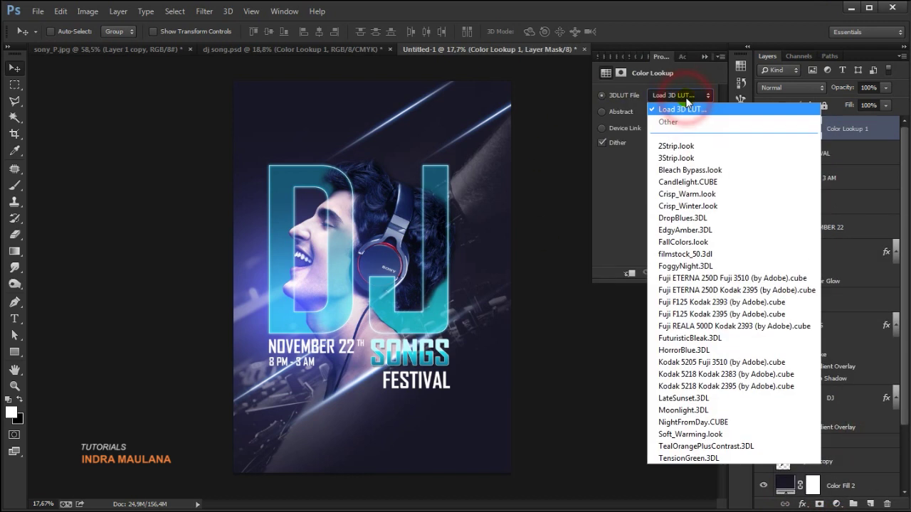
click(684, 349)
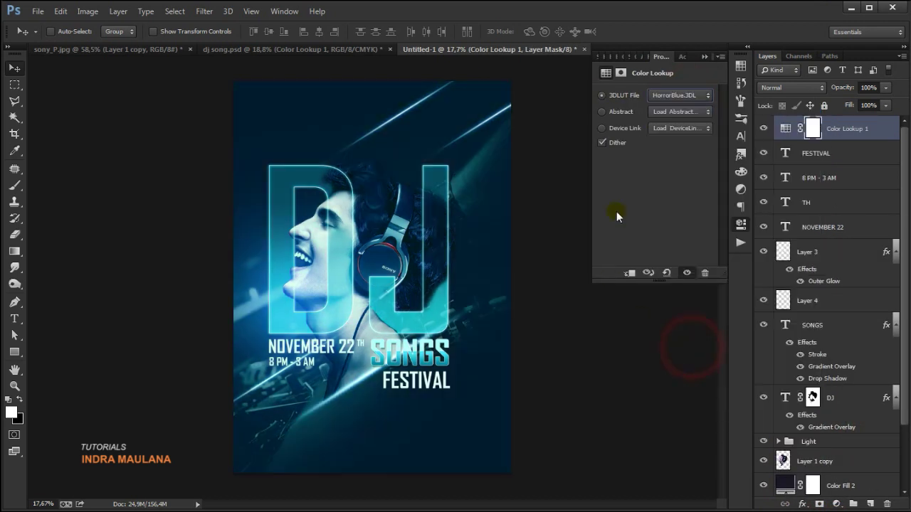
click(698, 49)
- Lower the Color Lookup layer's opacity to 60%
click(878, 87)
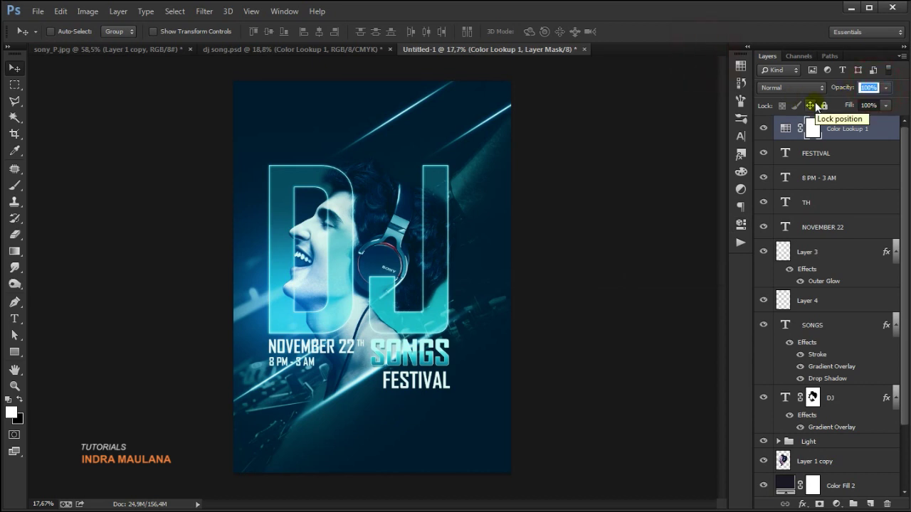
text(60)
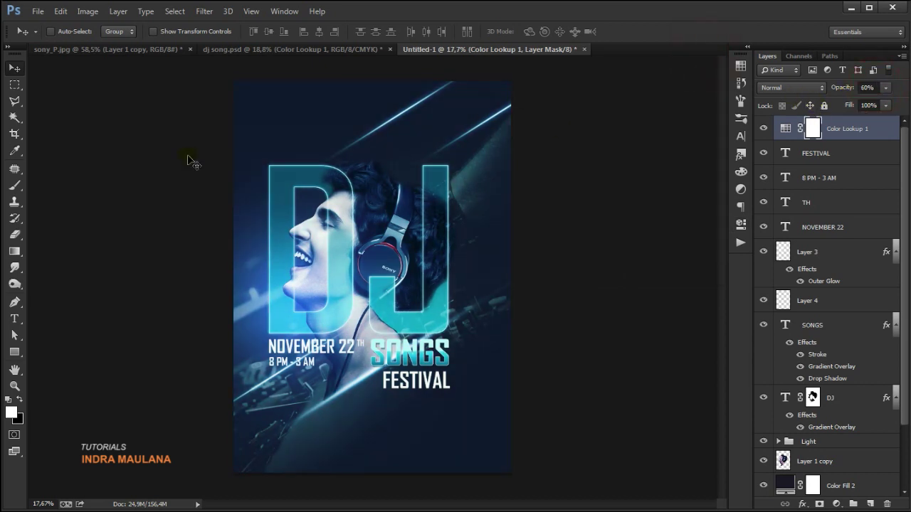
scroll(498, 313, down, 2)
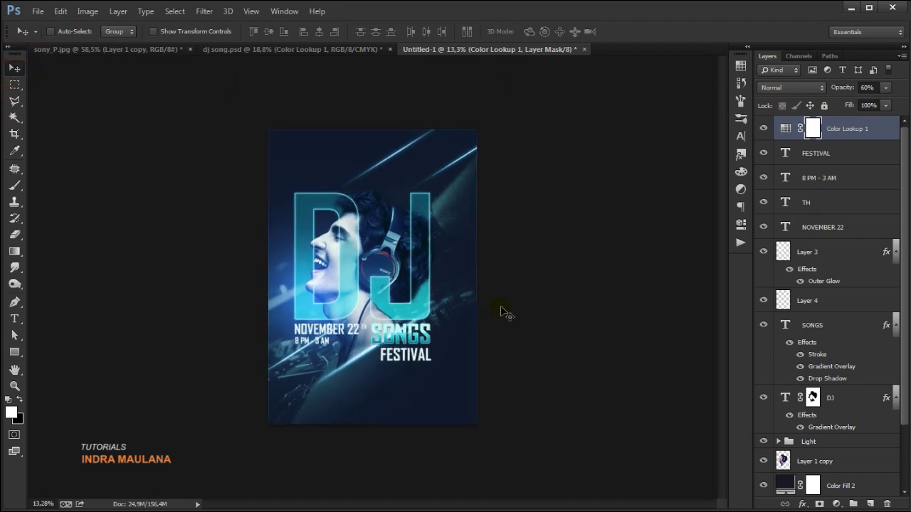
scroll(501, 312, up, 3)
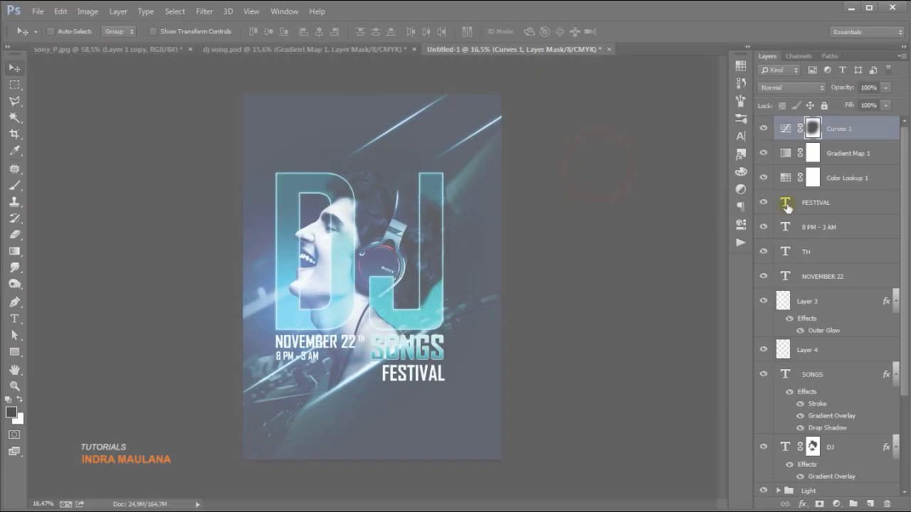
- Select all layers from FESTIVAL down to Layer 1 copy, scale them together to about 93% and reposition them slightly lower on the poster
click(815, 203)
scroll(852, 356, down, 3)
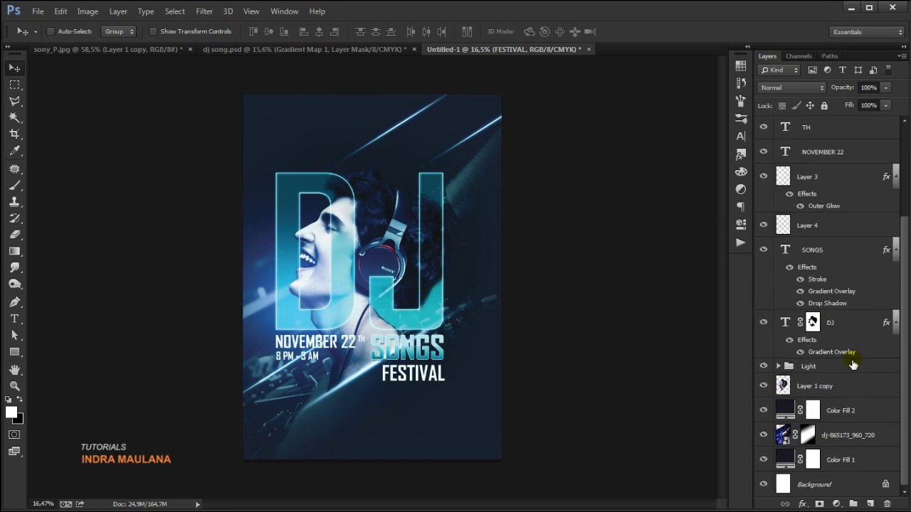
shift+click(825, 386)
scroll(824, 340, up, 3)
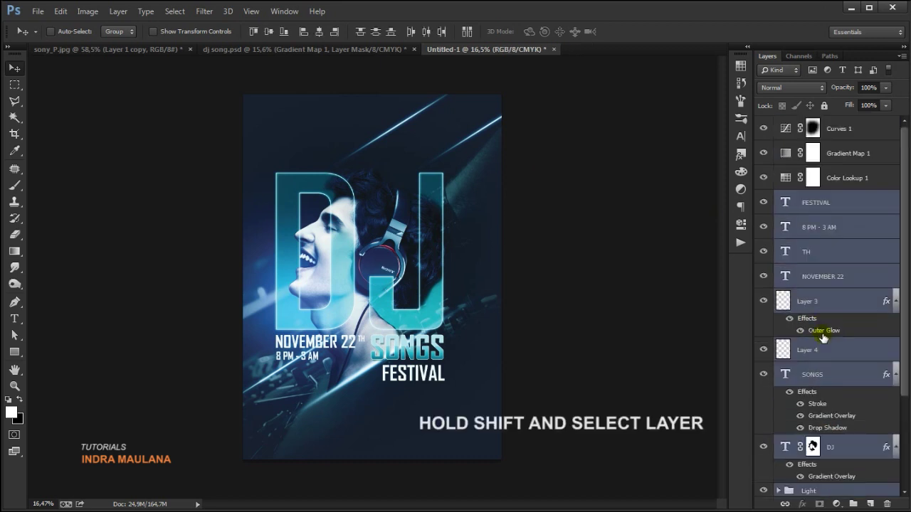
scroll(823, 336, down, 1)
key(ctrl+t)
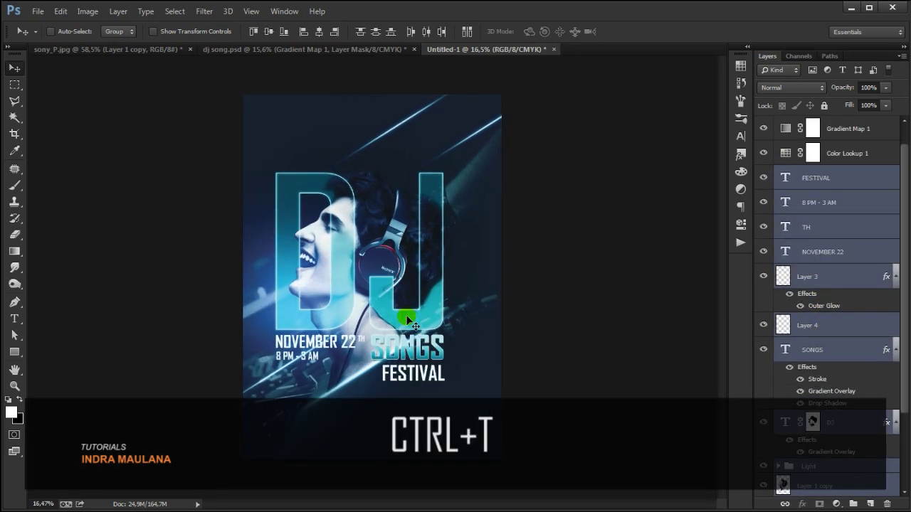
key(ctrl+t)
drag(407, 303, 417, 311)
drag(587, 480, 571, 467)
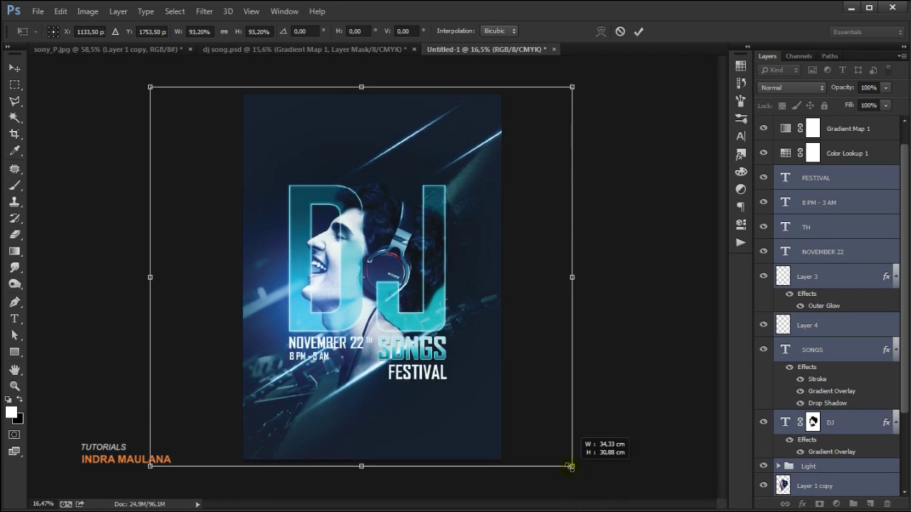
drag(409, 269, 409, 266)
click(638, 30)
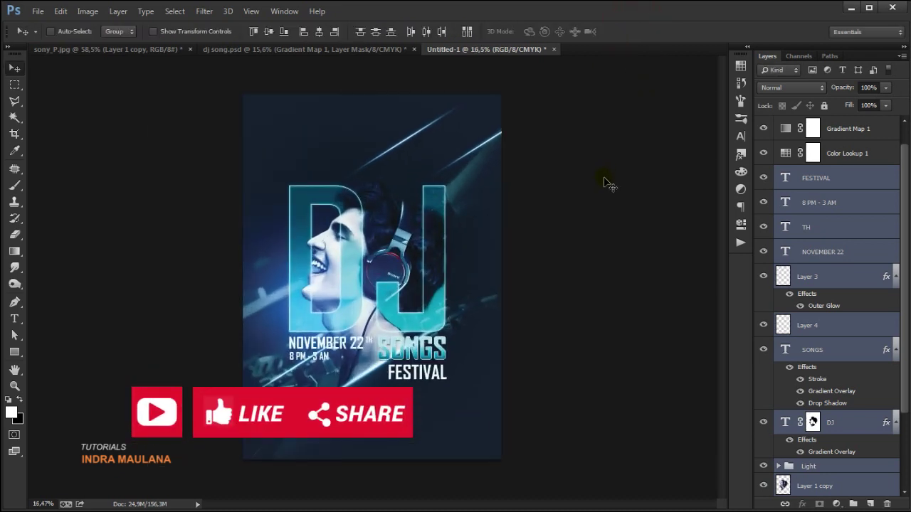
drag(444, 272, 436, 279)
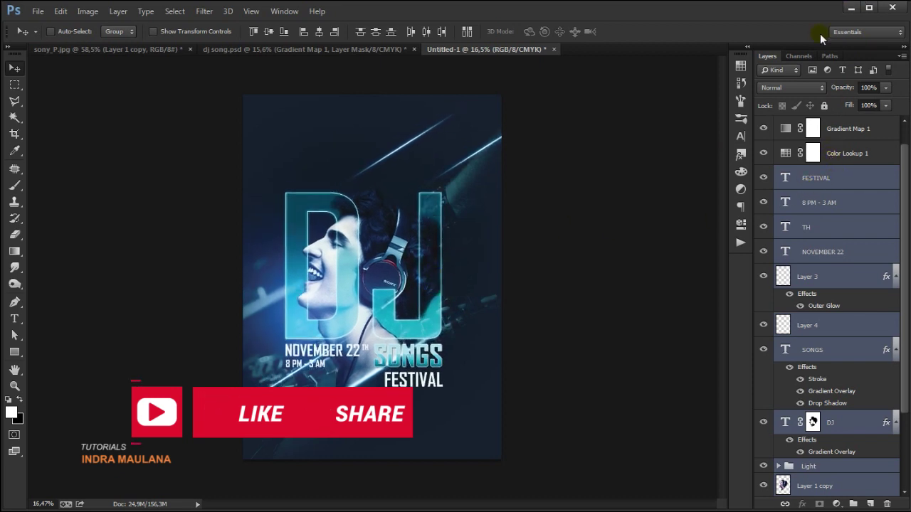